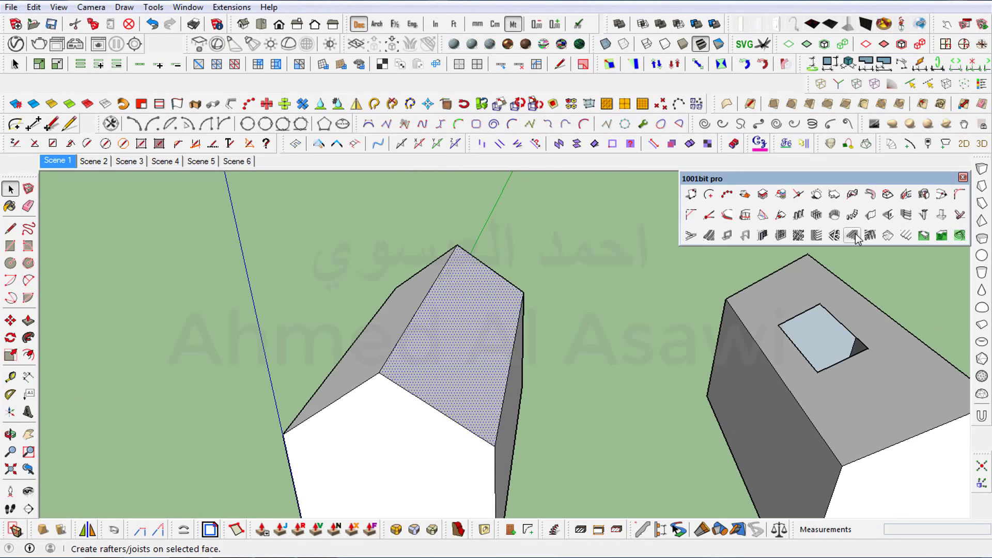
# Choose plain rectangular battens, 0.05 by 0.15 at 1.00 spacing, and start placing them on the right slope.
pyautogui.click(853, 235)
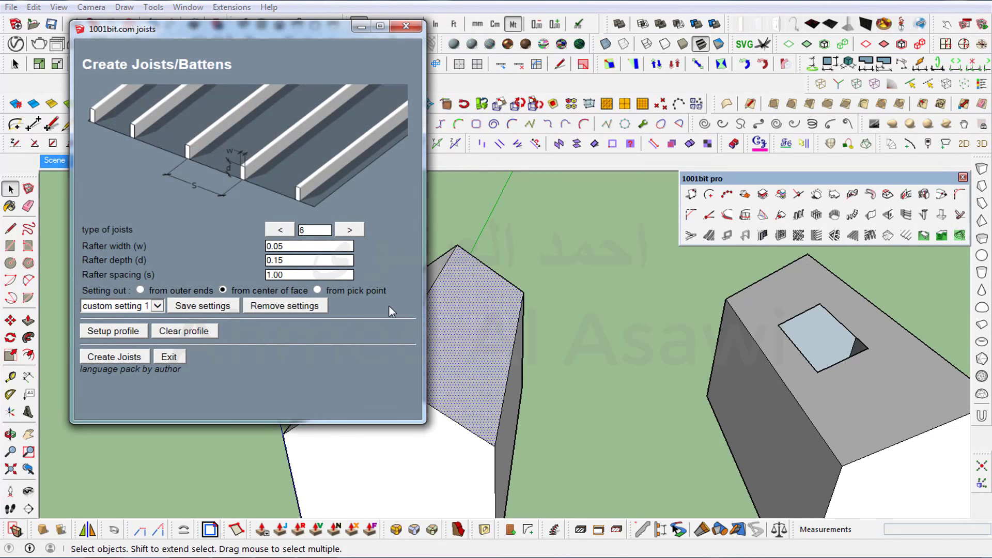
pyautogui.click(290, 232)
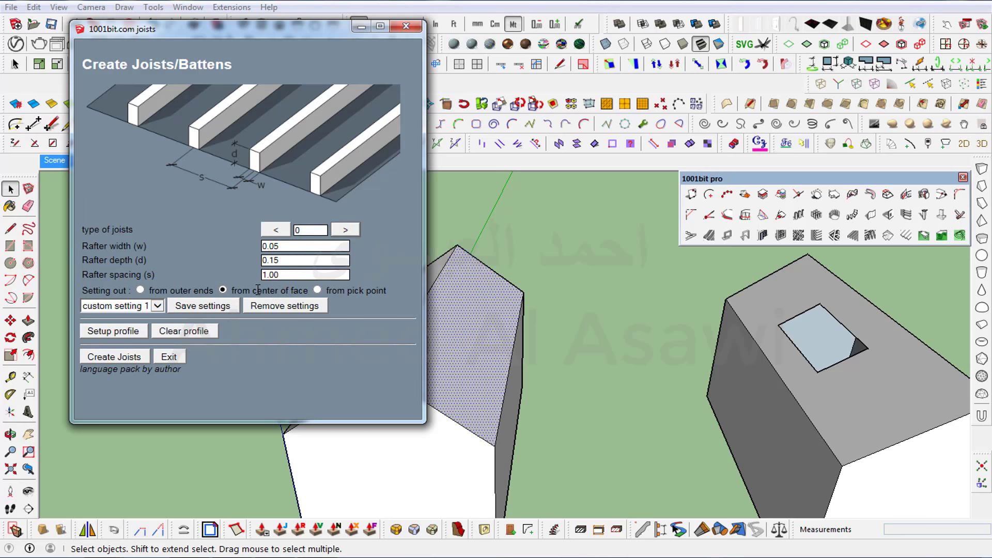
pyautogui.click(122, 361)
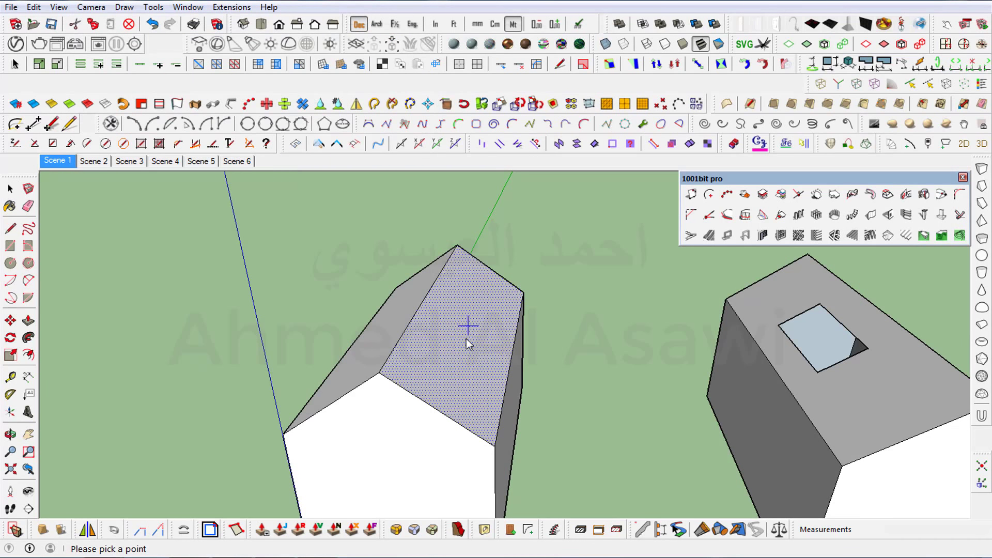
# Lay battens across the right roof slope from its lower corner, then inspect them.
pyautogui.click(379, 373)
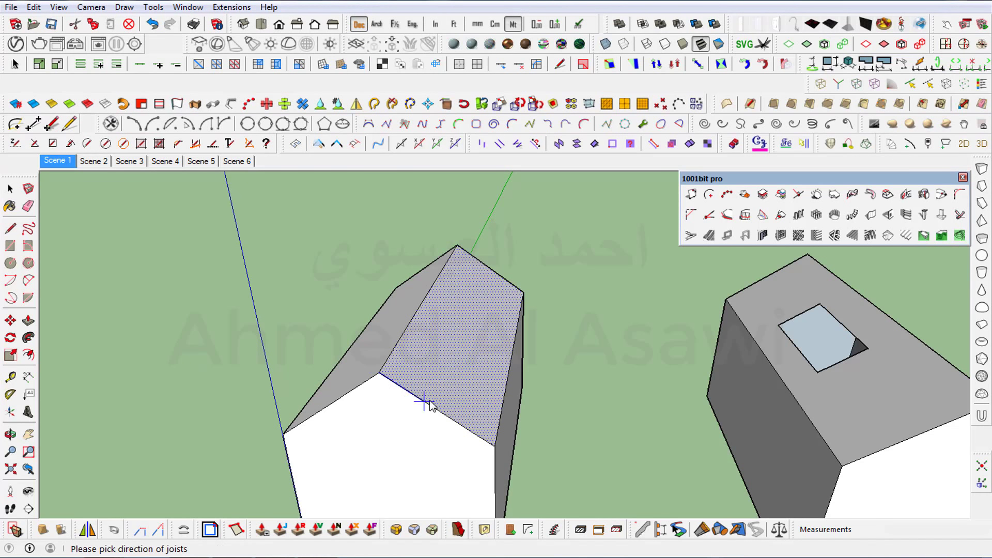
pyautogui.click(494, 449)
pyautogui.scroll(2, 490, 428)
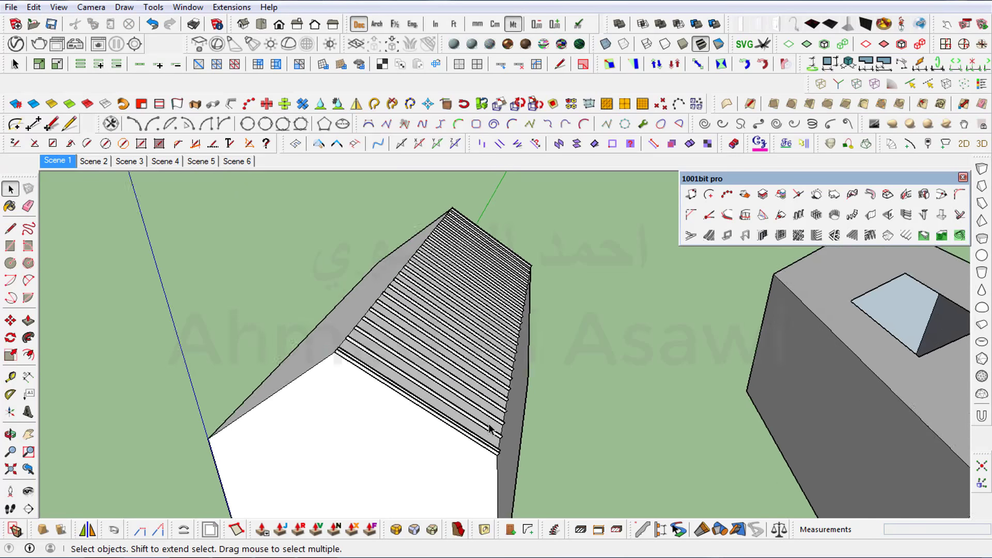
pyautogui.scroll(2, 490, 428)
pyautogui.scroll(2, 490, 428)
pyautogui.moveTo(490, 428); pyautogui.dragTo(290, 366, button='middle')
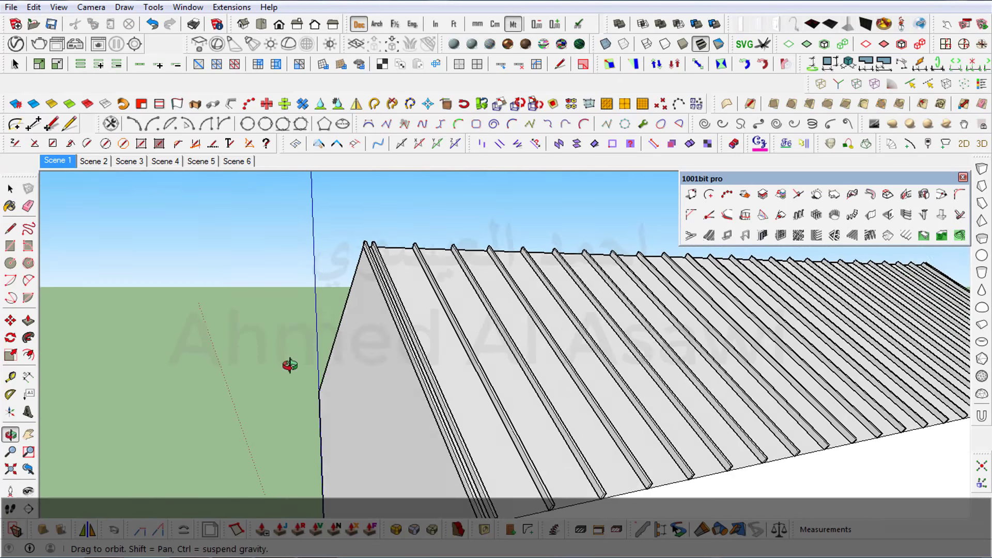
pyautogui.scroll(2, 554, 464)
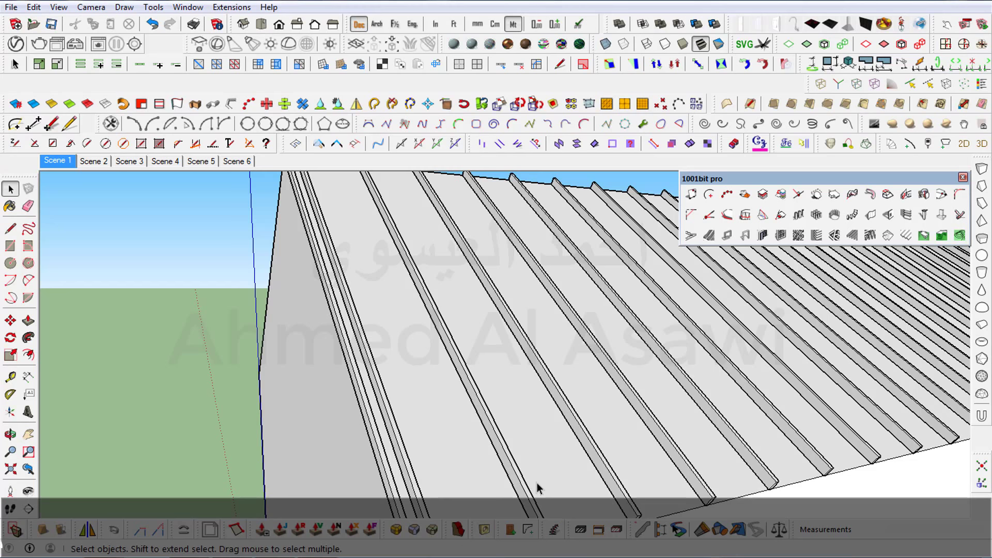
pyautogui.scroll(-3, 549, 446)
# Select the left roof slope and bring up the Roof Rafters settings with 0.60 spacing.
pyautogui.moveTo(465, 438)
pyautogui.mouseDown(button='middle')
pyautogui.moveTo(377, 458)
pyautogui.moveTo(681, 516)
pyautogui.mouseUp(button='middle')
pyautogui.moveTo(402, 354)
pyautogui.mouseDown(button='middle')
pyautogui.moveTo(398, 332)
pyautogui.moveTo(418, 397)
pyautogui.moveTo(386, 405)
pyautogui.mouseUp(button='middle')
pyautogui.moveTo(336, 302); pyautogui.dragTo(304, 284, button='middle')
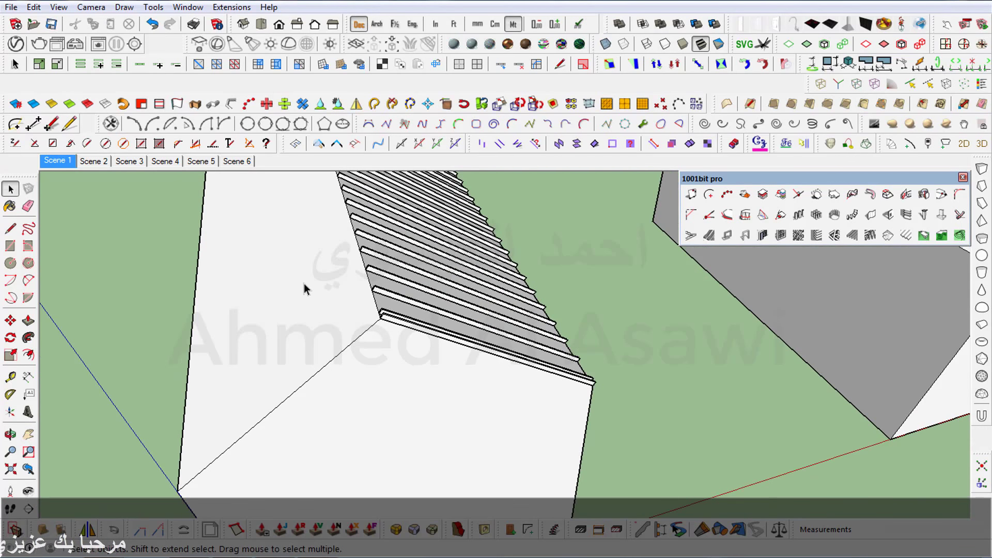
pyautogui.click(303, 284)
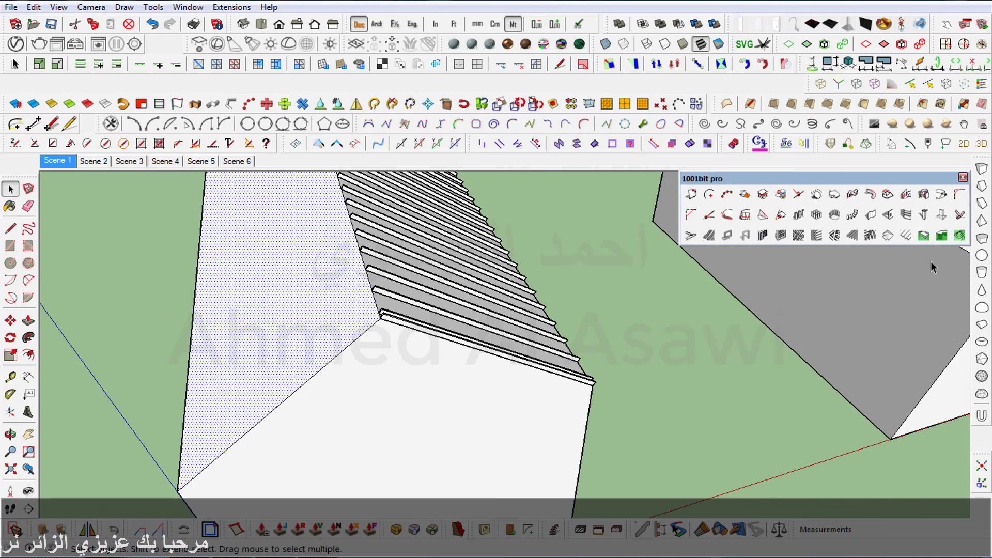
pyautogui.click(871, 235)
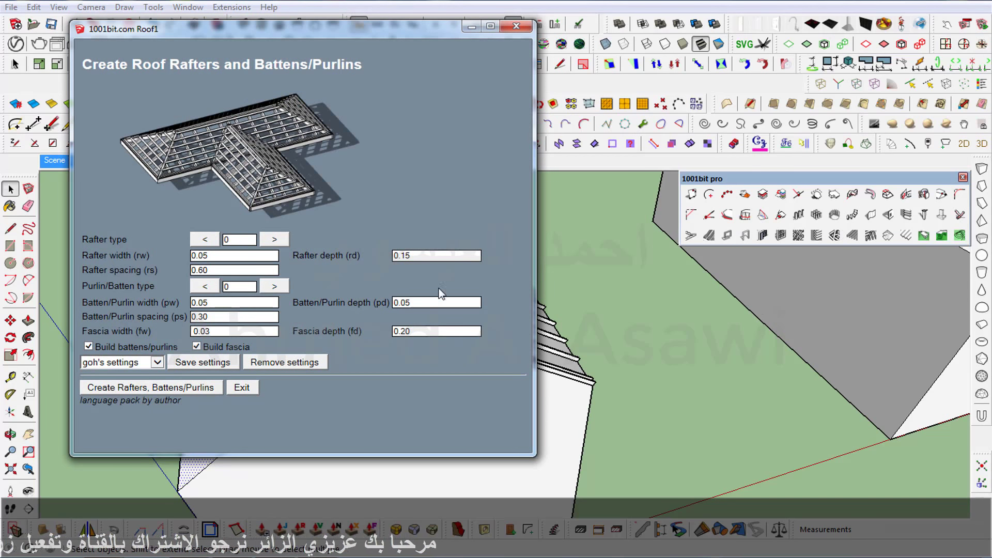
# Switch the joists to I-beams with width 10, depth 20 and spacing 60.
pyautogui.click(516, 26)
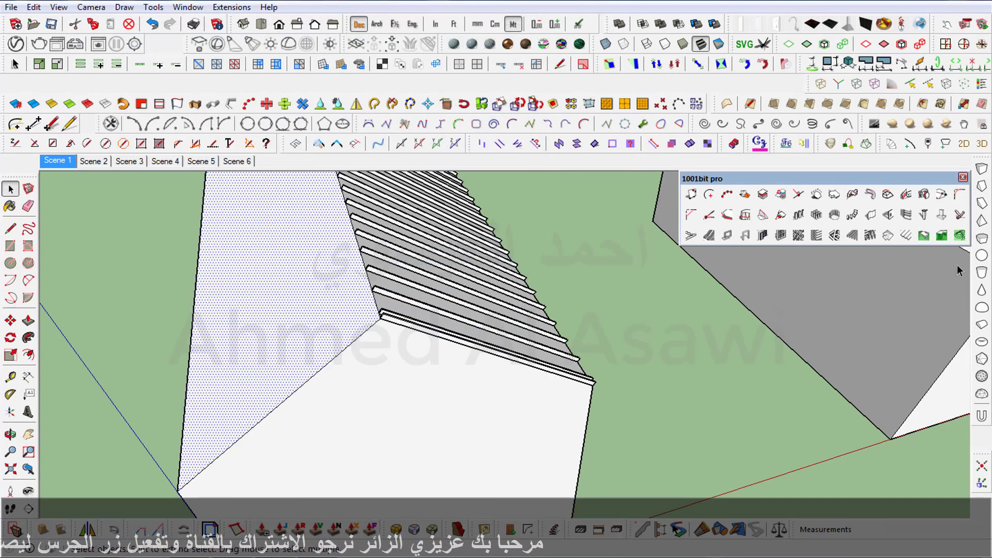
pyautogui.click(853, 236)
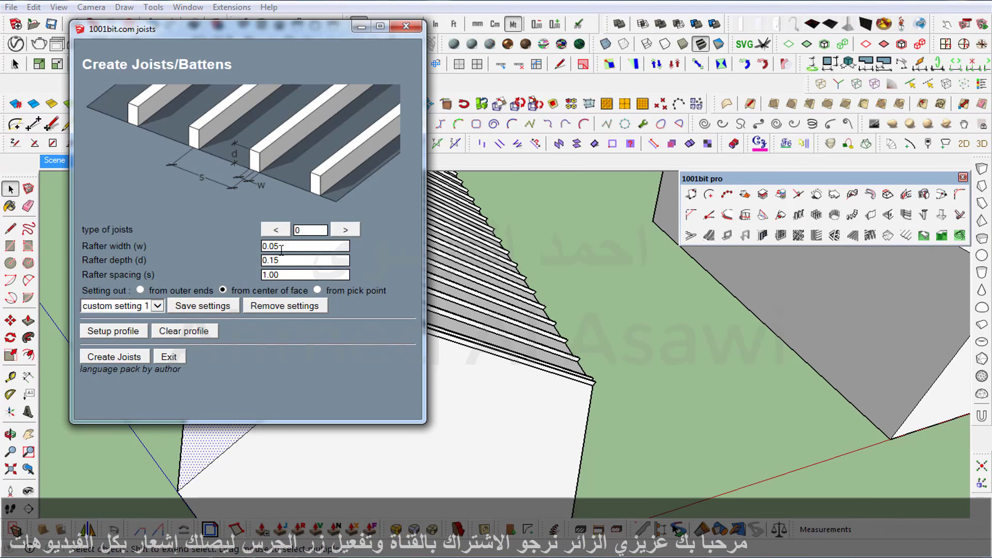
pyautogui.click(344, 230)
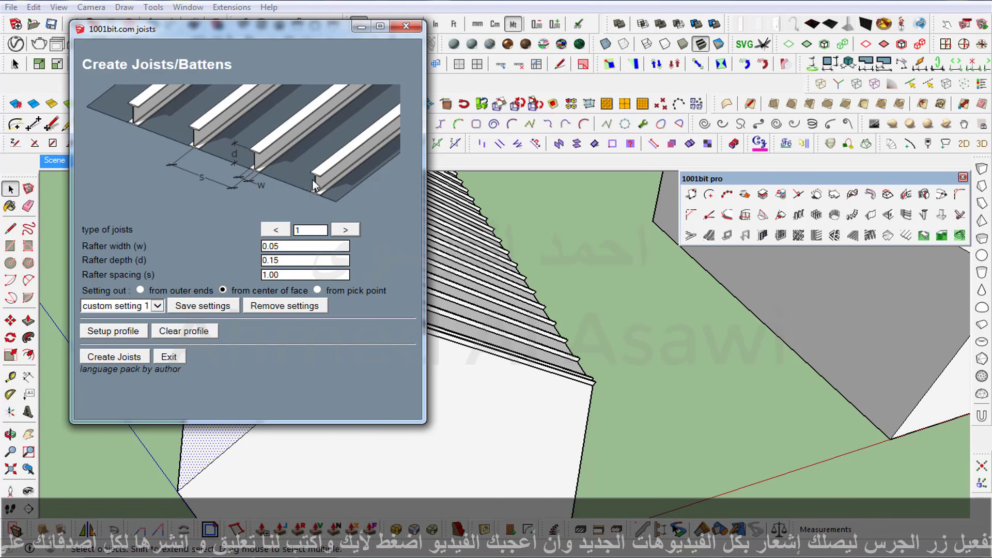
pyautogui.click(271, 246)
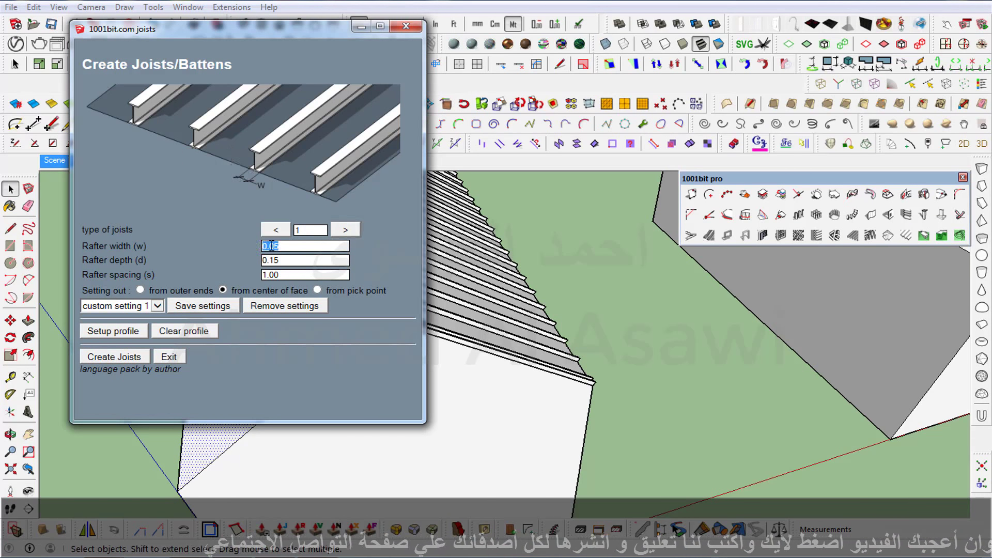
pyautogui.click(273, 247)
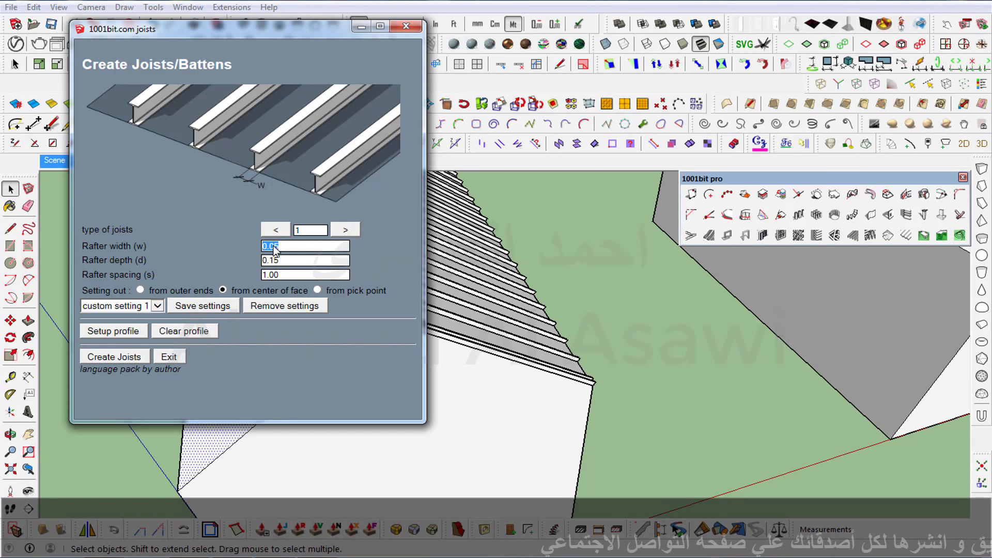
pyautogui.press('BackSpace')
pyautogui.write('.1')
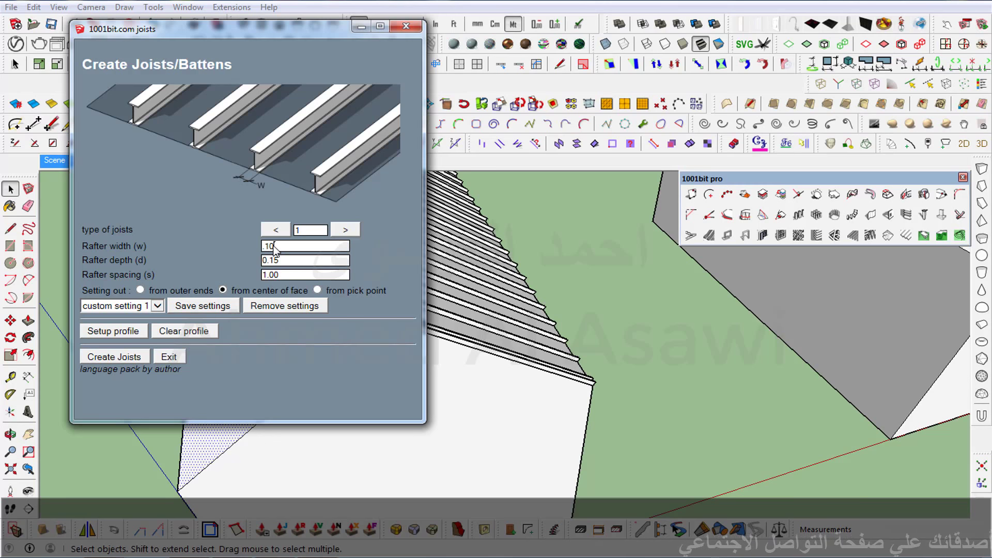
pyautogui.doubleClick(291, 257)
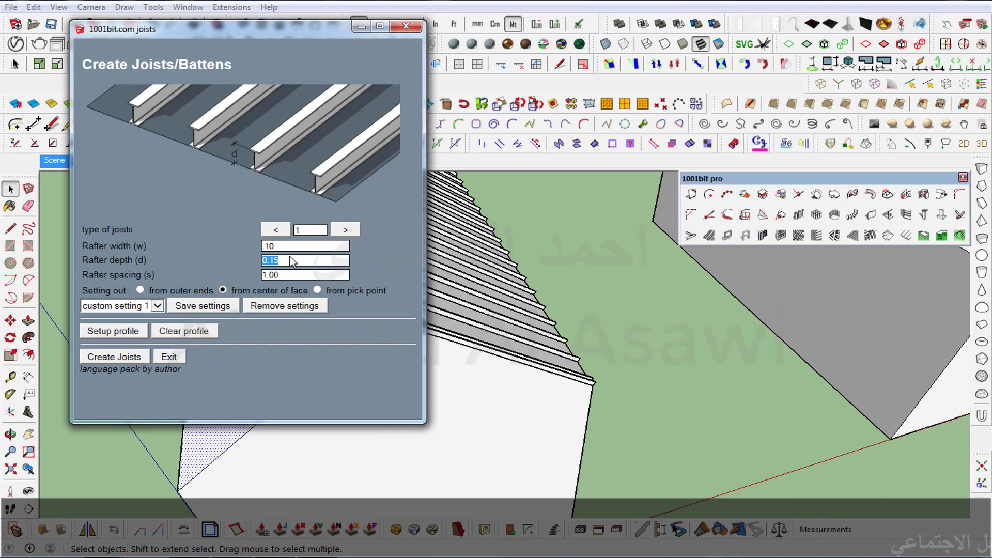
pyautogui.press('BackSpace')
pyautogui.write('20')
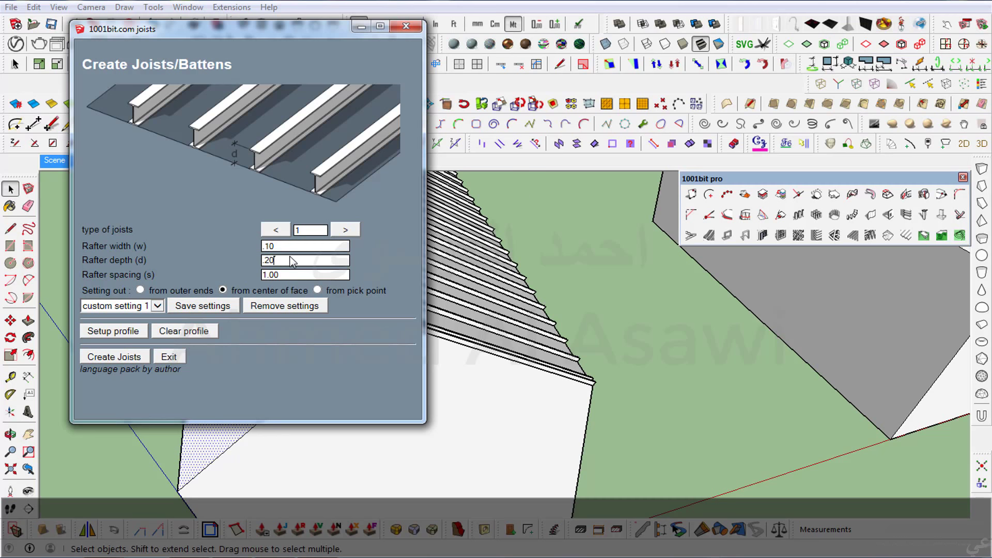
pyautogui.doubleClick(281, 276)
pyautogui.write('60')
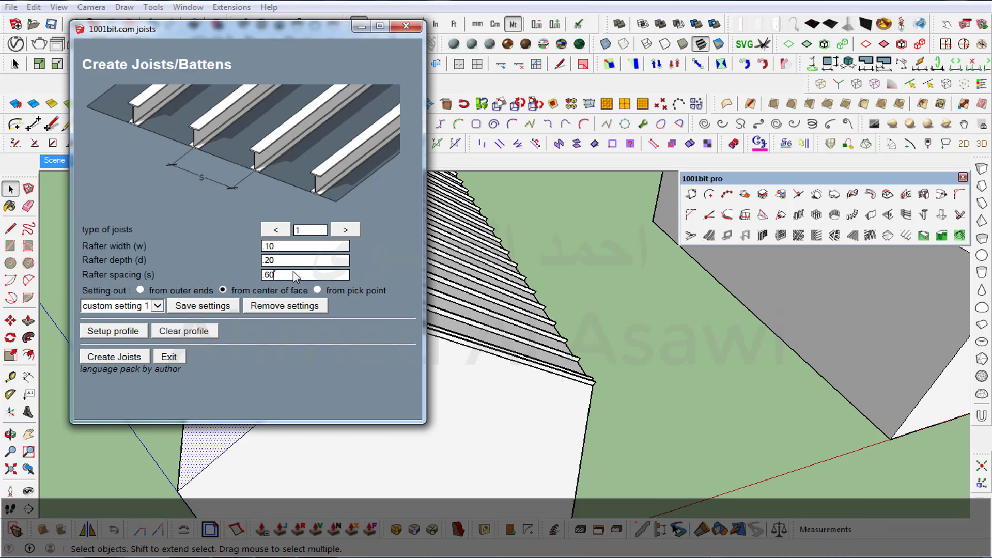
# Place the I-beam joists along the first house's left roof slope, corner to direction.
pyautogui.click(114, 357)
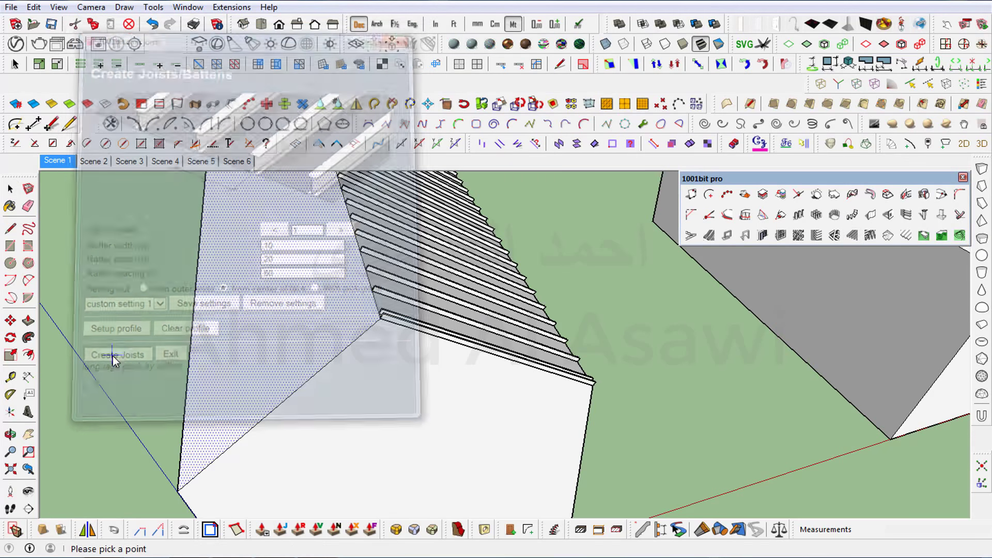
pyautogui.click(380, 321)
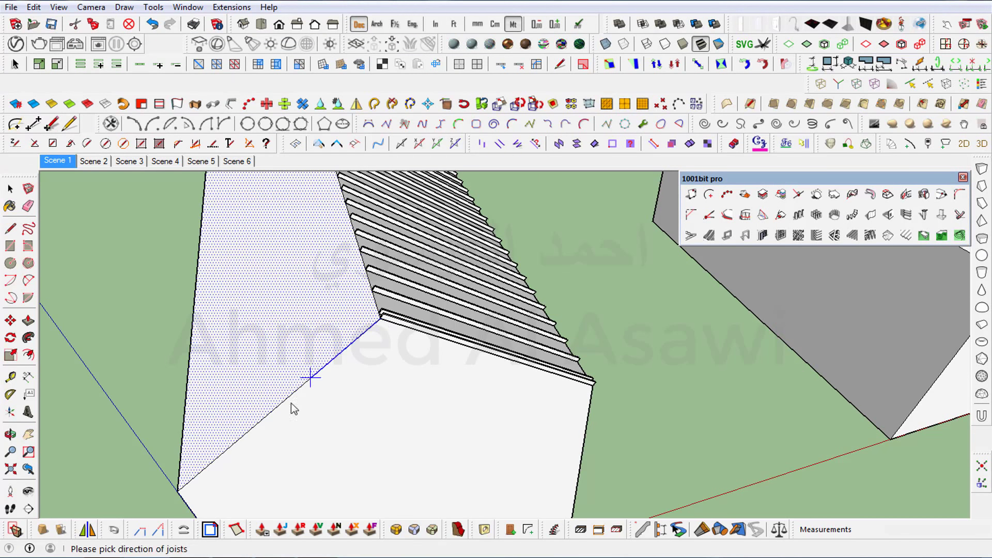
pyautogui.click(177, 493)
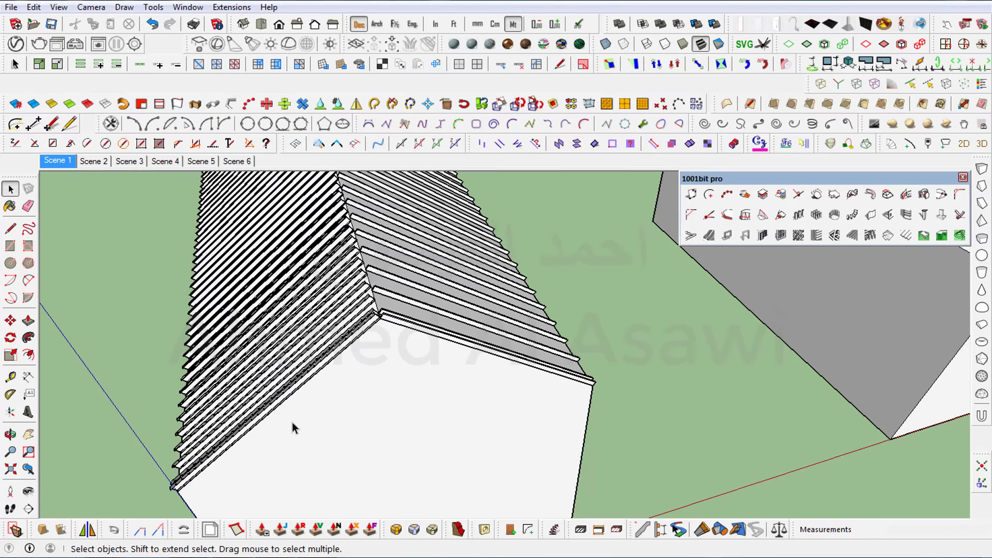
pyautogui.scroll(2, 292, 426)
pyautogui.moveTo(443, 321); pyautogui.dragTo(470, 275, button='middle')
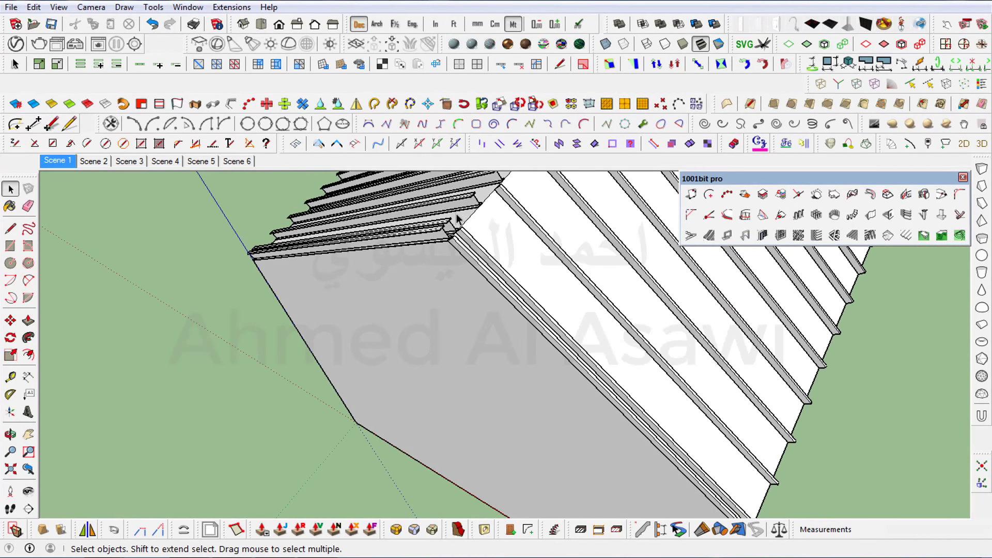
# Zoom and orbit to inspect the joist rows, then move to the next house's roof.
pyautogui.scroll(1, 462, 221)
pyautogui.scroll(1, 461, 222)
pyautogui.scroll(2, 467, 223)
pyautogui.scroll(1, 471, 225)
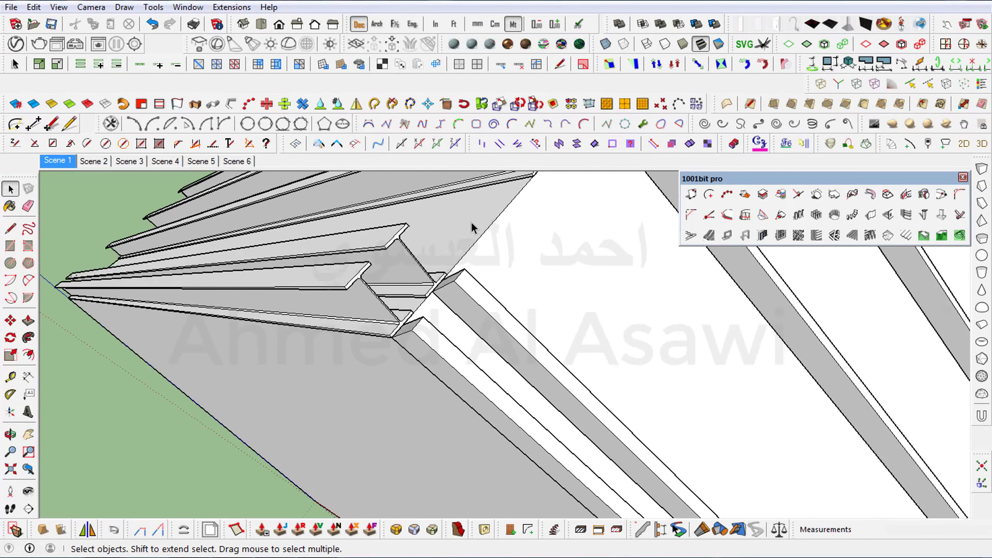
pyautogui.scroll(1, 472, 228)
pyautogui.scroll(-1, 470, 225)
pyautogui.scroll(-1, 455, 242)
pyautogui.scroll(-1, 437, 258)
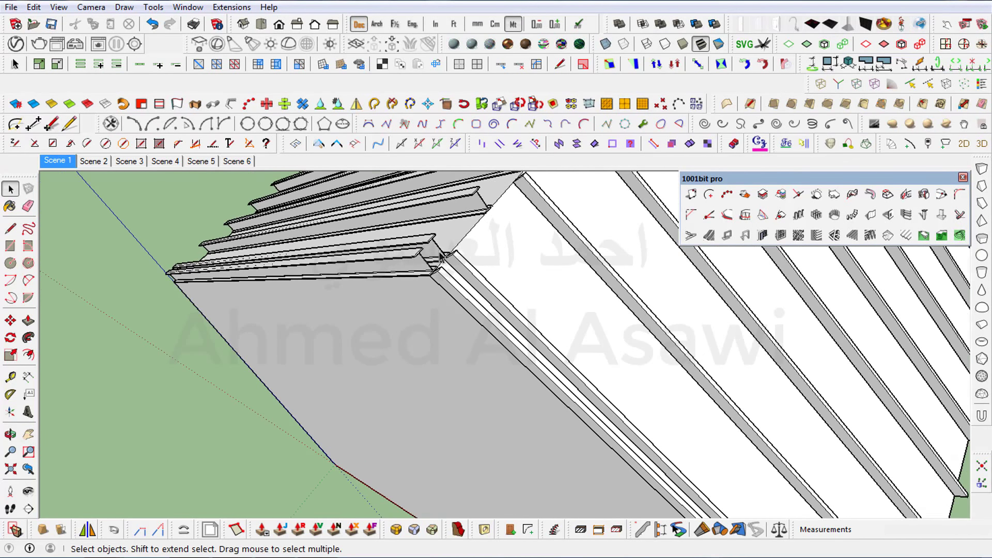
pyautogui.scroll(-1, 433, 264)
pyautogui.moveTo(368, 311)
pyautogui.mouseDown(button='middle')
pyautogui.moveTo(427, 308)
pyautogui.moveTo(538, 259)
pyautogui.moveTo(543, 270)
pyautogui.mouseUp(button='middle')
pyautogui.scroll(-1, 518, 305)
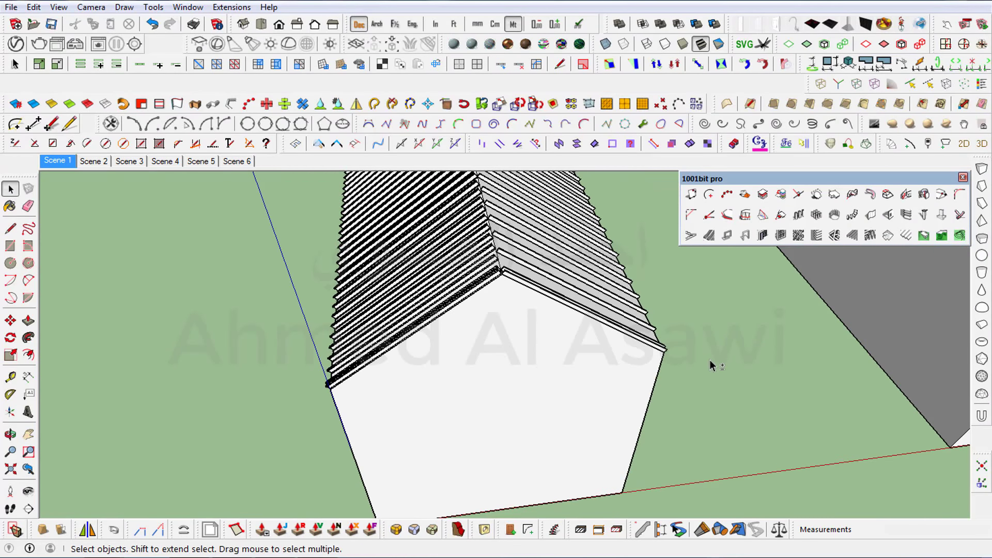
pyautogui.moveTo(709, 365)
pyautogui.mouseDown(button='middle')
pyautogui.moveTo(764, 336)
pyautogui.moveTo(505, 287)
pyautogui.mouseUp(button='middle')
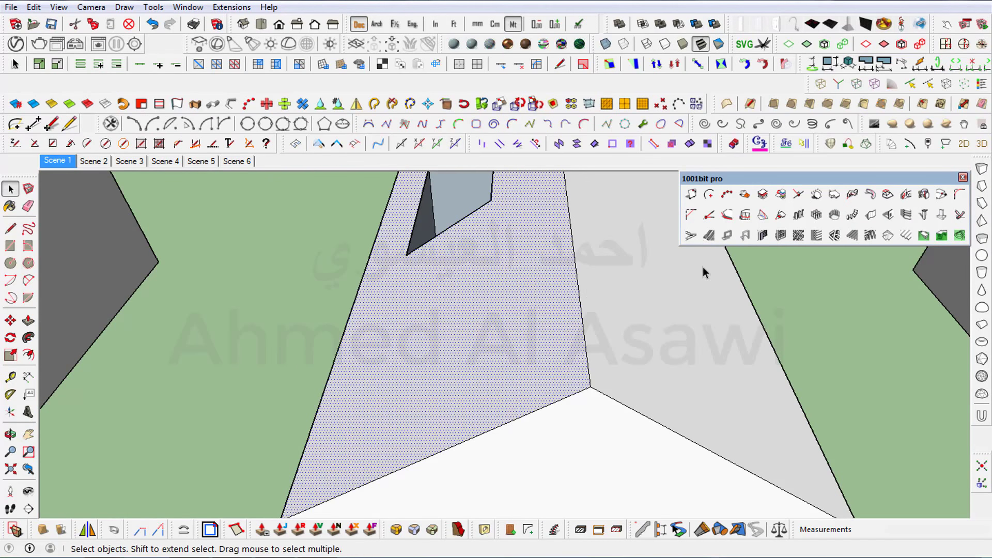
# Switch the joist profile to type 3 and start placing joists on the next house.
pyautogui.click(816, 235)
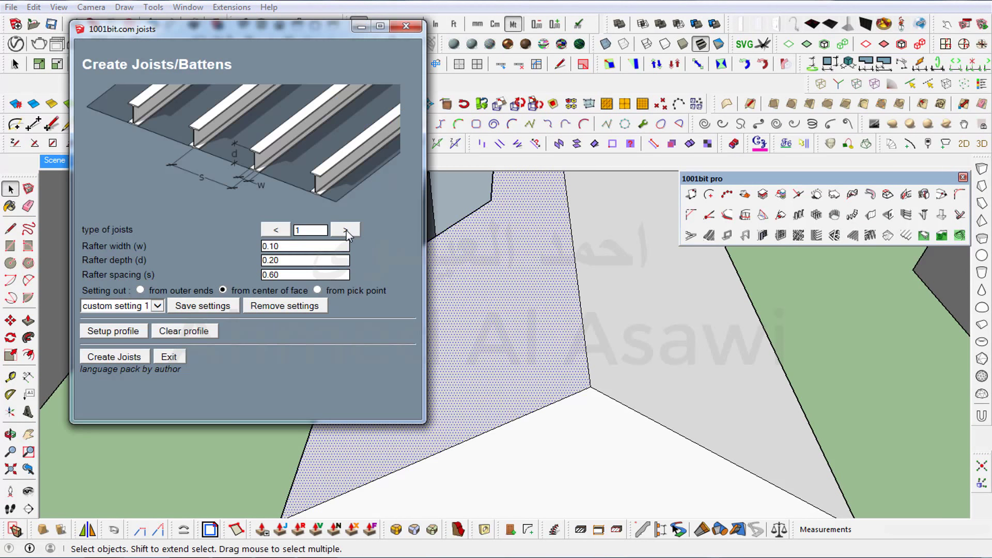
pyautogui.click(346, 230)
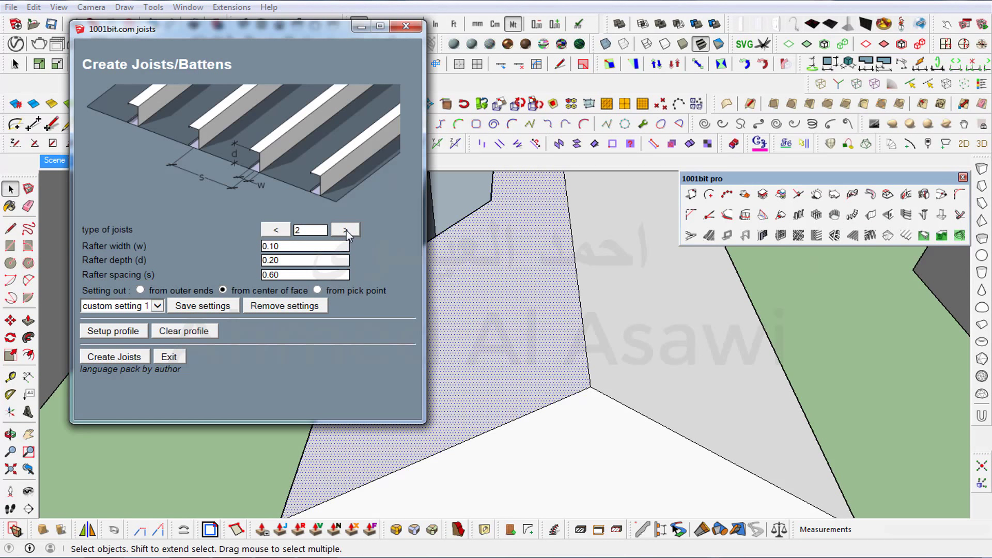
pyautogui.click(345, 231)
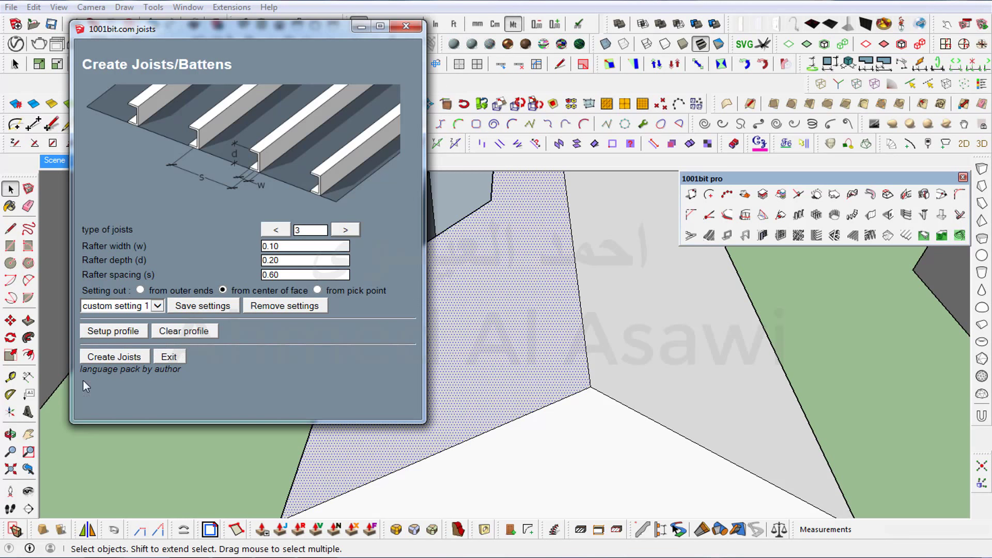
pyautogui.click(117, 359)
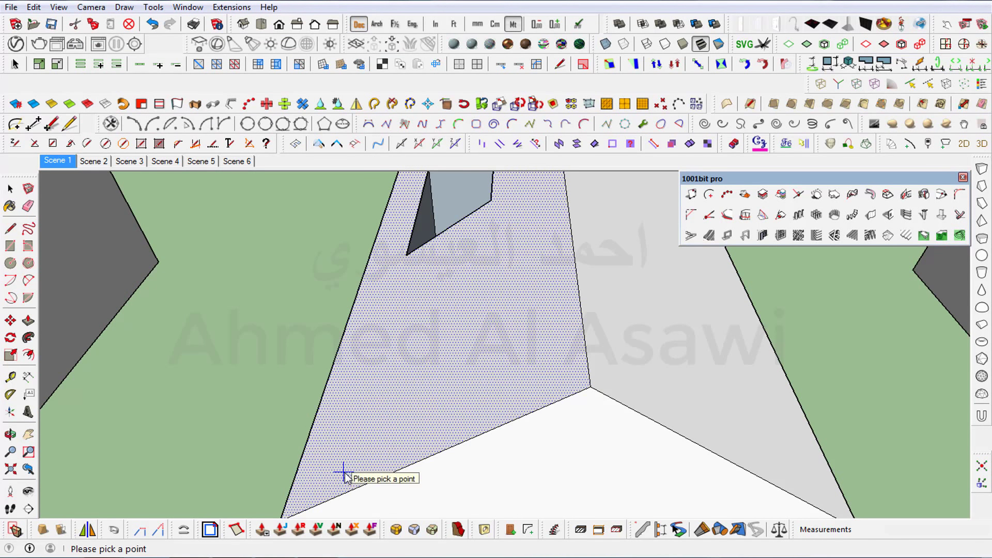
# Place type 3 joists from the left slope's lower corner up toward the ridge apex.
pyautogui.moveTo(343, 476); pyautogui.dragTo(351, 432, button='middle')
pyautogui.scroll(-3, 349, 421)
pyautogui.scroll(-3, 372, 372)
pyautogui.scroll(-2, 394, 327)
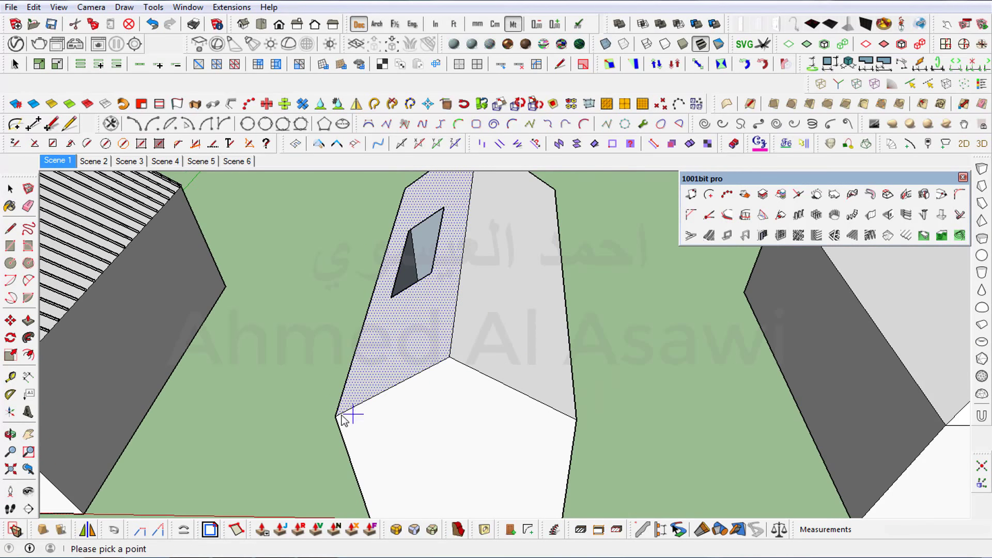
pyautogui.click(336, 417)
pyautogui.click(443, 209)
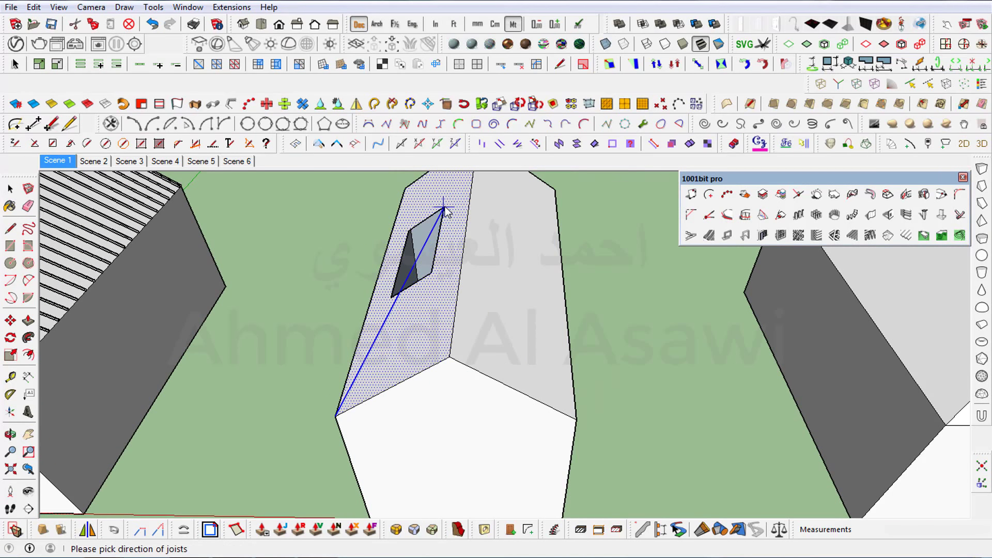
pyautogui.moveTo(443, 209); pyautogui.dragTo(463, 281, button='middle')
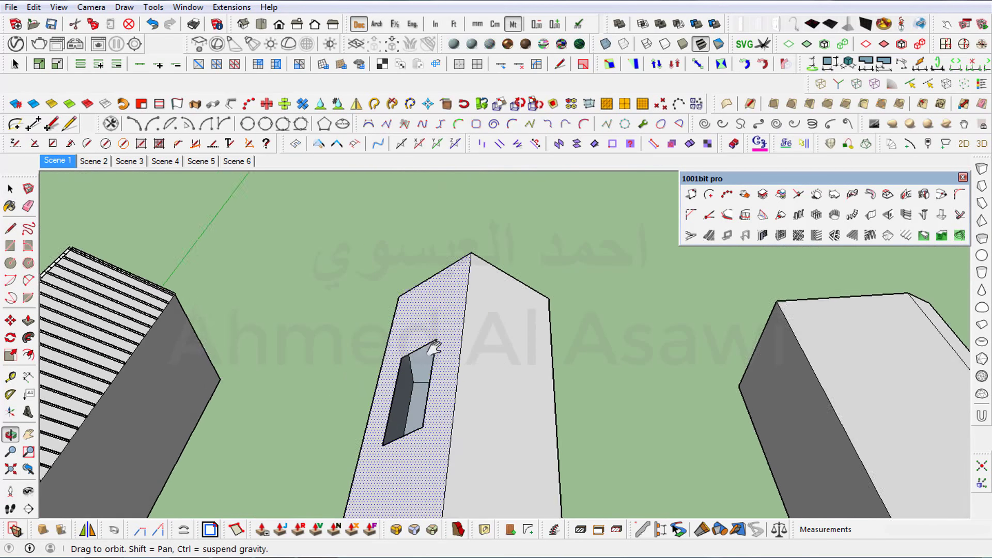
pyautogui.click(467, 263)
# Orbit and zoom around the roof to inspect the new type 3 joists.
pyautogui.moveTo(458, 372)
pyautogui.mouseDown(button='middle')
pyautogui.moveTo(476, 399)
pyautogui.moveTo(487, 356)
pyautogui.mouseUp(button='middle')
pyautogui.moveTo(445, 383); pyautogui.dragTo(478, 376, button='middle')
pyautogui.scroll(3, 481, 310)
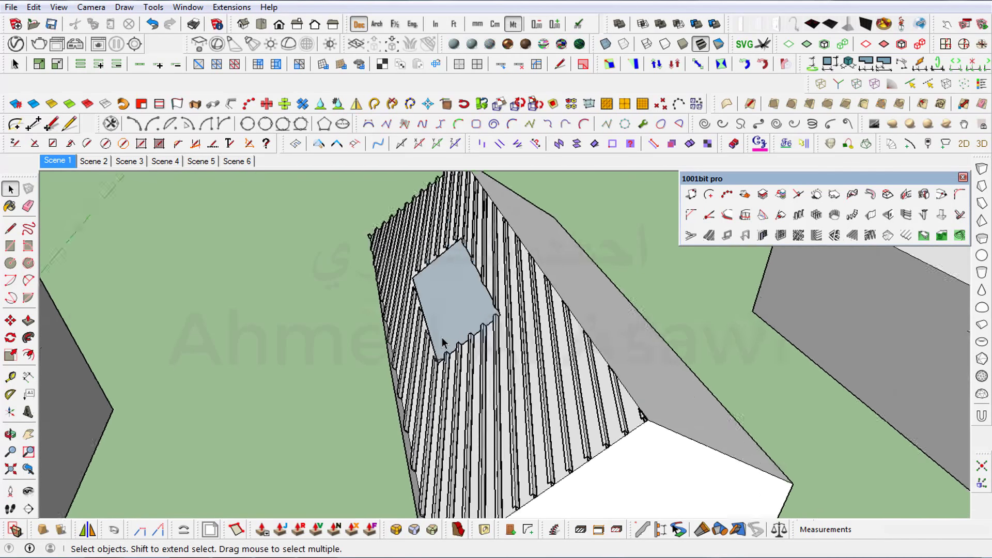
pyautogui.scroll(3, 486, 298)
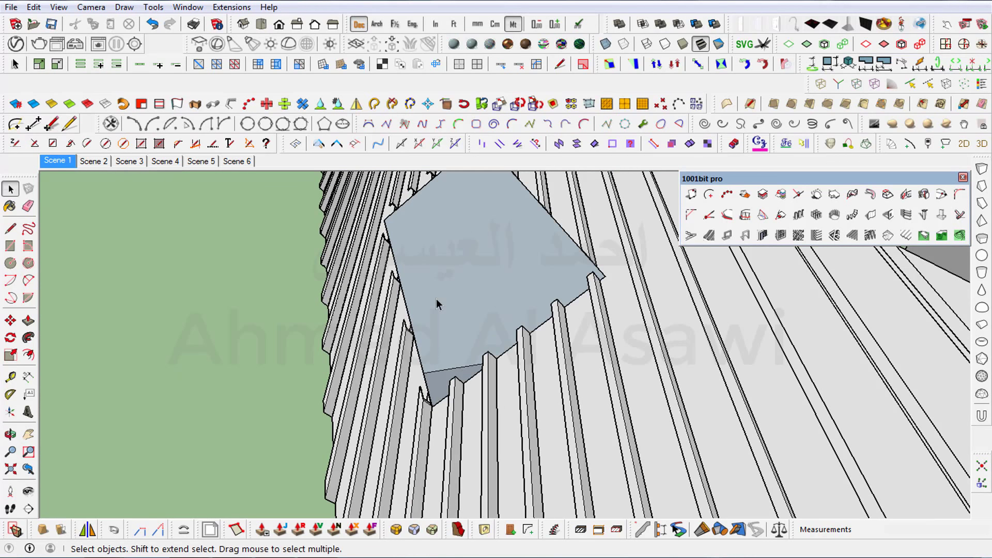
pyautogui.scroll(-2, 556, 295)
pyautogui.scroll(-3, 523, 310)
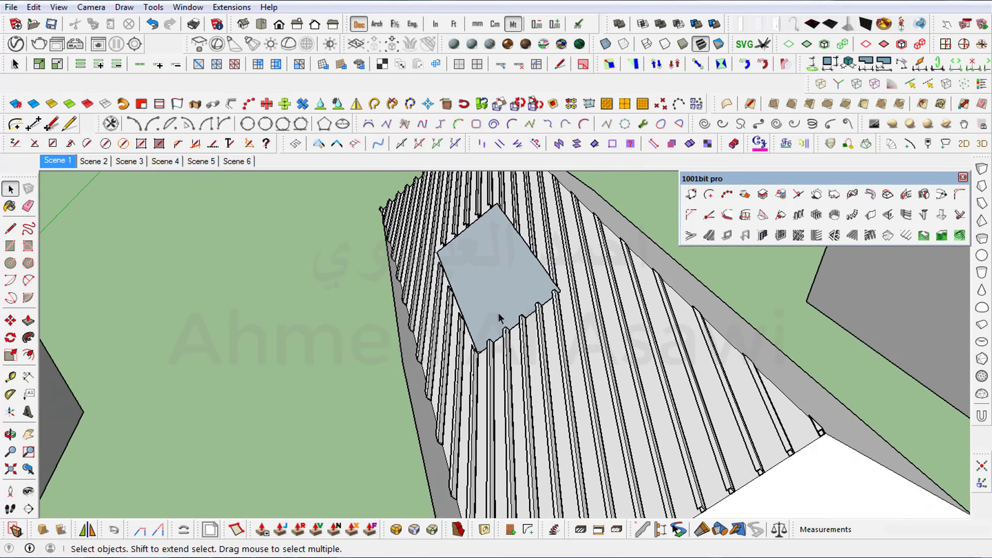
pyautogui.moveTo(731, 454); pyautogui.dragTo(662, 341, button='middle')
pyautogui.scroll(2, 519, 410)
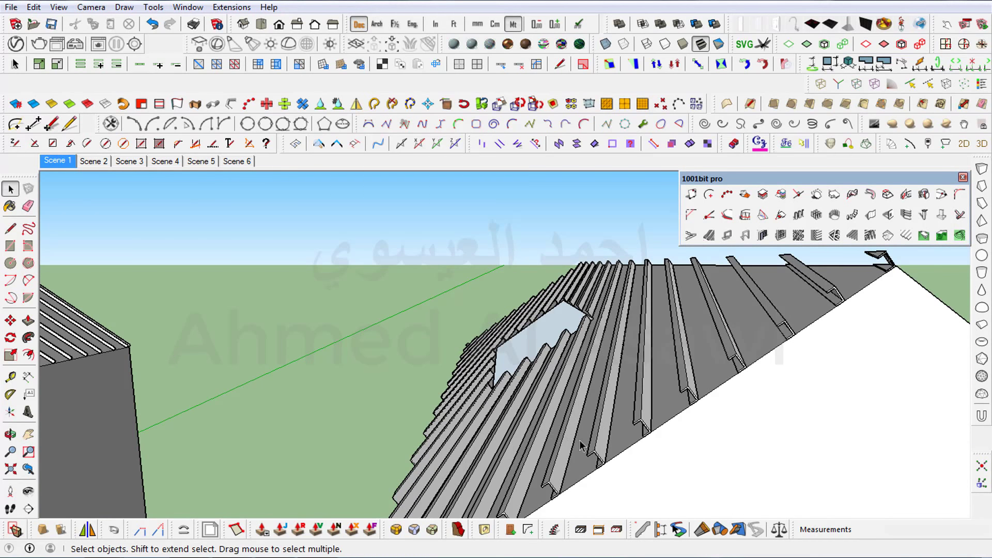
pyautogui.scroll(-2, 582, 408)
pyautogui.scroll(-2, 582, 408)
# View the joisted roof from above and select the bare right roof slope.
pyautogui.moveTo(582, 408)
pyautogui.mouseDown(button='middle')
pyautogui.moveTo(664, 470)
pyautogui.moveTo(413, 299)
pyautogui.mouseUp(button='middle')
pyautogui.scroll(2, 413, 299)
pyautogui.scroll(2, 448, 261)
pyautogui.scroll(2, 415, 283)
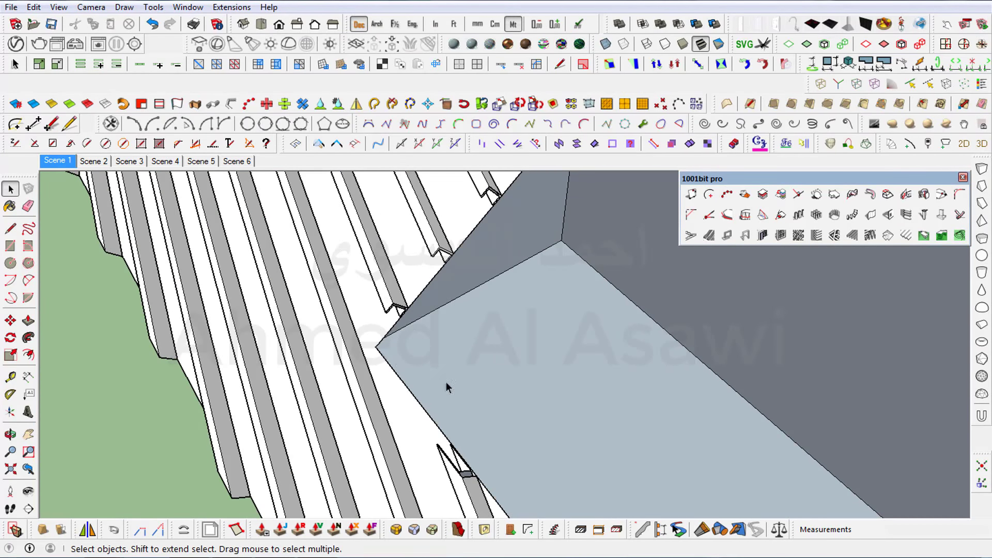
pyautogui.scroll(-2, 448, 426)
pyautogui.scroll(-1, 448, 426)
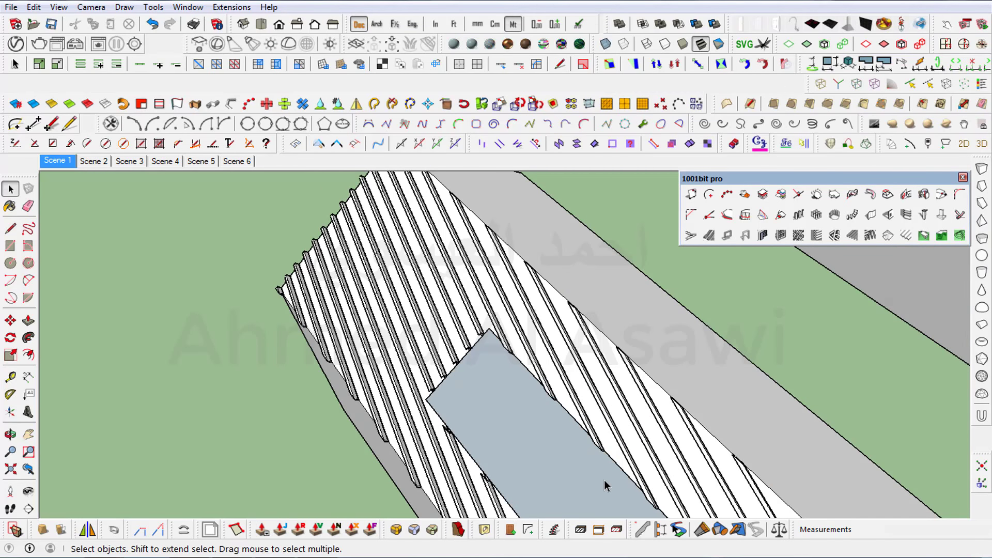
pyautogui.moveTo(606, 486); pyautogui.dragTo(559, 348, button='middle')
pyautogui.click(589, 458)
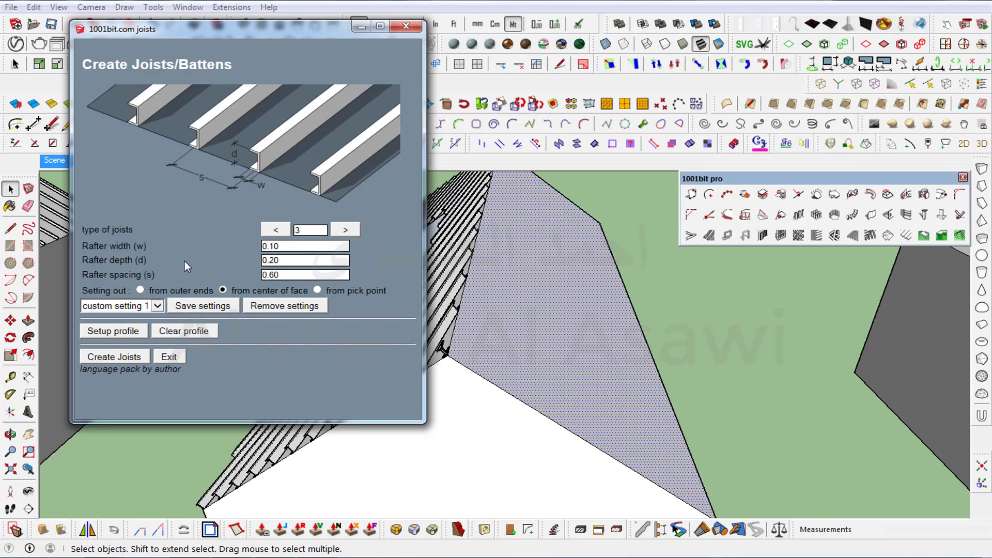
# Use the small grey rectangle as a custom joist profile and set the slope's start corner.
pyautogui.click(117, 333)
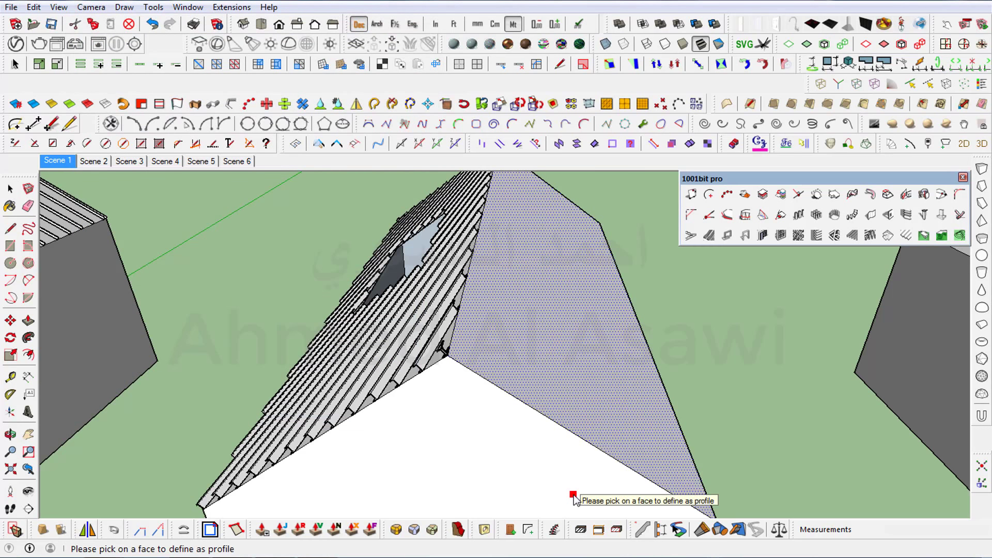
pyautogui.moveTo(572, 496)
pyautogui.mouseDown(button='middle')
pyautogui.moveTo(461, 337)
pyautogui.moveTo(489, 377)
pyautogui.mouseUp(button='middle')
pyautogui.scroll(-2, 534, 448)
pyautogui.scroll(-2, 534, 448)
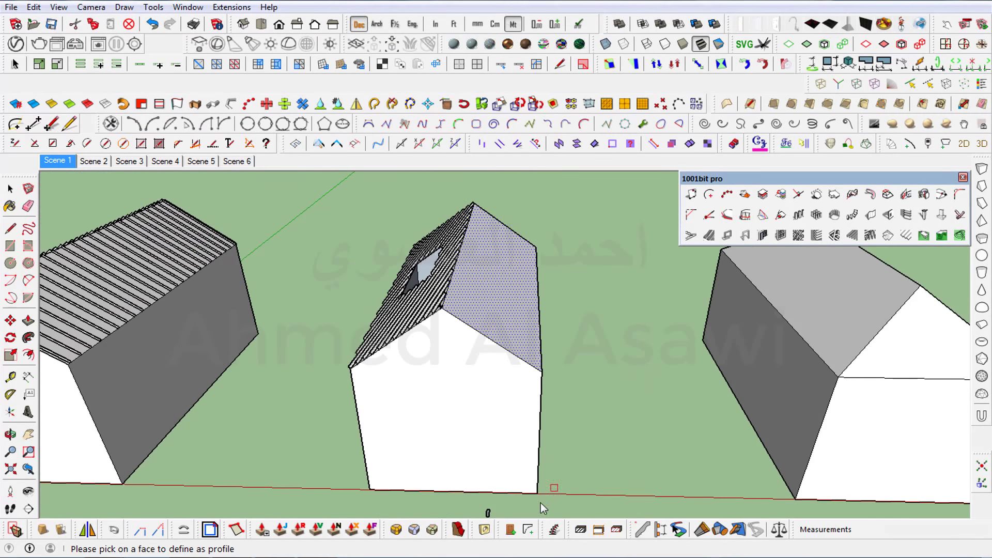
pyautogui.moveTo(525, 542); pyautogui.dragTo(514, 448, button='middle')
pyautogui.scroll(5, 495, 450)
pyautogui.scroll(2, 496, 450)
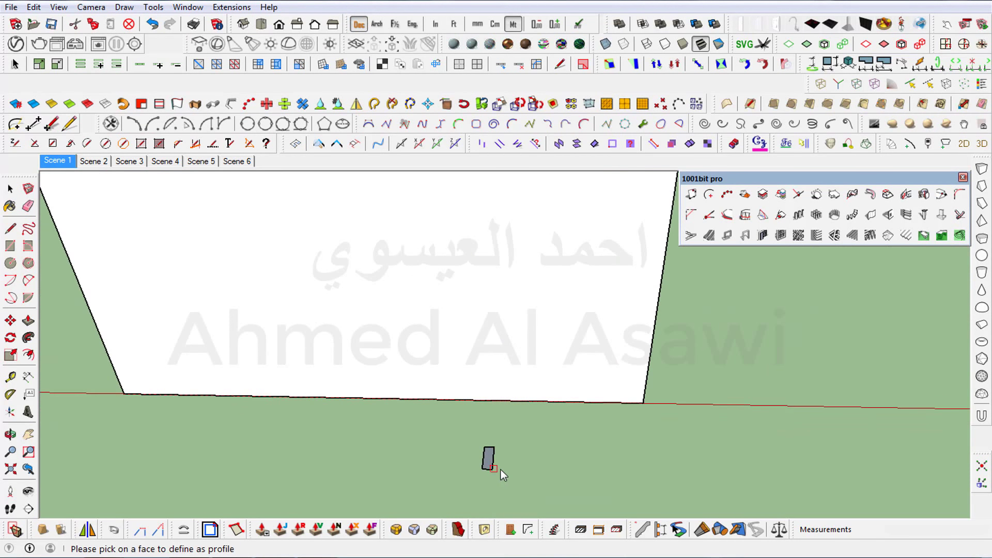
pyautogui.scroll(2, 491, 459)
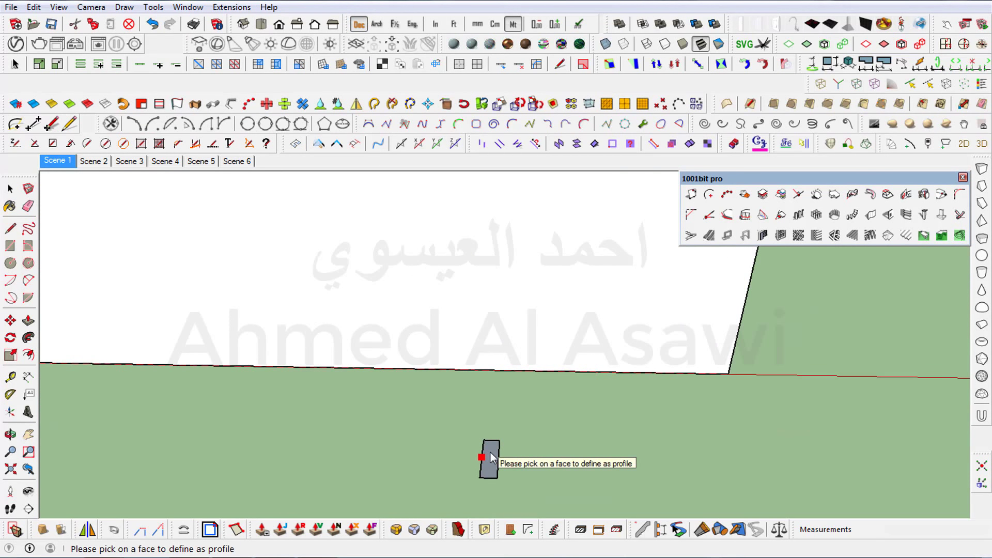
pyautogui.click(490, 444)
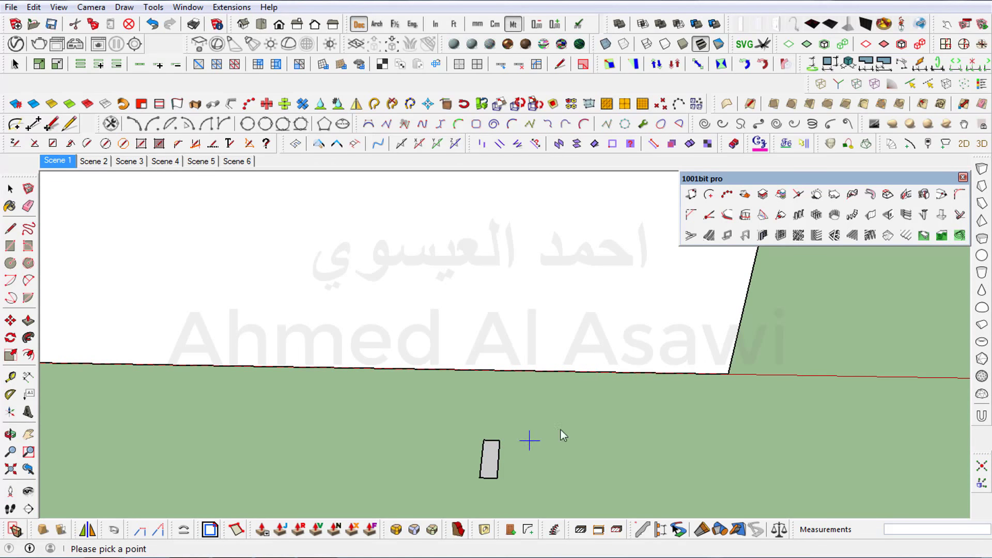
pyautogui.moveTo(622, 381)
pyautogui.mouseDown(button='middle')
pyautogui.moveTo(591, 469)
pyautogui.moveTo(578, 201)
pyautogui.moveTo(540, 295)
pyautogui.moveTo(540, 228)
pyautogui.moveTo(515, 288)
pyautogui.moveTo(516, 399)
pyautogui.mouseUp(button='middle')
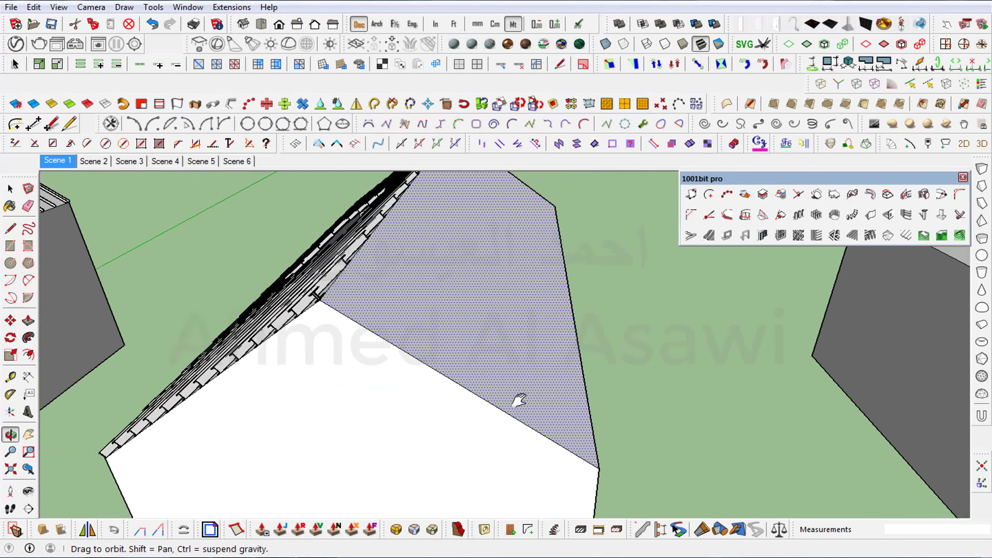
pyautogui.click(319, 310)
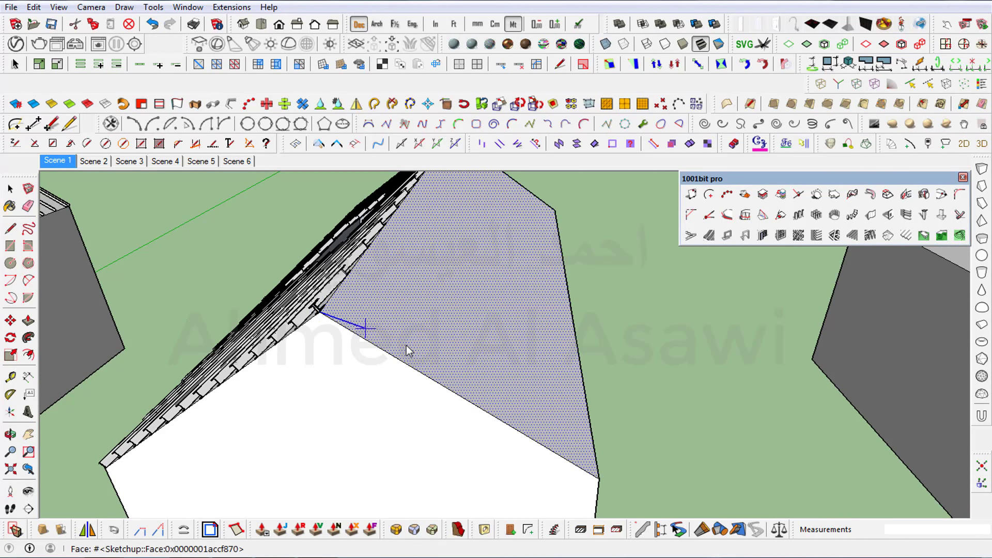
pyautogui.click(598, 479)
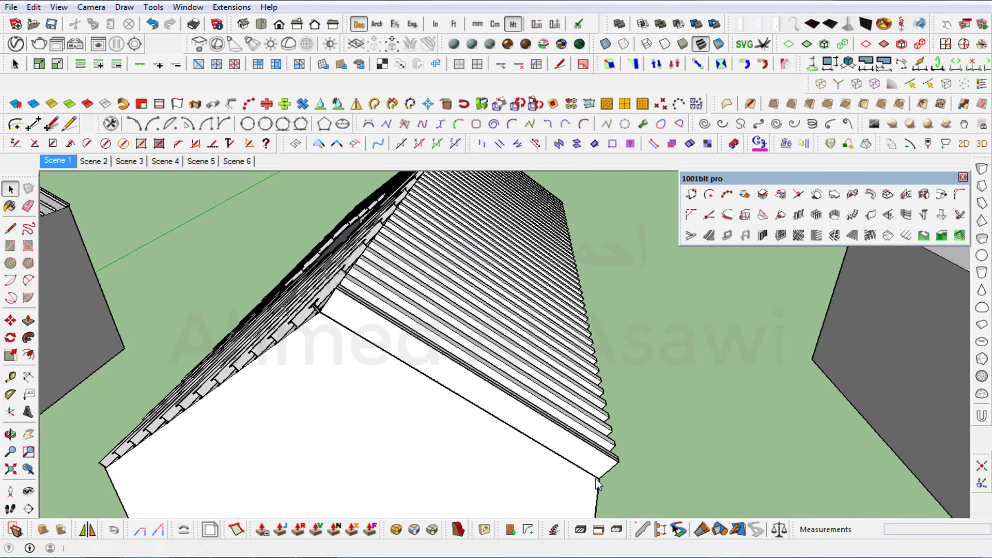
pyautogui.moveTo(653, 414)
pyautogui.mouseDown(button='middle')
pyautogui.moveTo(598, 401)
pyautogui.moveTo(487, 348)
pyautogui.moveTo(386, 356)
pyautogui.mouseUp(button='middle')
pyautogui.scroll(2, 486, 414)
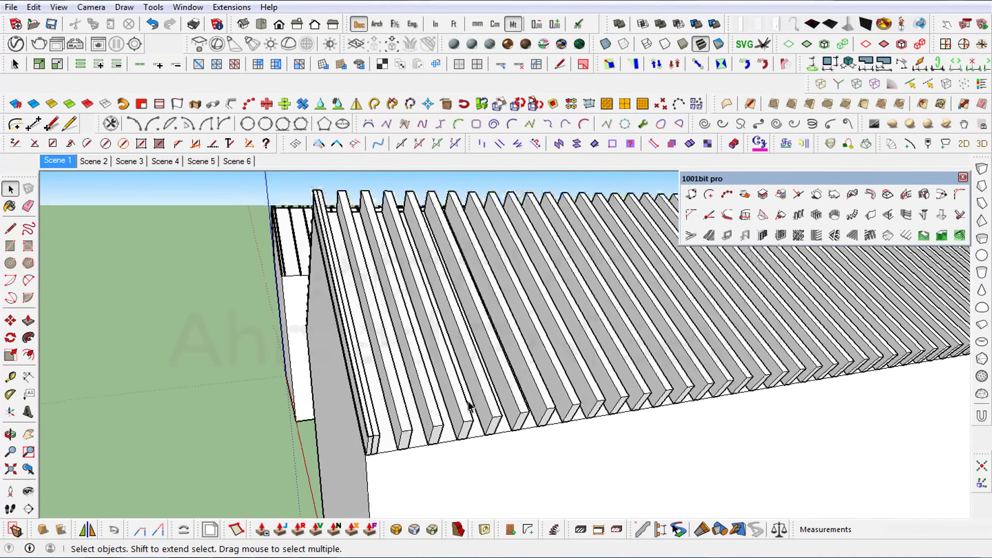
pyautogui.scroll(2, 532, 395)
pyautogui.scroll(3, 616, 370)
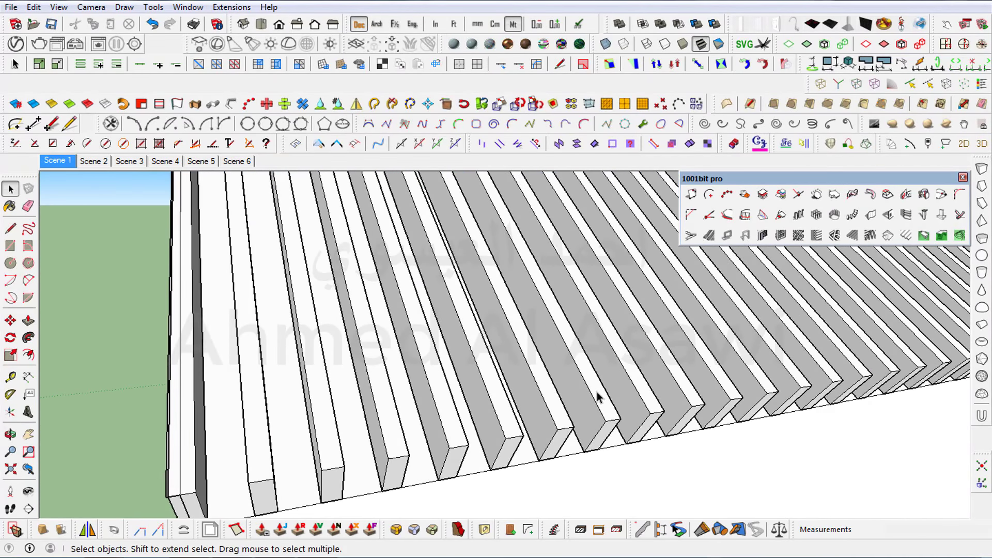
pyautogui.scroll(-2, 525, 308)
pyautogui.scroll(-2, 526, 309)
pyautogui.scroll(-3, 543, 310)
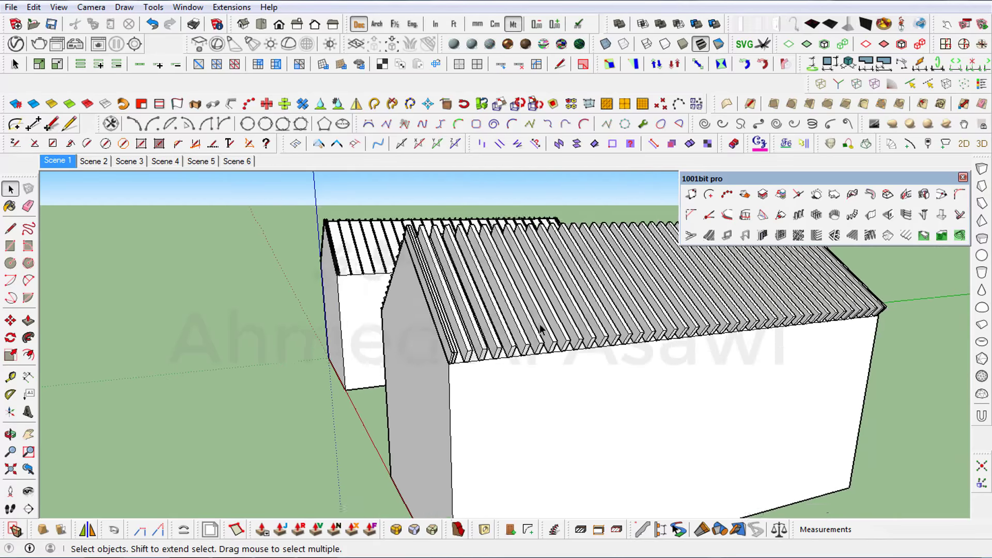
pyautogui.scroll(-2, 543, 336)
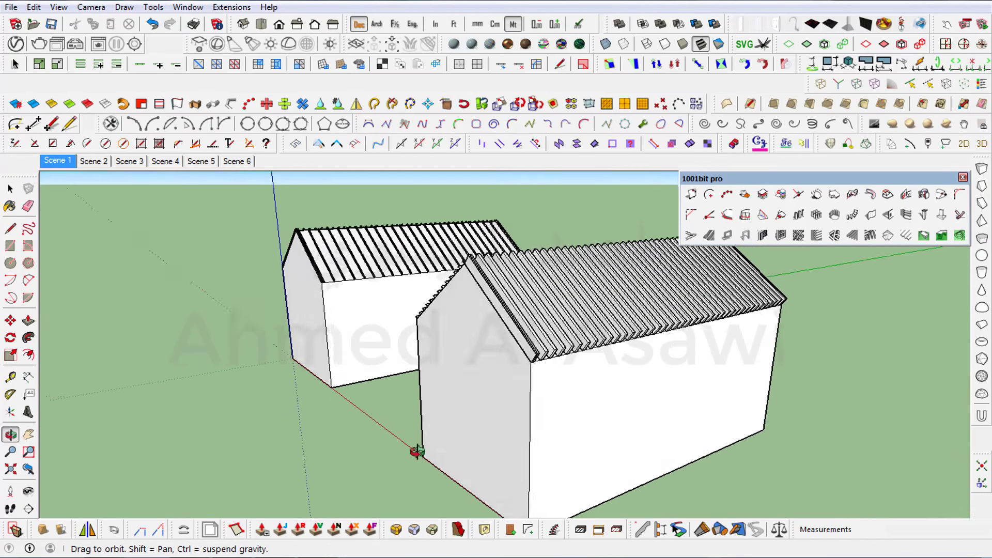
pyautogui.moveTo(328, 443); pyautogui.dragTo(593, 325, button='middle')
pyautogui.scroll(2, 594, 323)
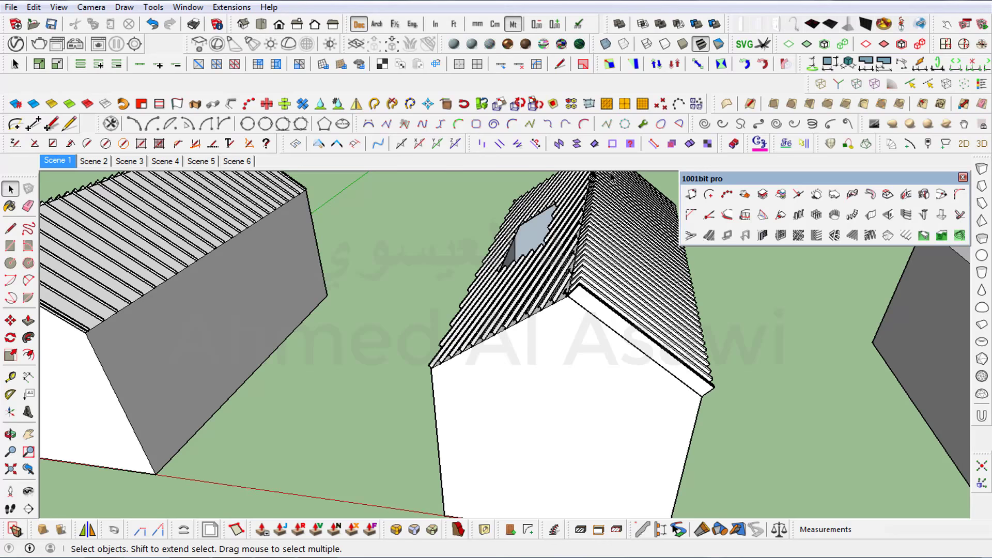
pyautogui.scroll(-3, 604, 305)
pyautogui.scroll(-2, 588, 317)
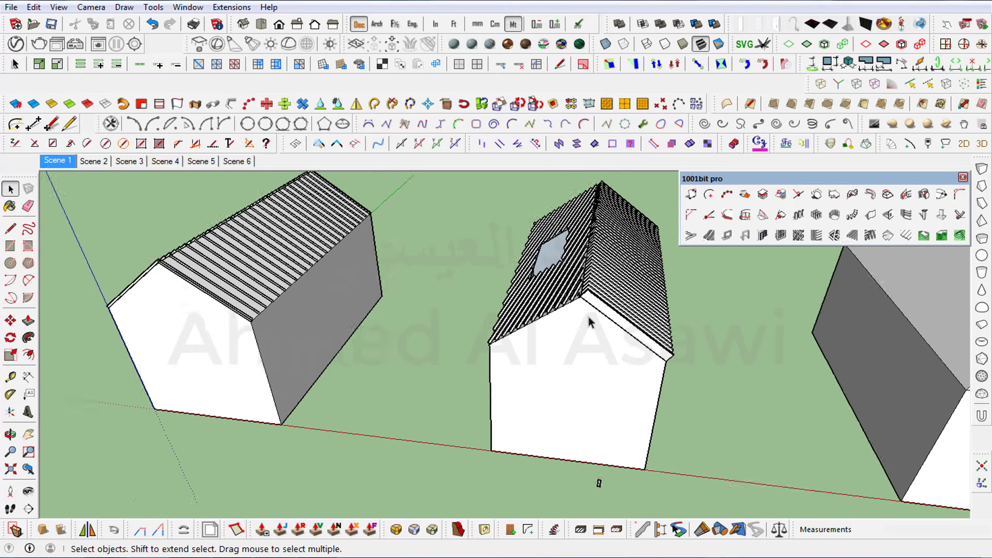
pyautogui.scroll(-2, 589, 326)
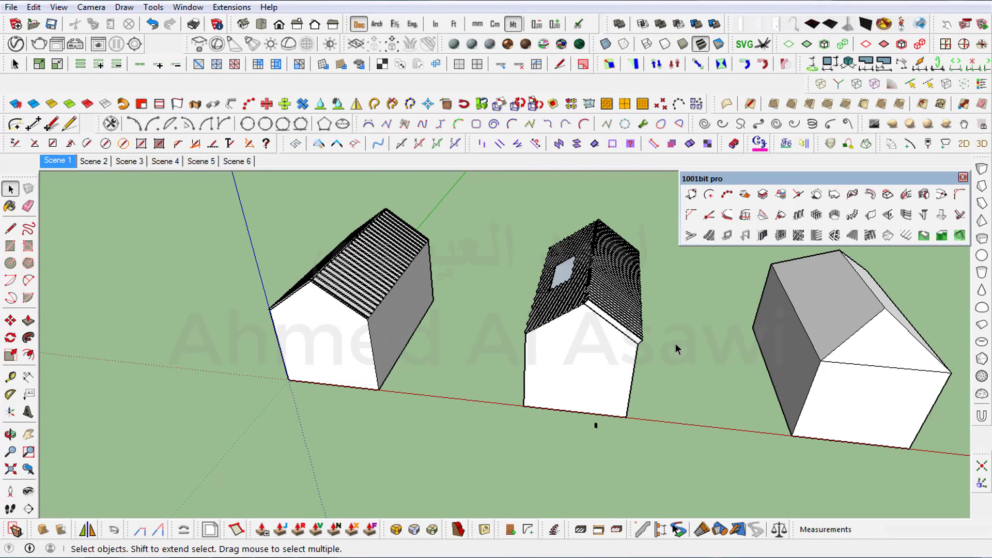
pyautogui.moveTo(694, 356); pyautogui.dragTo(436, 355, button='middle')
pyautogui.scroll(5, 430, 421)
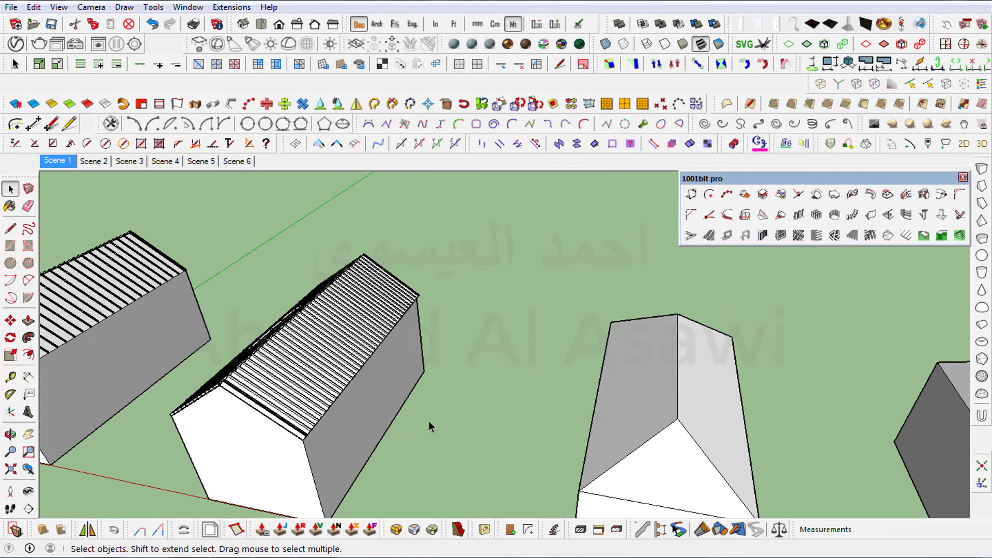
pyautogui.scroll(2, 330, 407)
pyautogui.scroll(2, 310, 402)
pyautogui.scroll(2, 290, 395)
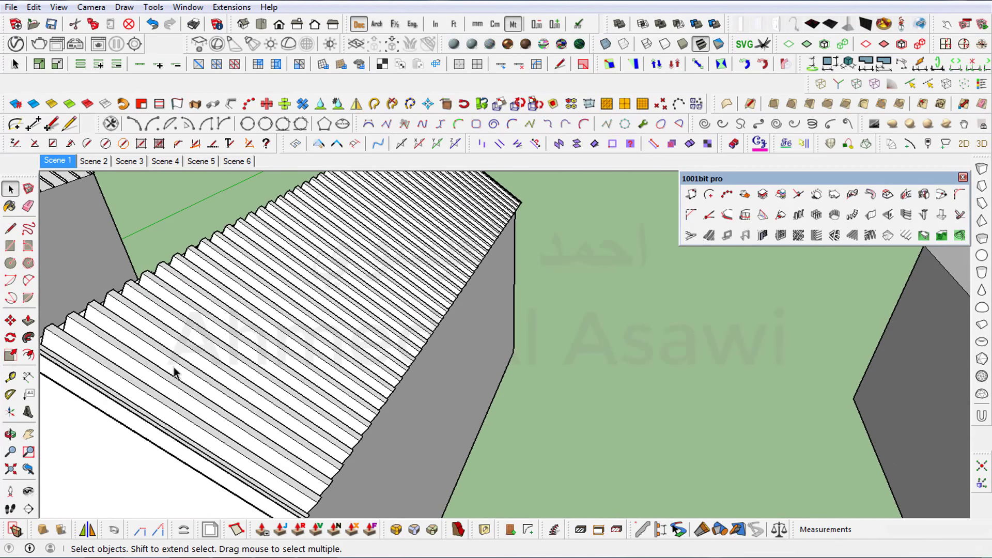
pyautogui.scroll(-2, 144, 337)
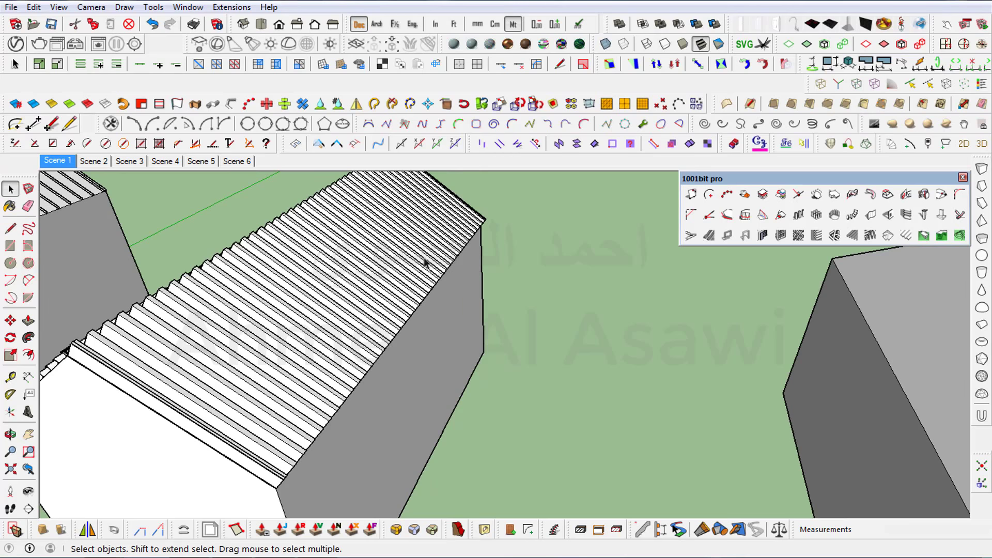
pyautogui.moveTo(760, 407); pyautogui.dragTo(497, 328, button='middle')
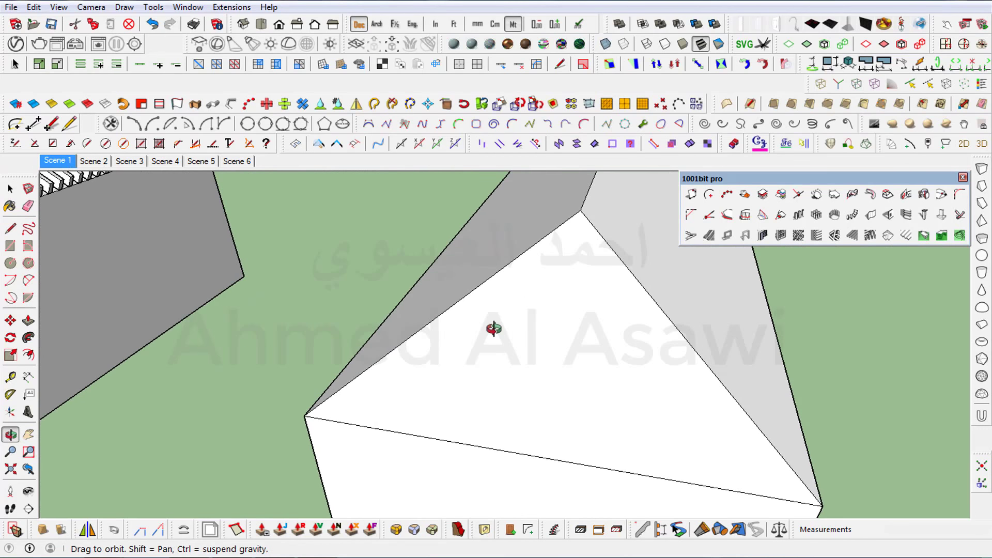
pyautogui.scroll(-3, 516, 333)
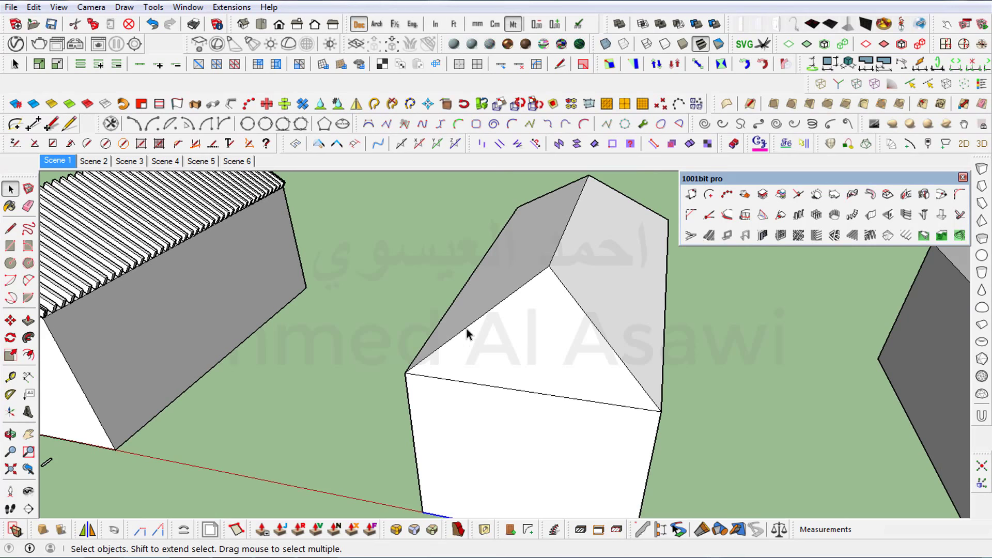
pyautogui.scroll(-2, 471, 335)
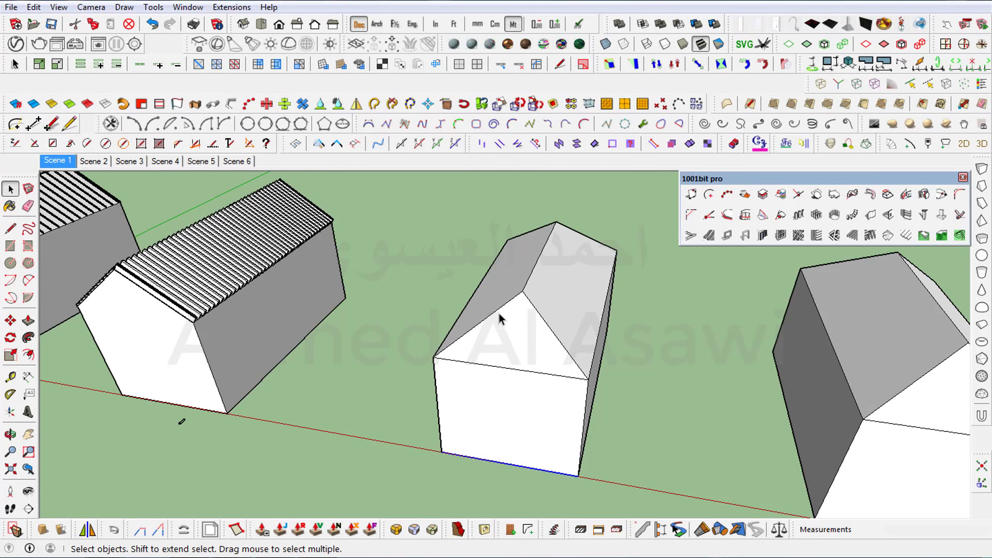
pyautogui.scroll(1, 533, 297)
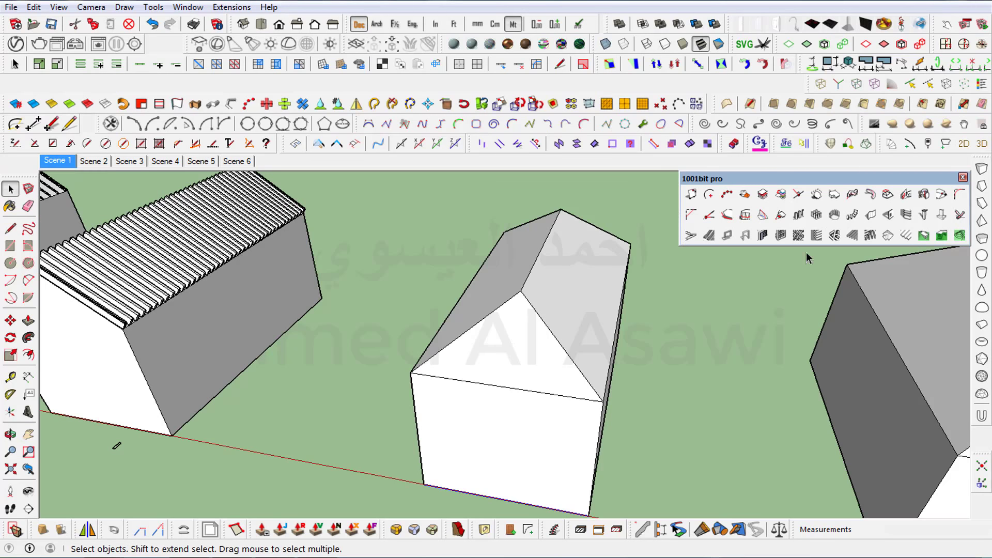
# Select all faces of the middle house's hip roof.
pyautogui.click(576, 289)
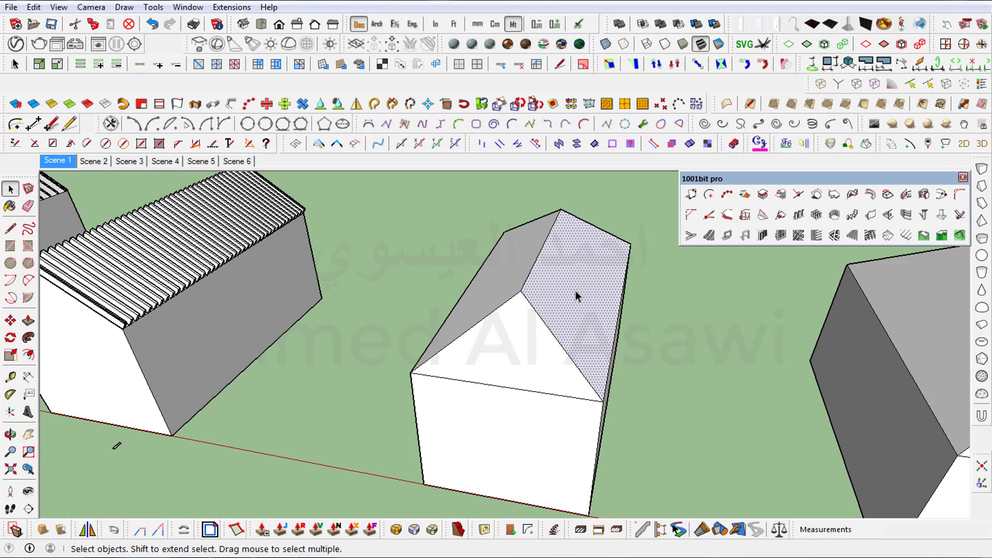
pyautogui.keyDown('shift'); pyautogui.click(505, 363); pyautogui.keyUp('shift')
pyautogui.keyDown('shift'); pyautogui.click(502, 277); pyautogui.keyUp('shift')
pyautogui.moveTo(641, 321)
pyautogui.mouseDown(button='middle')
pyautogui.moveTo(561, 377)
pyautogui.moveTo(642, 238)
pyautogui.mouseUp(button='middle')
pyautogui.moveTo(601, 384)
pyautogui.mouseDown(button='middle')
pyautogui.moveTo(656, 288)
pyautogui.moveTo(619, 408)
pyautogui.moveTo(571, 264)
pyautogui.mouseUp(button='middle')
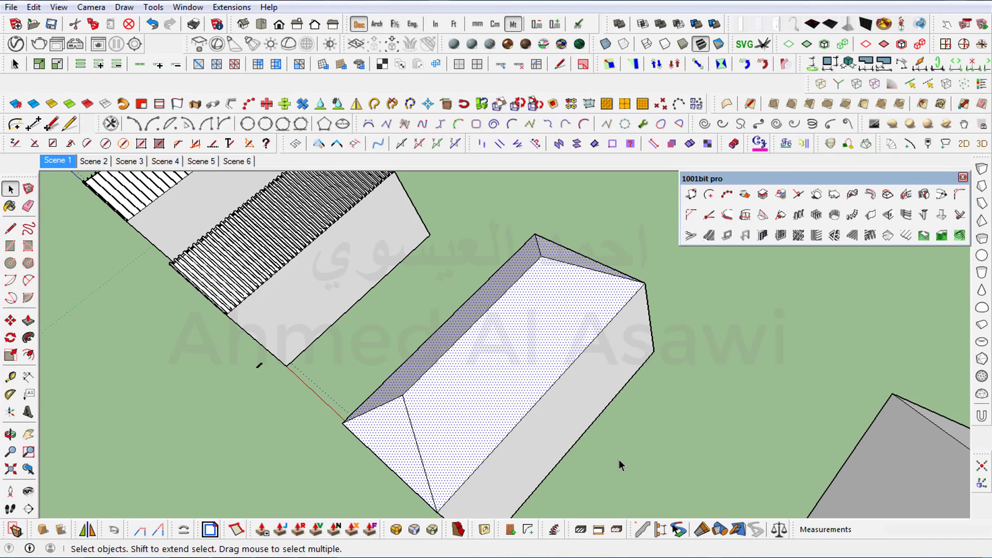
pyautogui.moveTo(620, 465)
pyautogui.mouseDown(button='middle')
pyautogui.moveTo(682, 407)
pyautogui.moveTo(794, 384)
pyautogui.mouseUp(button='middle')
pyautogui.moveTo(685, 391); pyautogui.dragTo(724, 394, button='middle')
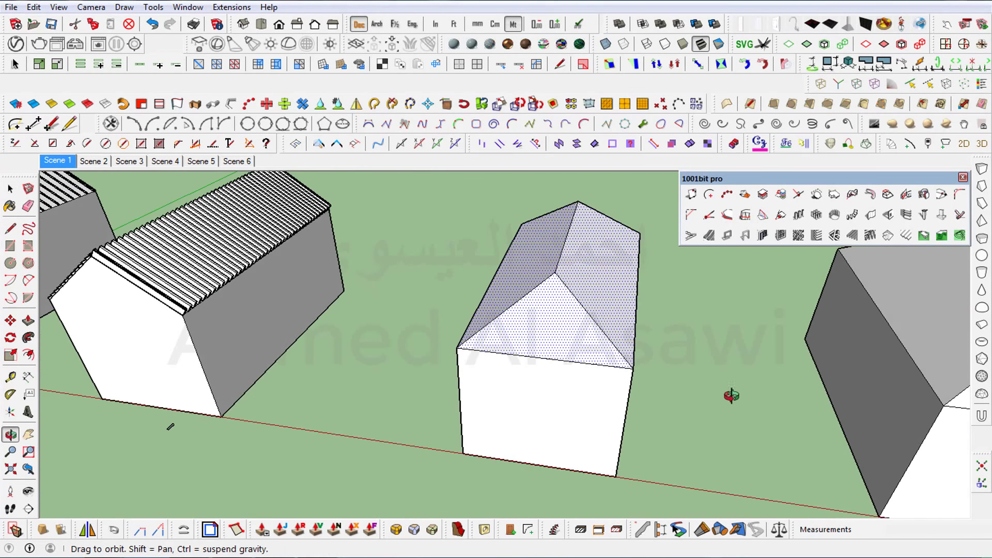
# Set rafter type 0 and generate rafters, battens and fascia on the hip roof.
pyautogui.click(871, 236)
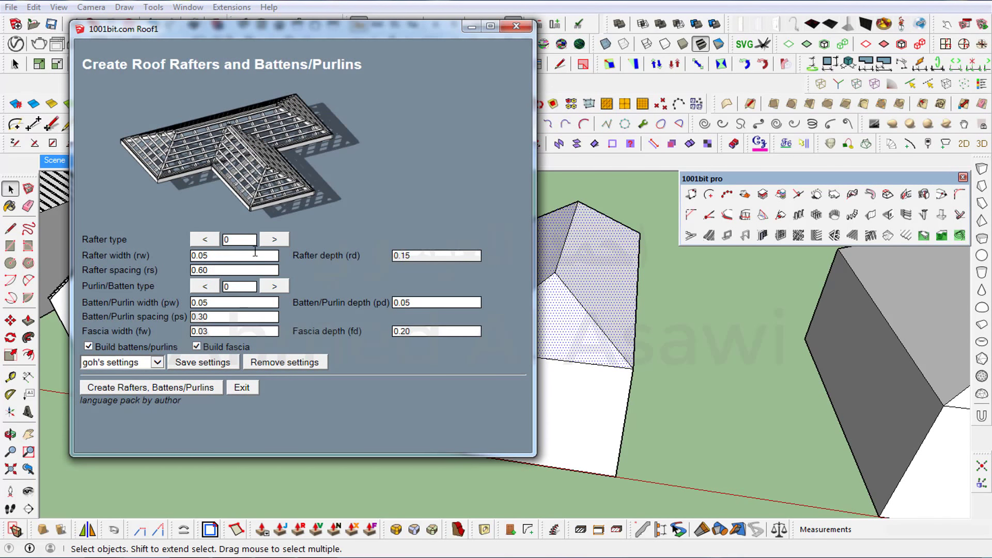
pyautogui.click(276, 240)
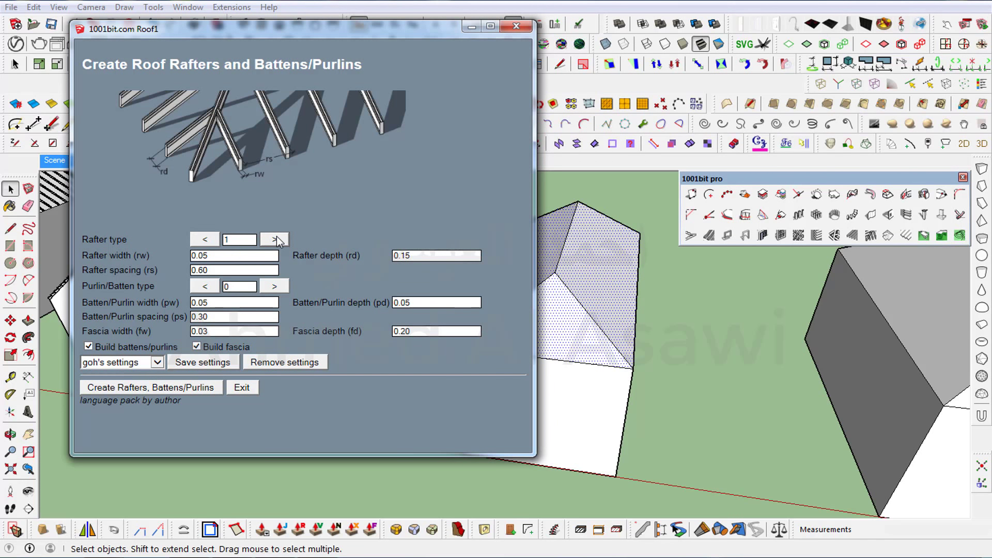
pyautogui.click(275, 240)
pyautogui.click(275, 240)
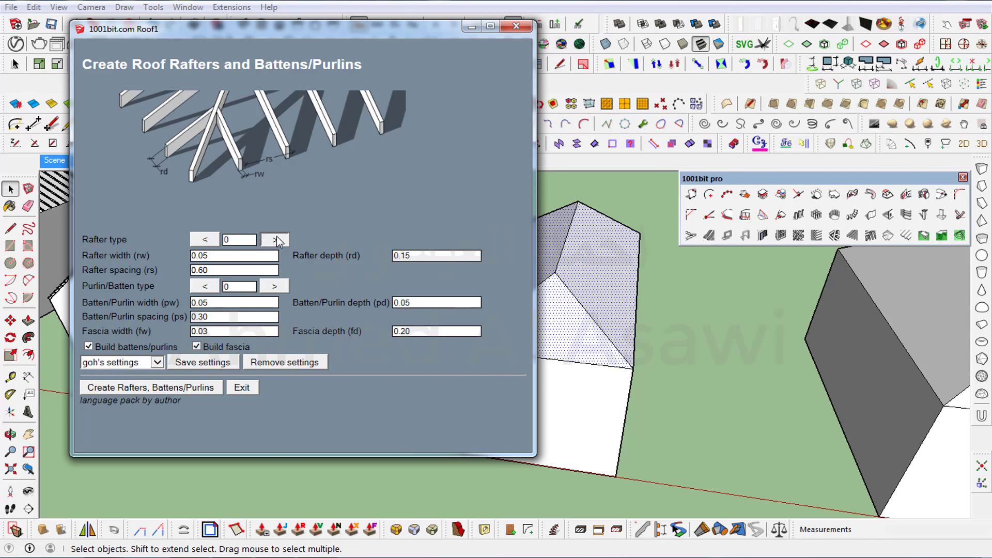
pyautogui.click(275, 240)
pyautogui.click(276, 240)
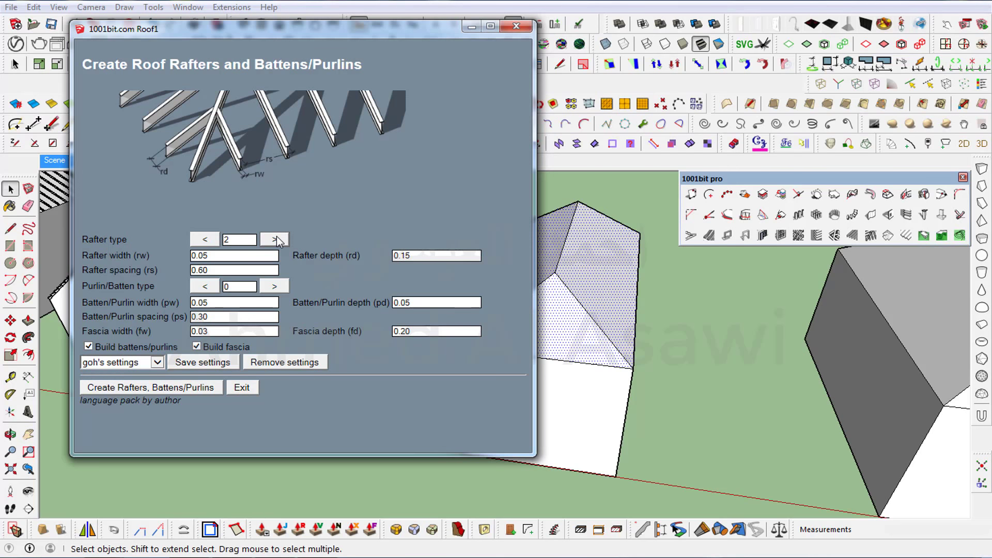
pyautogui.click(276, 239)
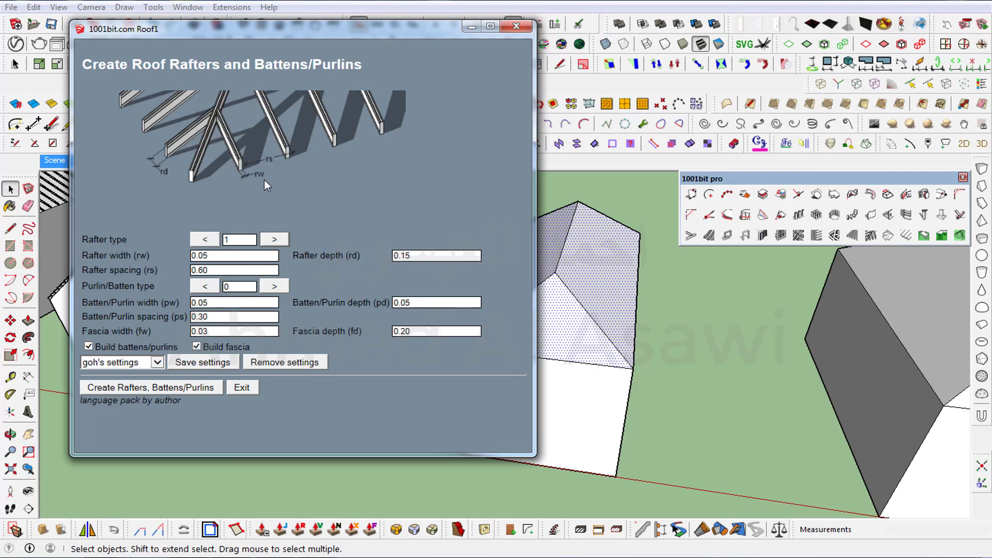
pyautogui.click(204, 239)
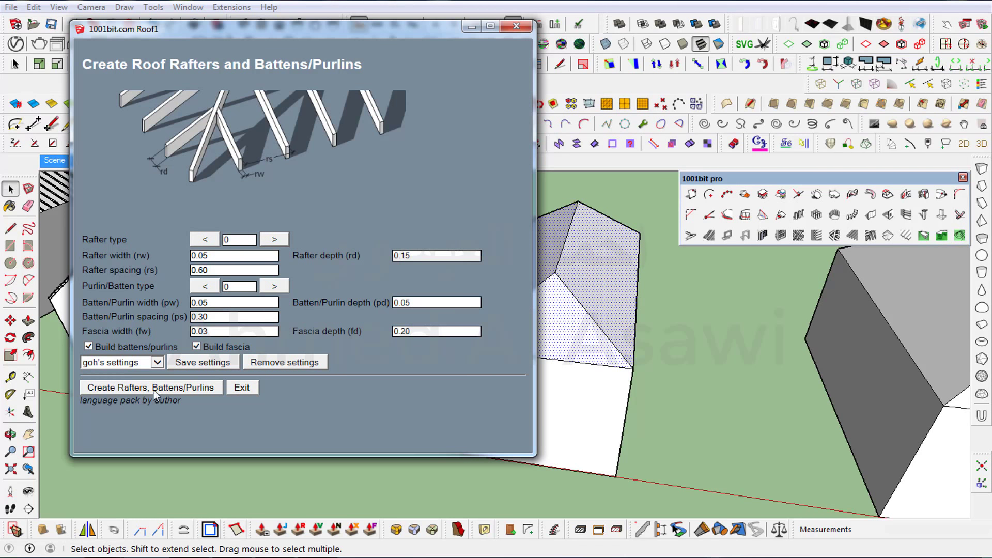
pyautogui.click(154, 392)
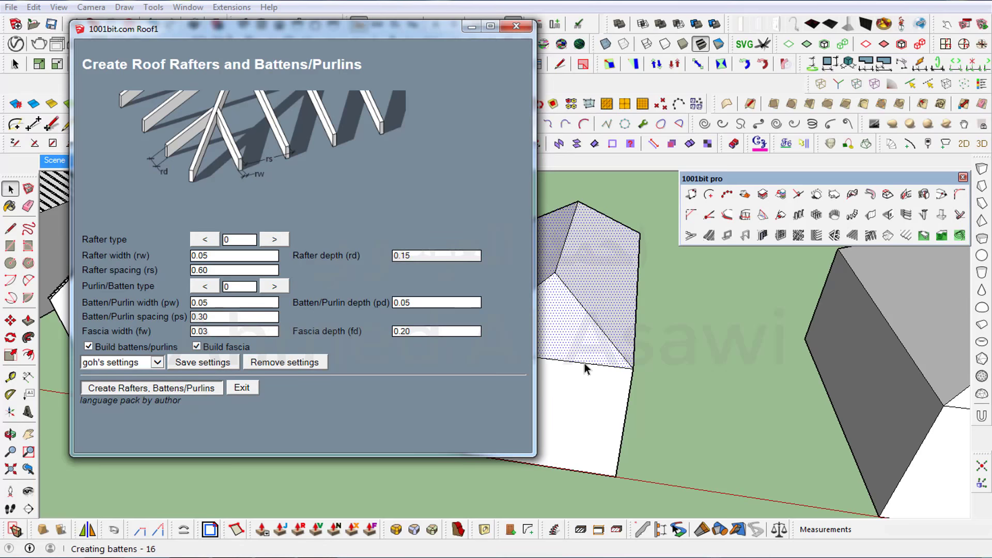
# Zoom in on the hip roof to inspect the battens along the wall and roof edge.
pyautogui.scroll(2, 569, 362)
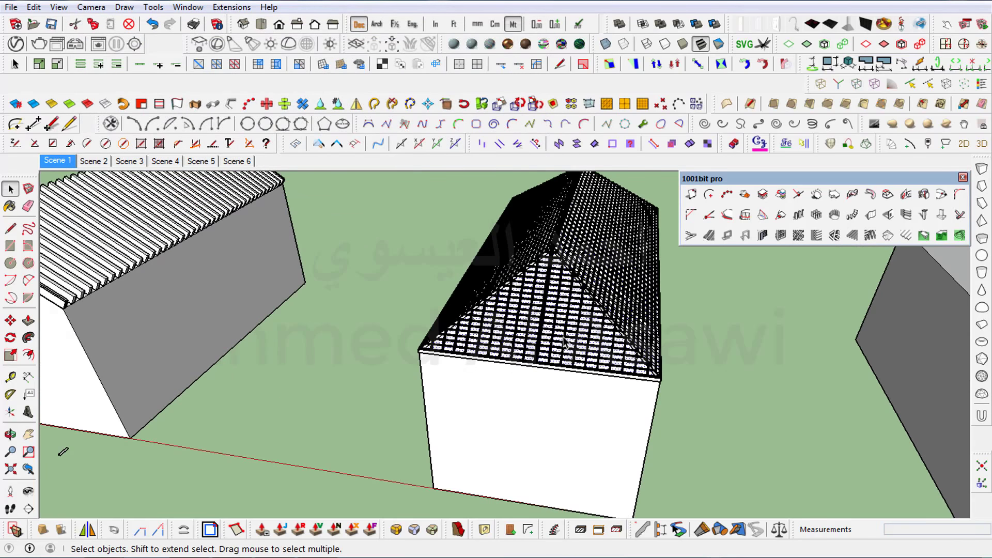
pyautogui.scroll(2, 571, 380)
pyautogui.scroll(2, 571, 380)
pyautogui.scroll(1, 571, 379)
pyautogui.scroll(1, 611, 381)
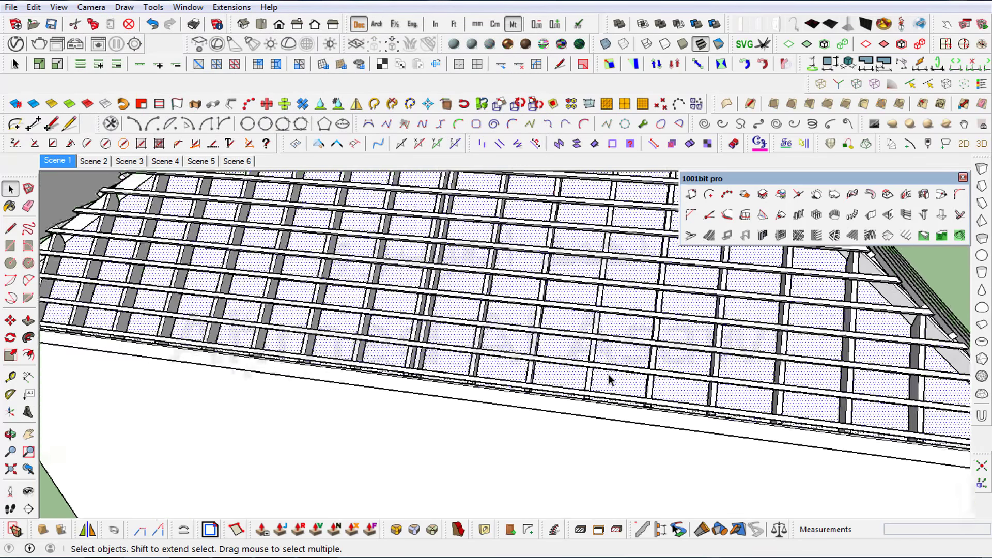
pyautogui.moveTo(672, 403); pyautogui.dragTo(472, 348, button='middle')
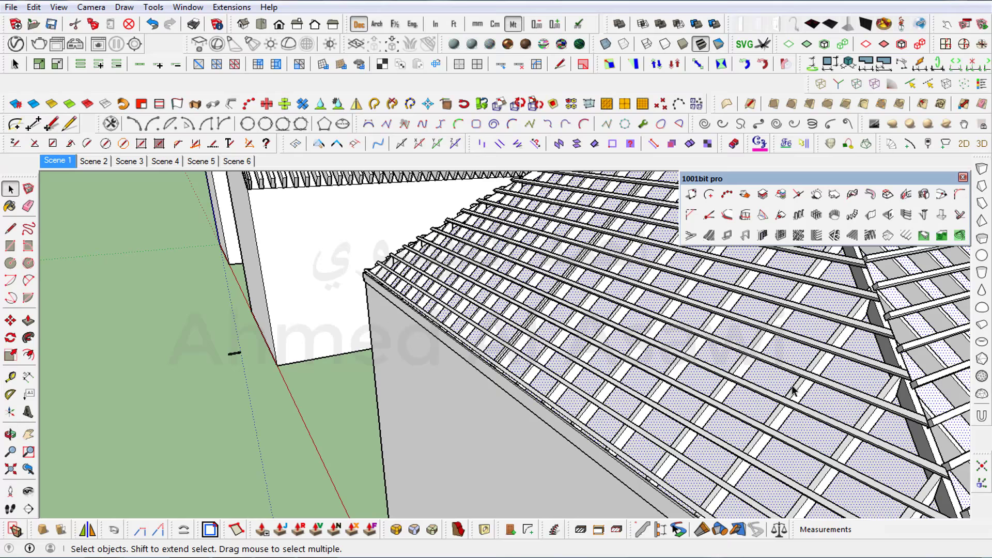
pyautogui.scroll(1, 796, 395)
pyautogui.scroll(1, 734, 403)
pyautogui.scroll(-1, 677, 414)
pyautogui.scroll(-1, 522, 362)
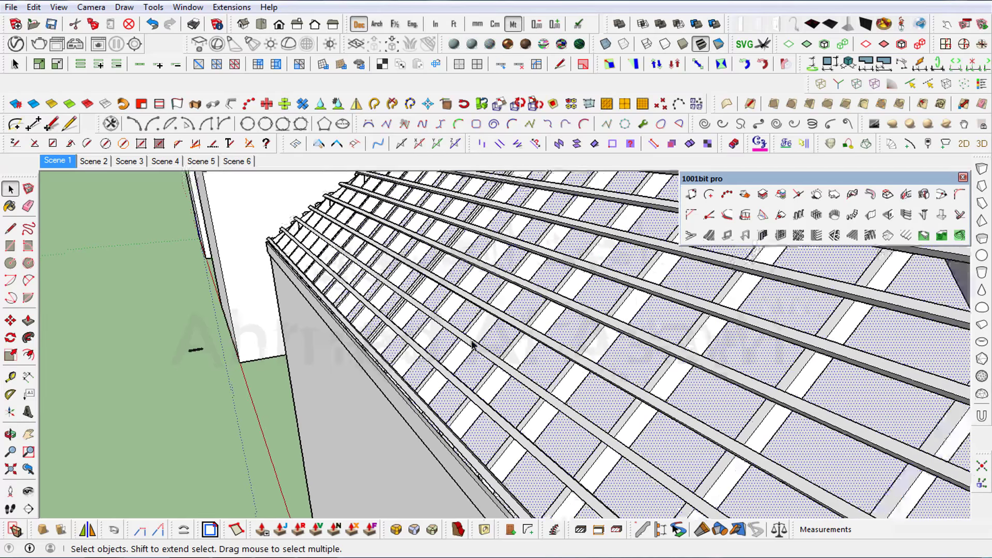
pyautogui.scroll(-1, 522, 362)
# Orbit around to check the back wall's top battens and the whole battened roof.
pyautogui.moveTo(399, 310); pyautogui.dragTo(459, 443, button='middle')
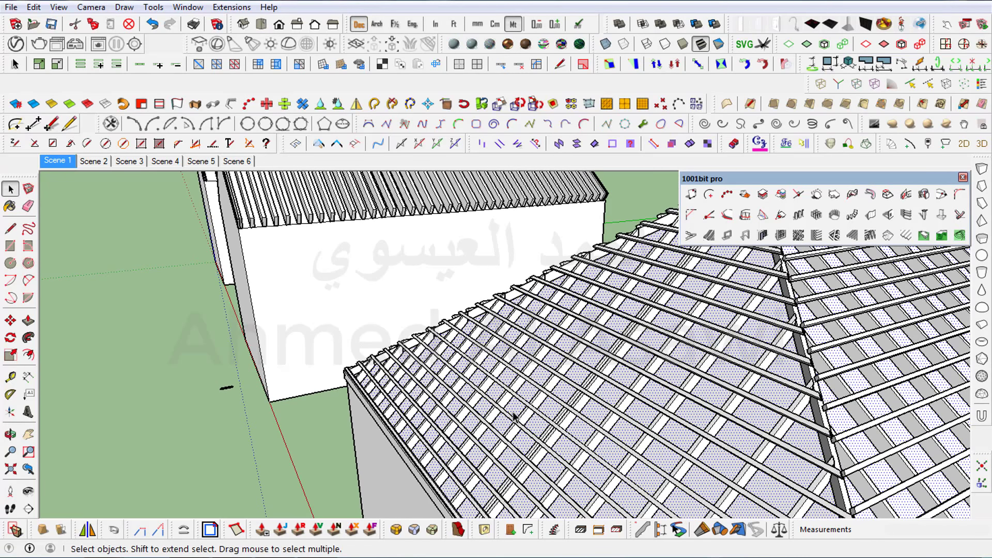
pyautogui.scroll(-1, 719, 412)
pyautogui.scroll(-1, 718, 412)
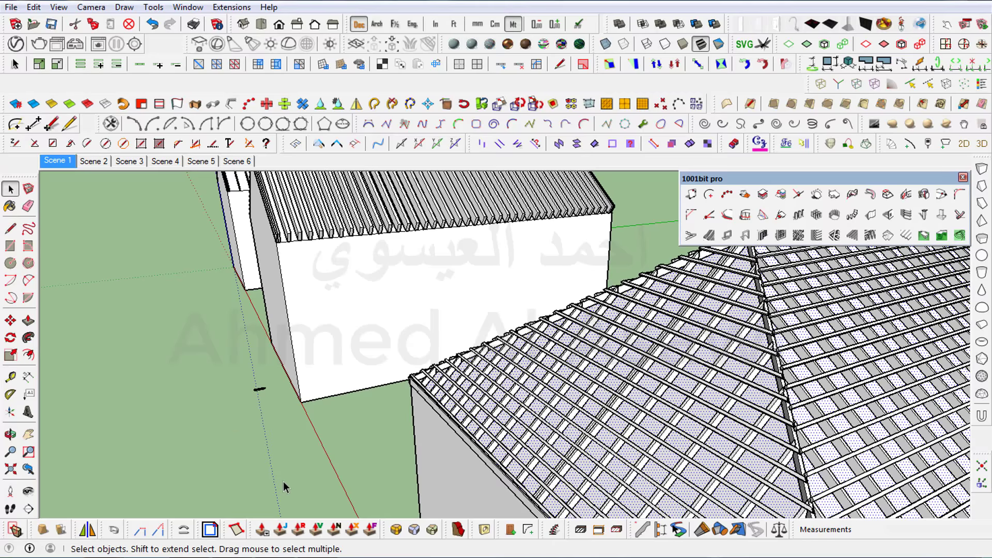
pyautogui.moveTo(284, 487)
pyautogui.mouseDown(button='middle')
pyautogui.moveTo(870, 430)
pyautogui.moveTo(682, 417)
pyautogui.moveTo(576, 432)
pyautogui.moveTo(321, 420)
pyautogui.moveTo(282, 434)
pyautogui.mouseUp(button='middle')
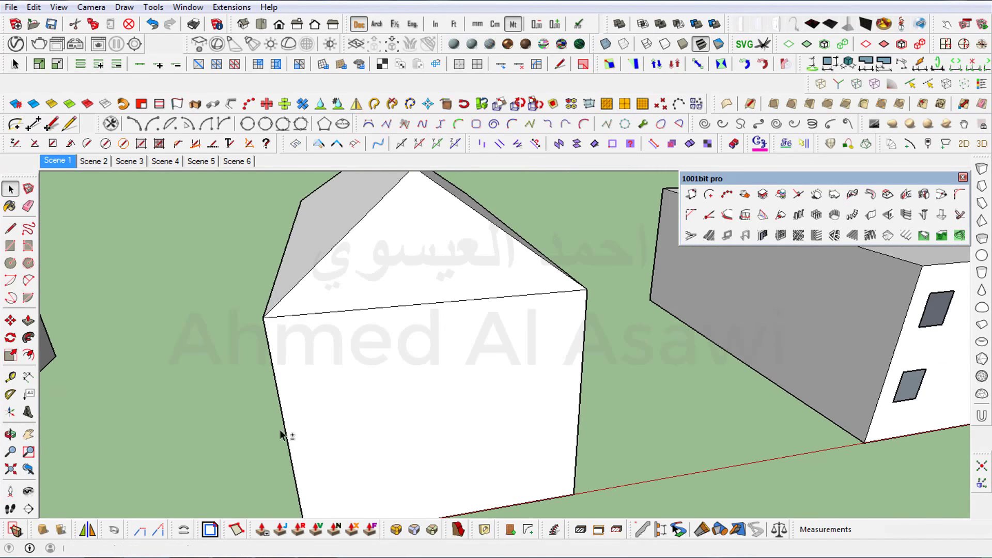
# Generate rafter type 2 rafters and battens on the next gabled house's roof.
pyautogui.moveTo(472, 435); pyautogui.dragTo(449, 481, button='middle')
pyautogui.moveTo(654, 421)
pyautogui.mouseDown(button='middle')
pyautogui.moveTo(598, 456)
pyautogui.moveTo(565, 394)
pyautogui.moveTo(727, 406)
pyautogui.mouseUp(button='middle')
pyautogui.click(614, 373)
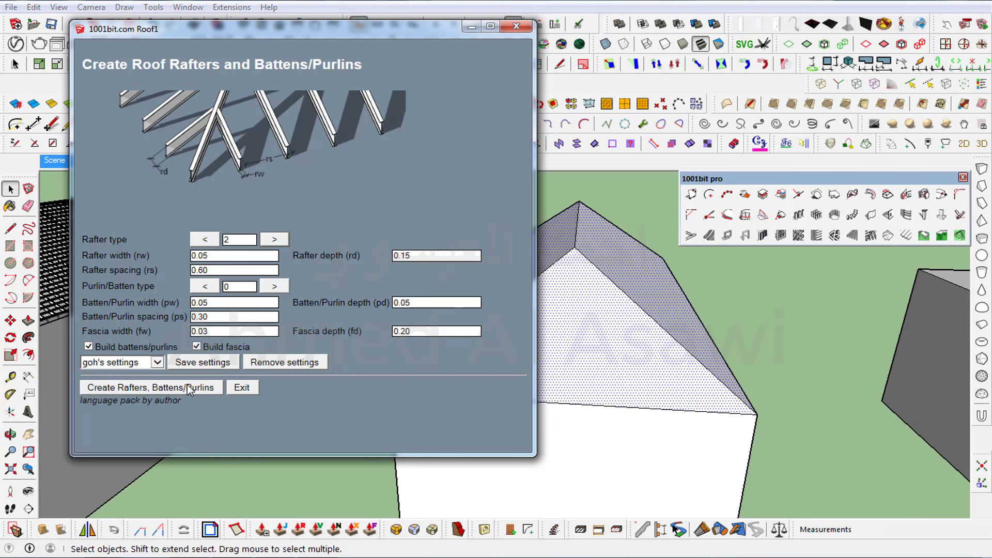
pyautogui.click(189, 389)
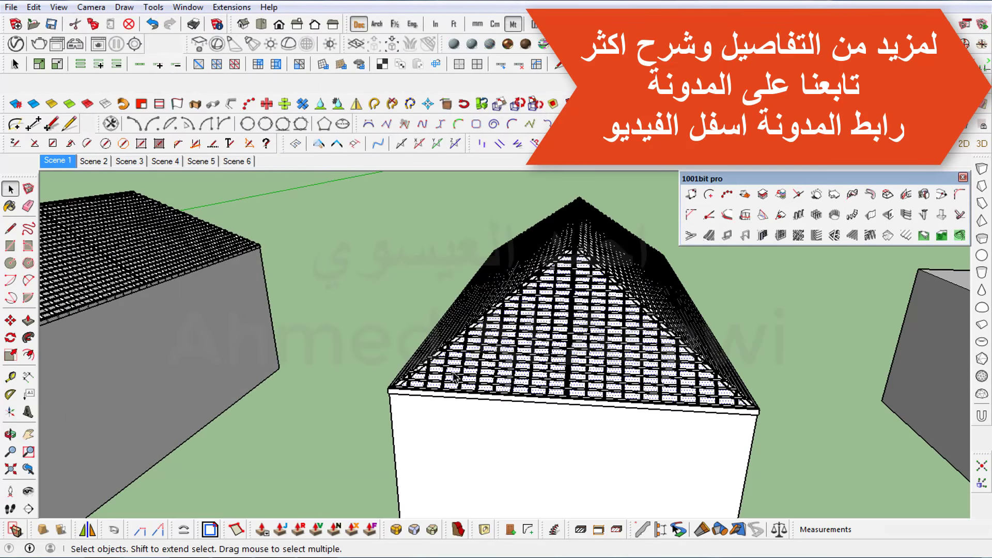
# Zoom and orbit between the two roofed houses to inspect the new framing.
pyautogui.scroll(2, 548, 362)
pyautogui.scroll(2, 537, 364)
pyautogui.scroll(3, 631, 442)
pyautogui.scroll(-5, 631, 442)
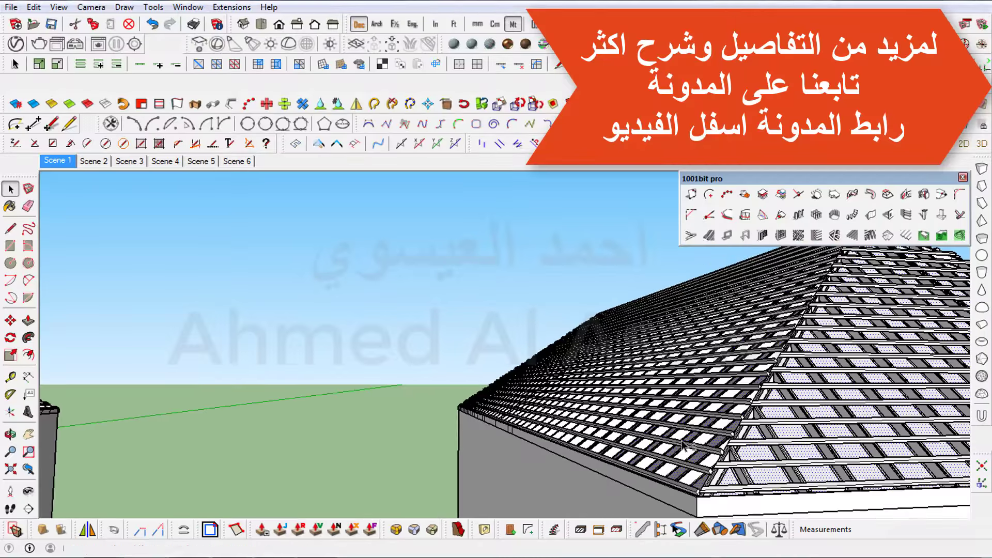
pyautogui.moveTo(288, 449); pyautogui.dragTo(535, 445, button='middle')
pyautogui.scroll(2, 120, 471)
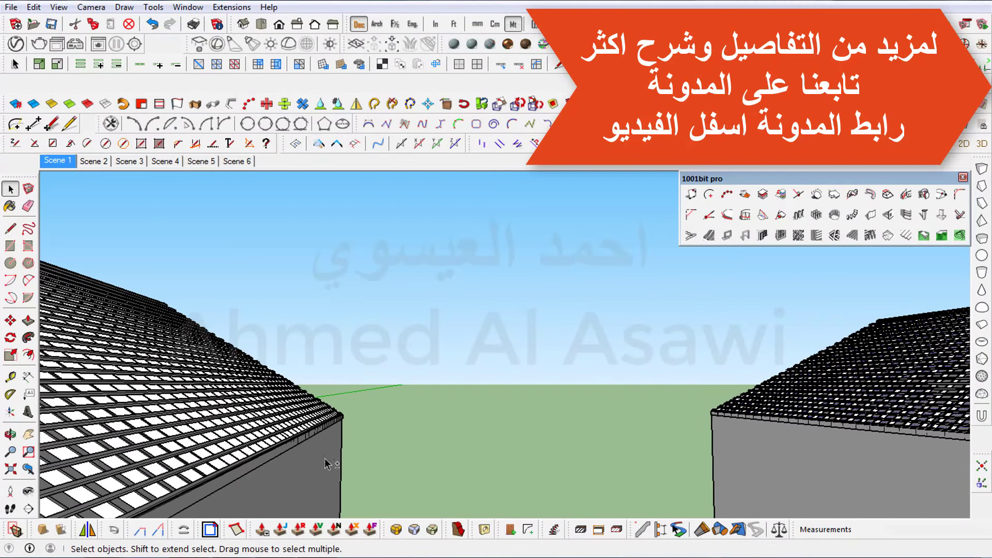
pyautogui.scroll(1, 176, 496)
pyautogui.scroll(1, 155, 509)
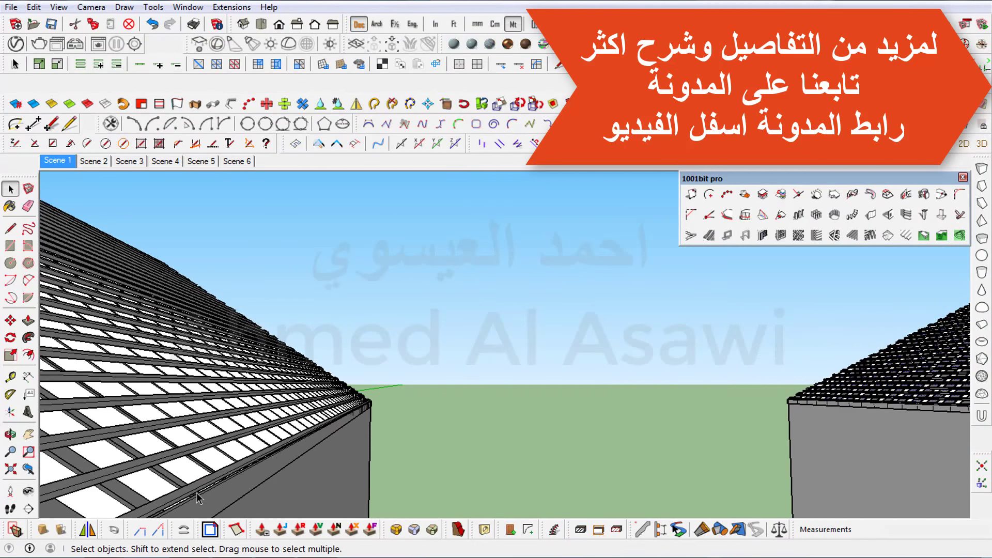
pyautogui.scroll(-2, 362, 486)
pyautogui.scroll(-2, 610, 476)
pyautogui.scroll(-1, 775, 476)
pyautogui.moveTo(881, 472); pyautogui.dragTo(739, 514, button='middle')
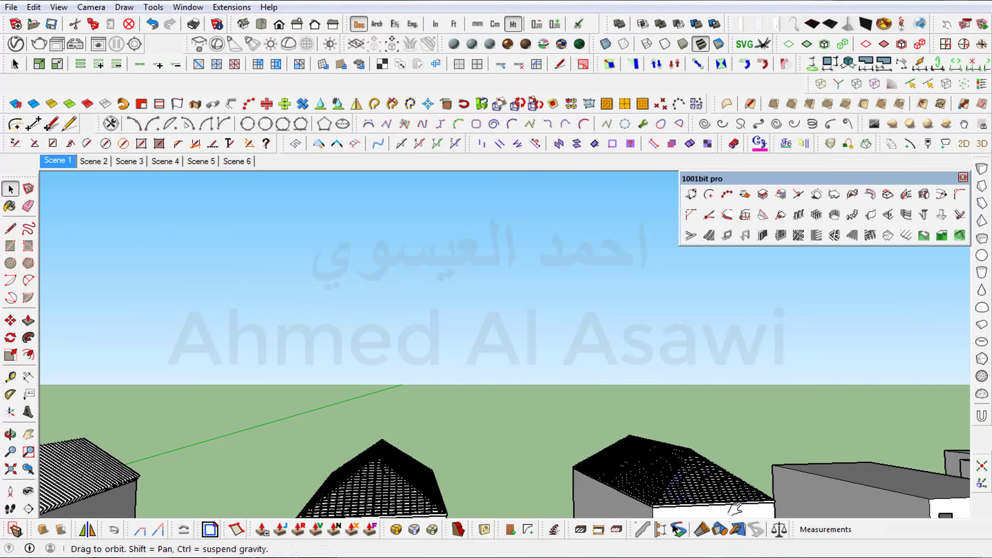
pyautogui.scroll(2, 662, 499)
pyautogui.moveTo(662, 499)
pyautogui.mouseDown(button='middle')
pyautogui.moveTo(662, 517)
pyautogui.moveTo(705, 410)
pyautogui.moveTo(706, 502)
pyautogui.mouseUp(button='middle')
pyautogui.scroll(1, 688, 450)
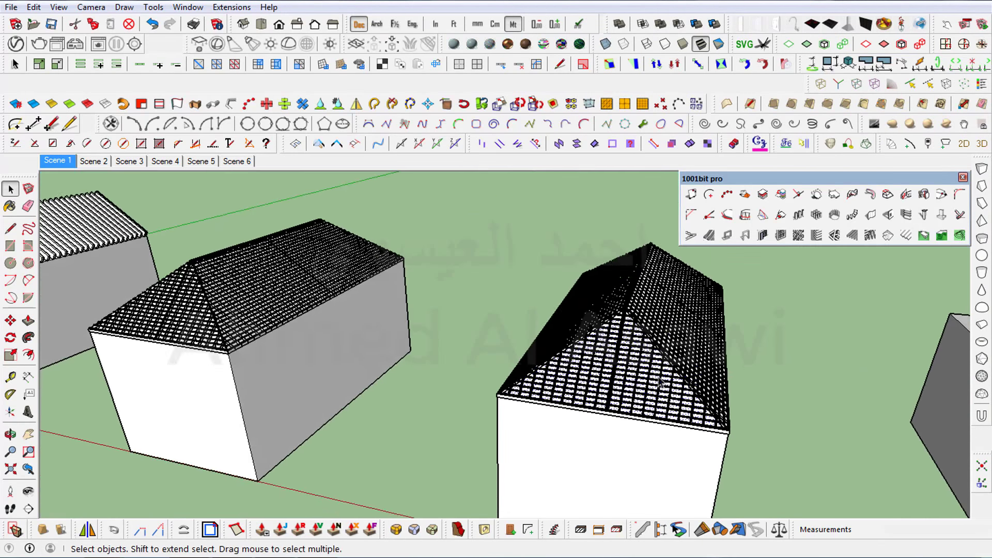
pyautogui.scroll(2, 644, 373)
# Undo the last action and switch to the Scene 2 overview of the house row.
pyautogui.hotkey('ctrl', 'z')
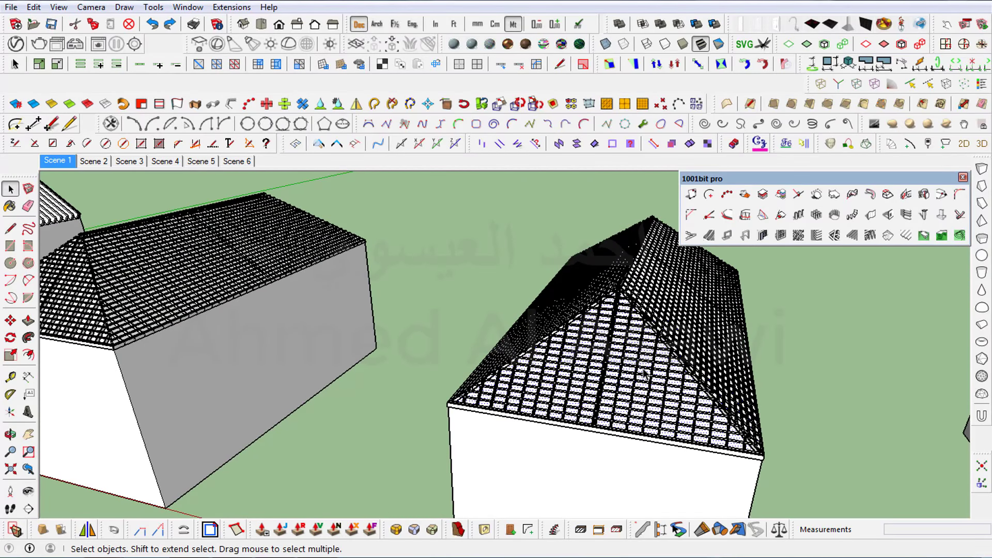
pyautogui.scroll(2, 632, 370)
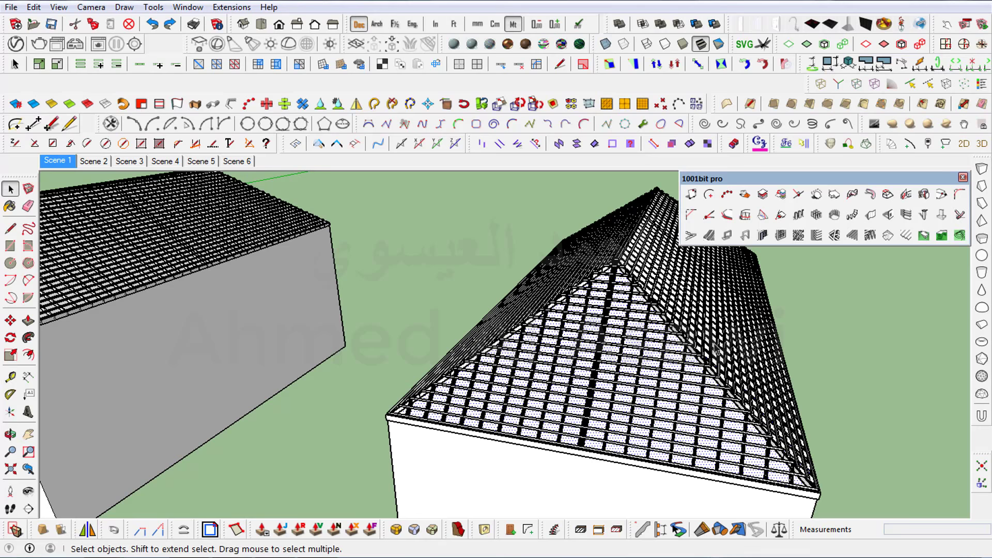
pyautogui.click(97, 161)
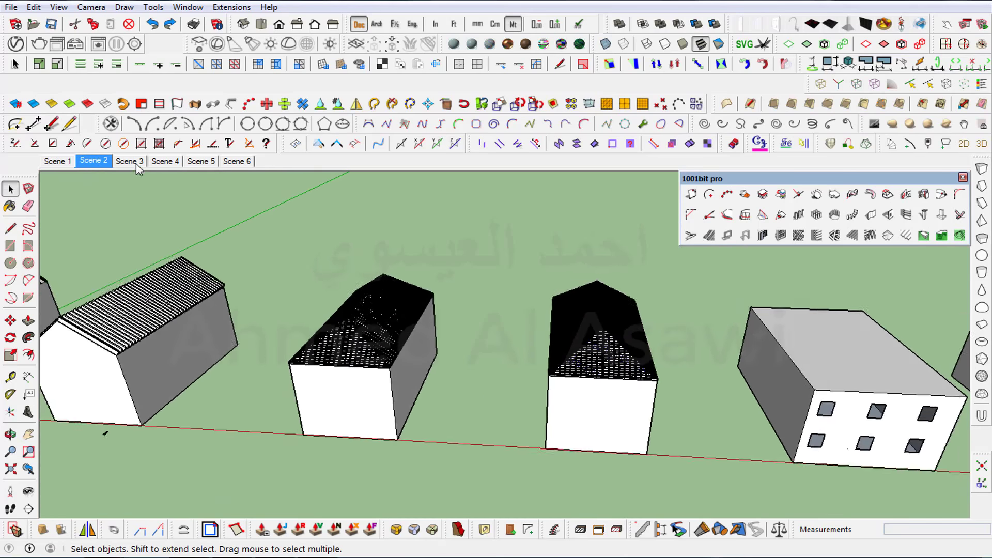
# Go to Scene 3 and open 1001bit Create Hip Roof for the middle building's flat top face.
pyautogui.click(135, 162)
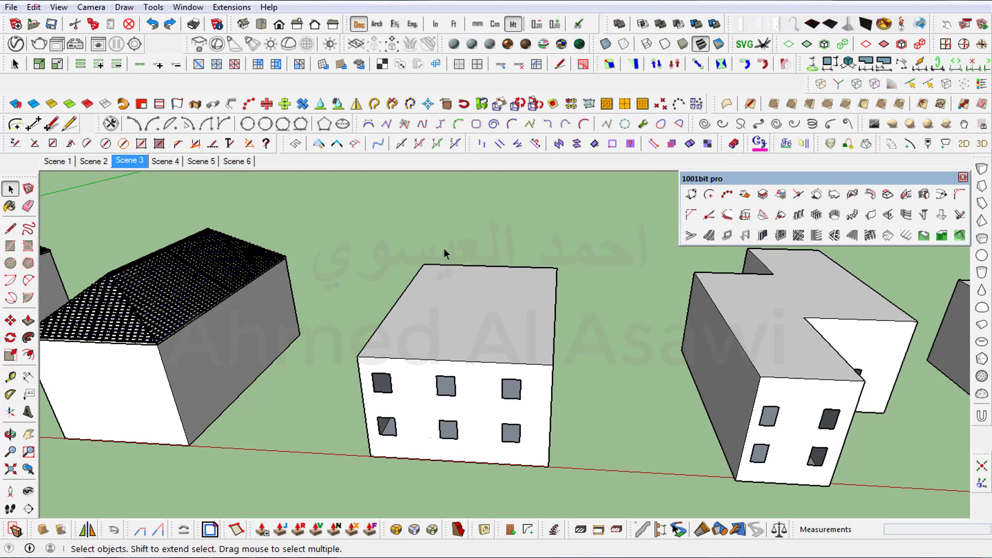
pyautogui.click(492, 315)
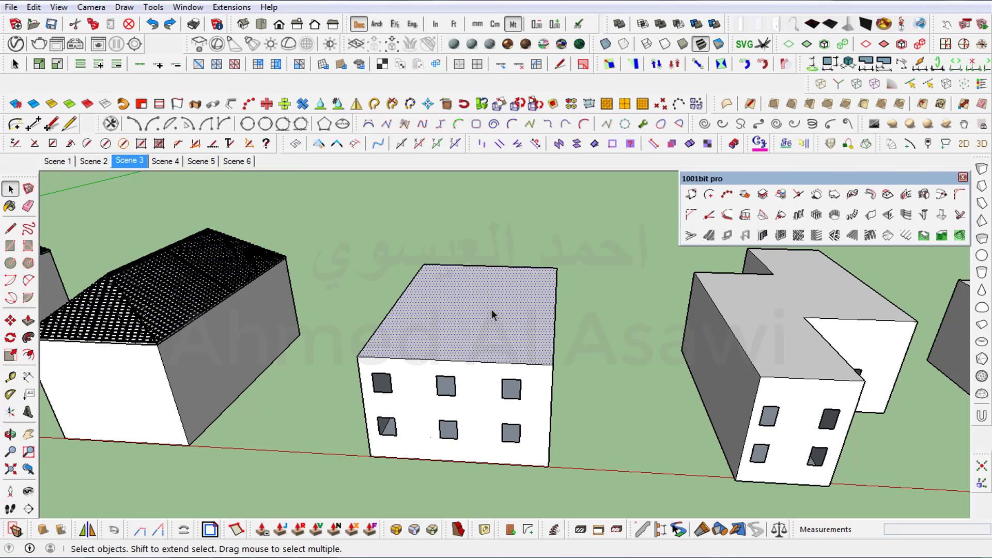
pyautogui.click(888, 236)
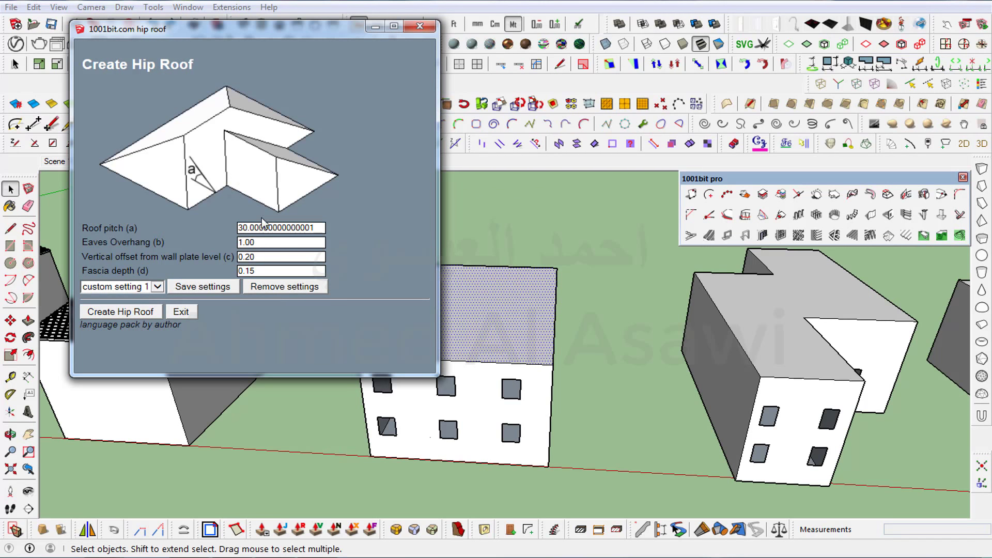
# In Create Hip Roof, enter vertical offset .50 and fascia depth .20, leaving 30° pitch and 1.00 overhang.
pyautogui.click(267, 245)
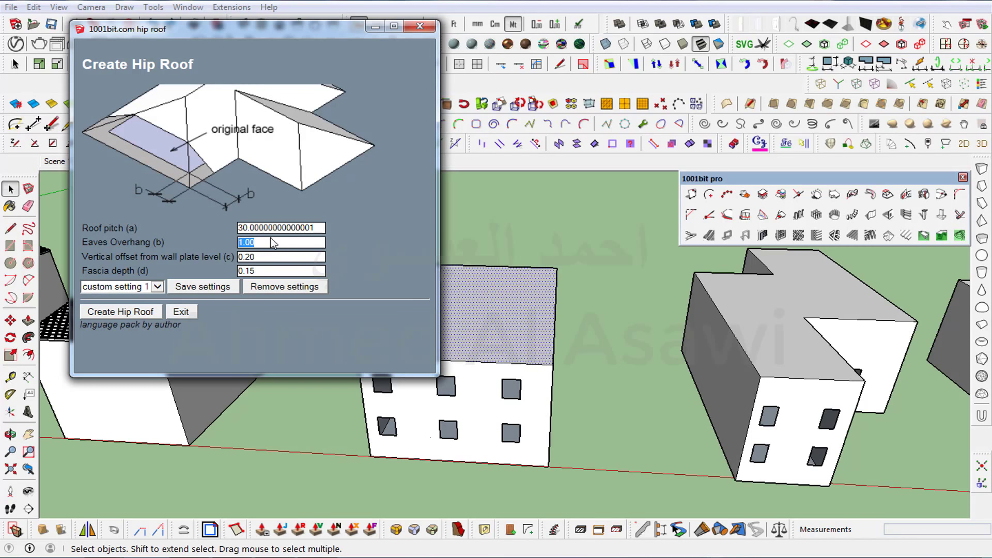
pyautogui.click(272, 227)
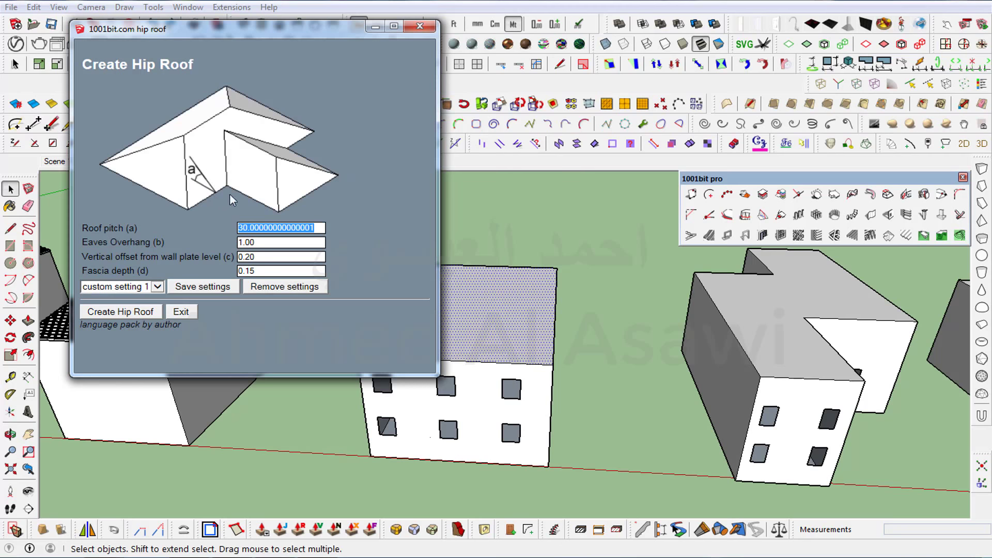
pyautogui.click(262, 242)
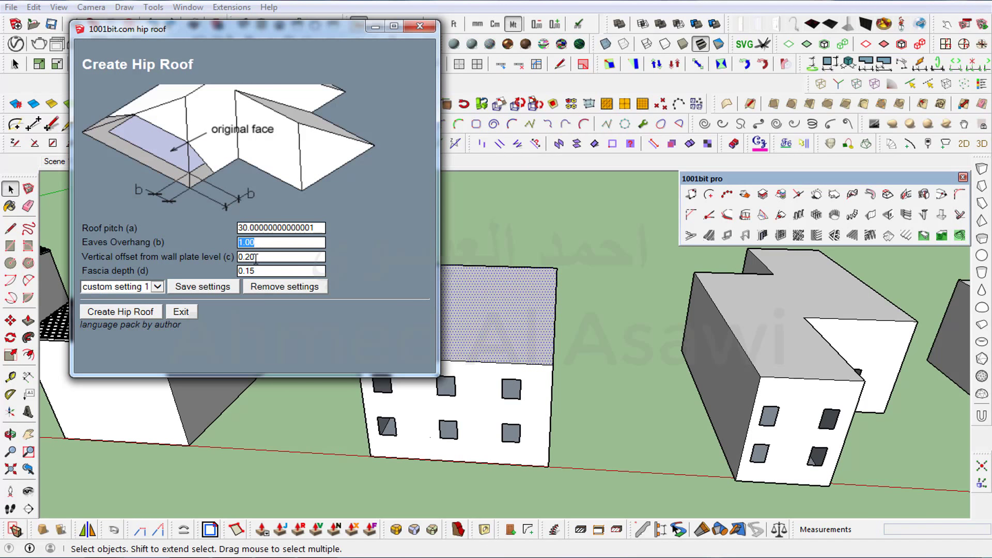
pyautogui.press('Tab')
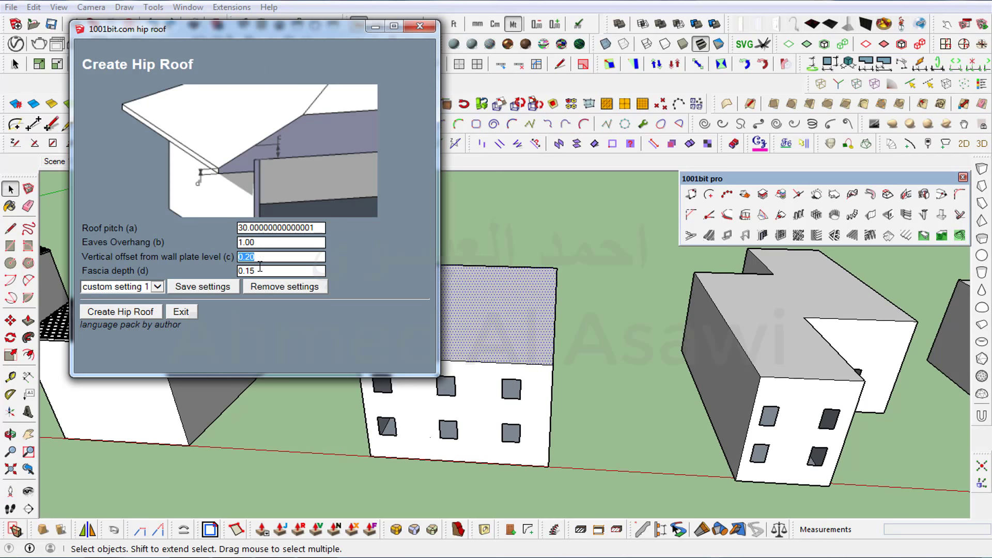
pyautogui.press('Tab')
pyautogui.click(257, 272)
pyautogui.doubleClick(257, 255)
pyautogui.write('.50')
pyautogui.doubleClick(264, 273)
pyautogui.write('.')
# Build the hip roof on the middle house and view it from a low corner.
pyautogui.click(124, 317)
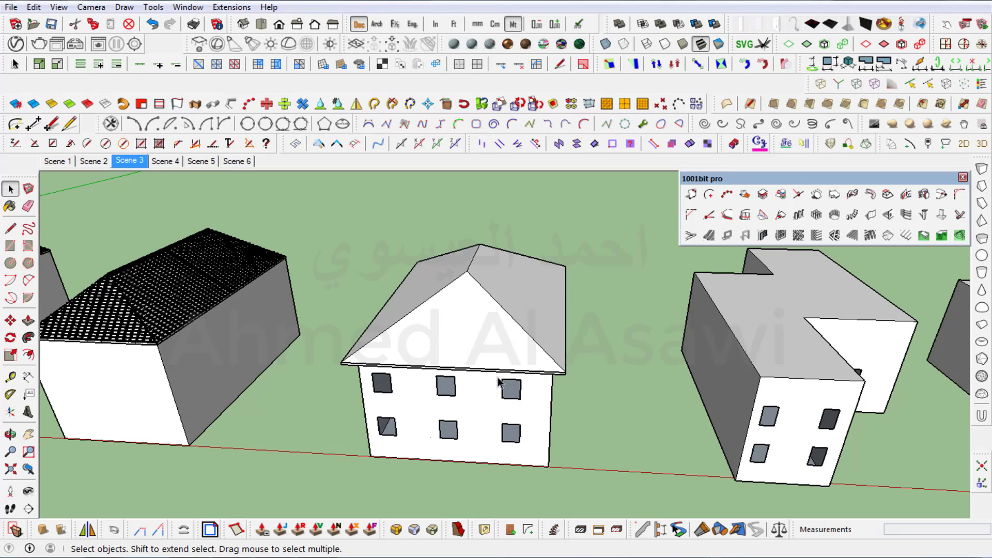
pyautogui.scroll(3, 506, 411)
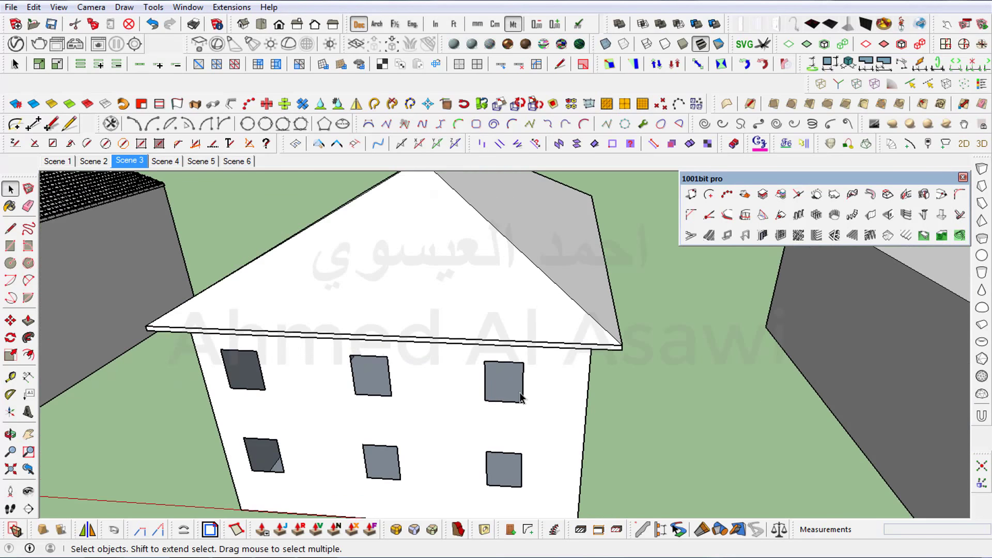
pyautogui.scroll(1, 540, 382)
pyautogui.moveTo(539, 382); pyautogui.dragTo(443, 270, button='middle')
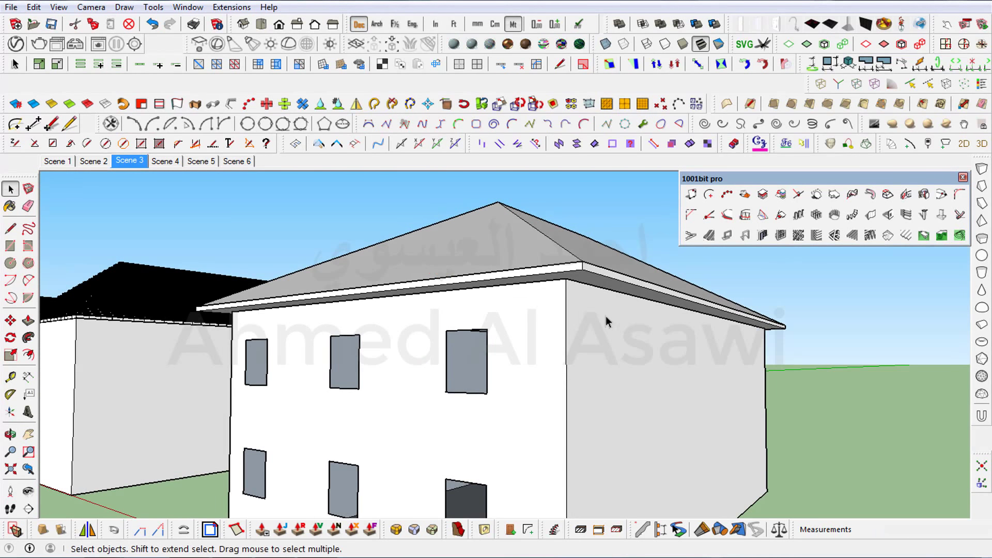
pyautogui.moveTo(609, 321)
pyautogui.mouseDown(button='middle')
pyautogui.moveTo(487, 287)
pyautogui.moveTo(551, 375)
pyautogui.mouseUp(button='middle')
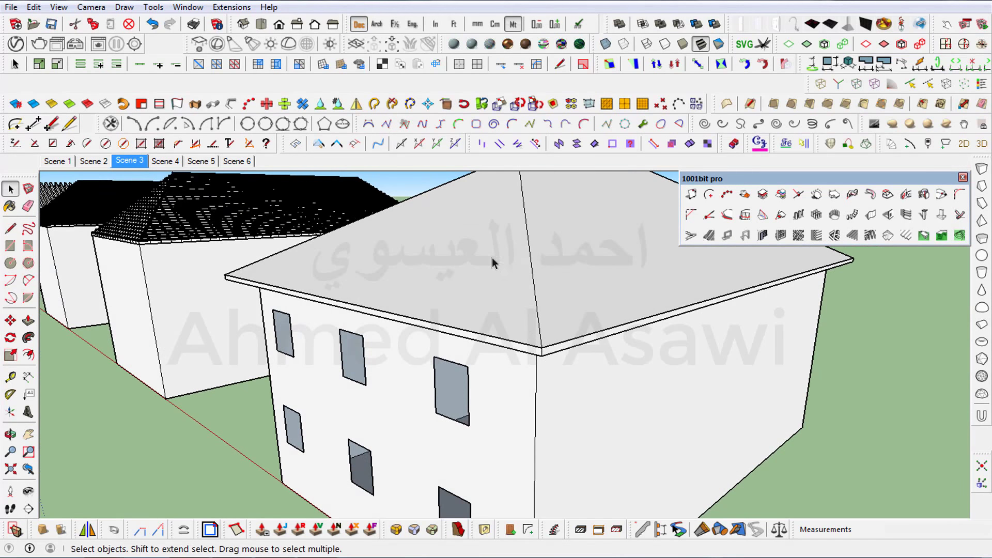
# Orbit along the side and windowed walls, then look down over the new roof.
pyautogui.moveTo(501, 392); pyautogui.dragTo(399, 332, button='middle')
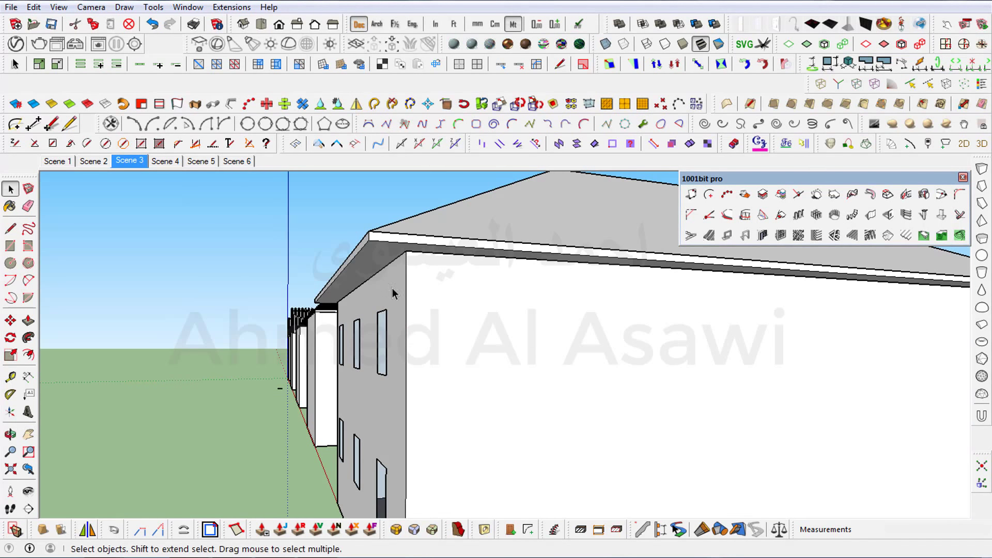
pyautogui.scroll(2, 391, 282)
pyautogui.moveTo(390, 282)
pyautogui.mouseDown(button='middle')
pyautogui.moveTo(581, 234)
pyautogui.moveTo(561, 340)
pyautogui.moveTo(580, 317)
pyautogui.mouseUp(button='middle')
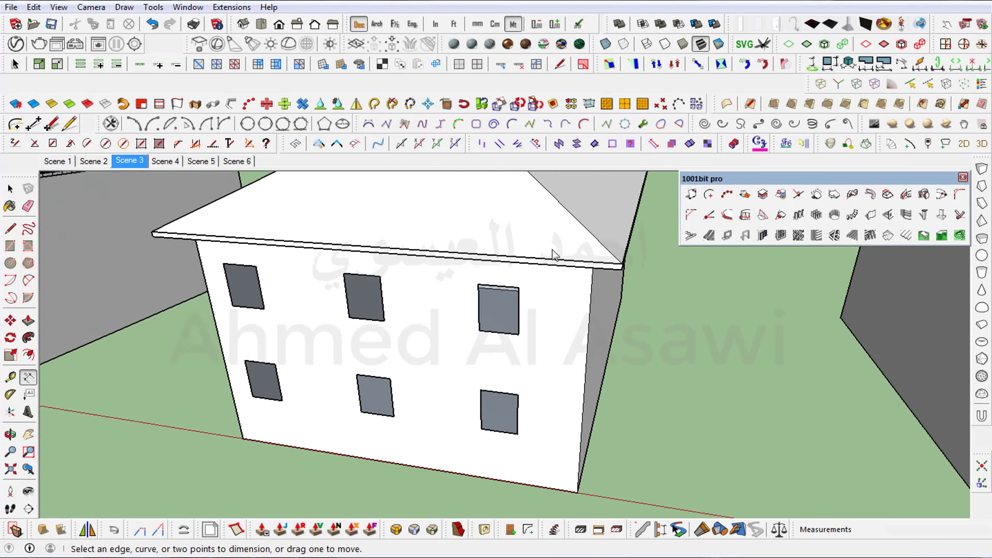
pyautogui.scroll(-3, 554, 254)
pyautogui.scroll(-2, 558, 259)
pyautogui.moveTo(571, 283); pyautogui.dragTo(516, 281, button='middle')
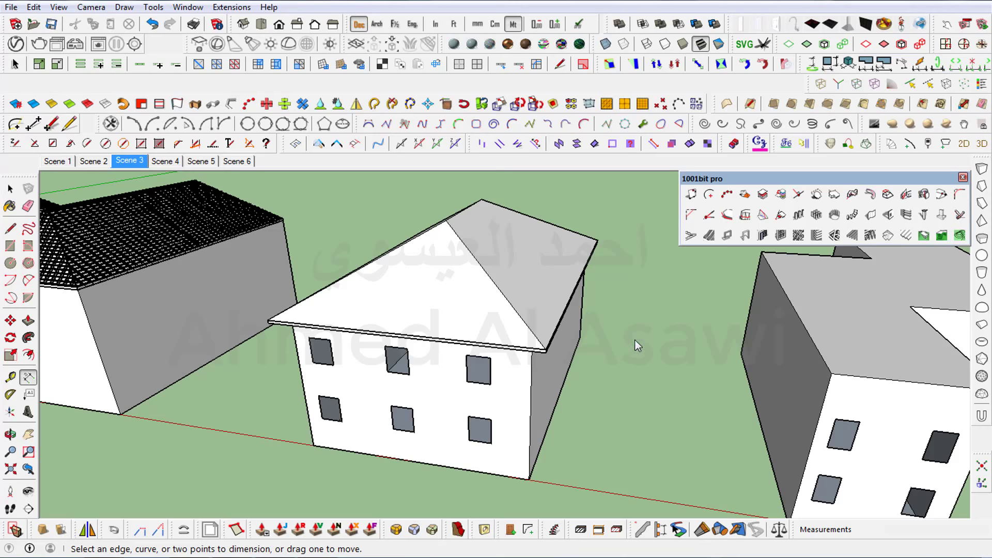
pyautogui.moveTo(626, 324); pyautogui.dragTo(620, 311, button='middle')
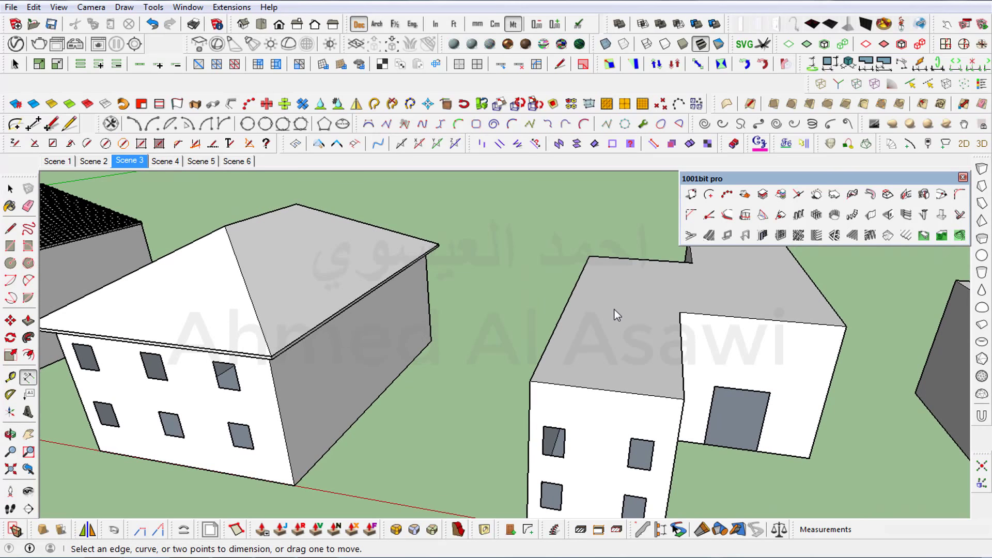
pyautogui.scroll(-3, 464, 284)
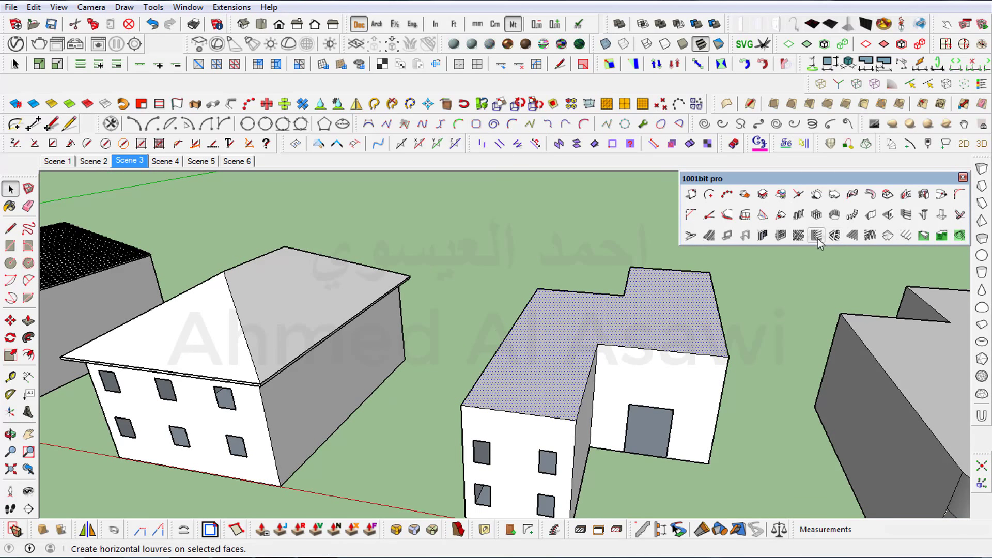
# Open Create Hip Roof for the L-shaped top and set roof pitch 40, eaves overhang 3.
pyautogui.click(889, 235)
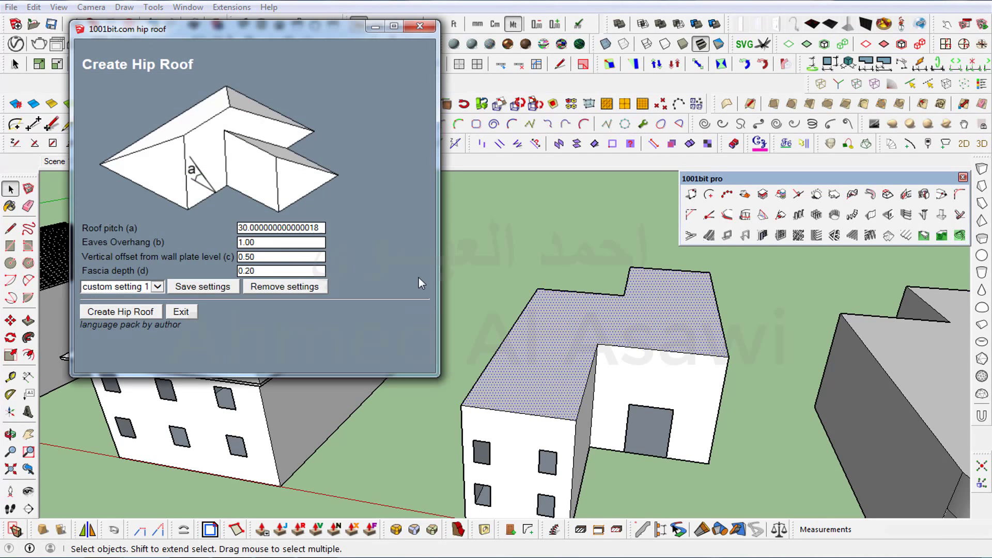
pyautogui.doubleClick(258, 230)
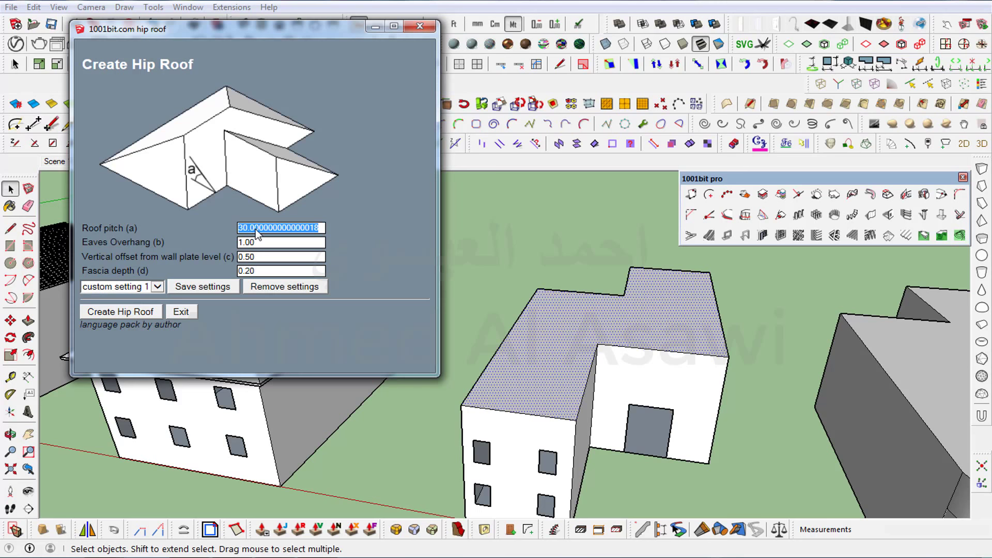
pyautogui.write('40')
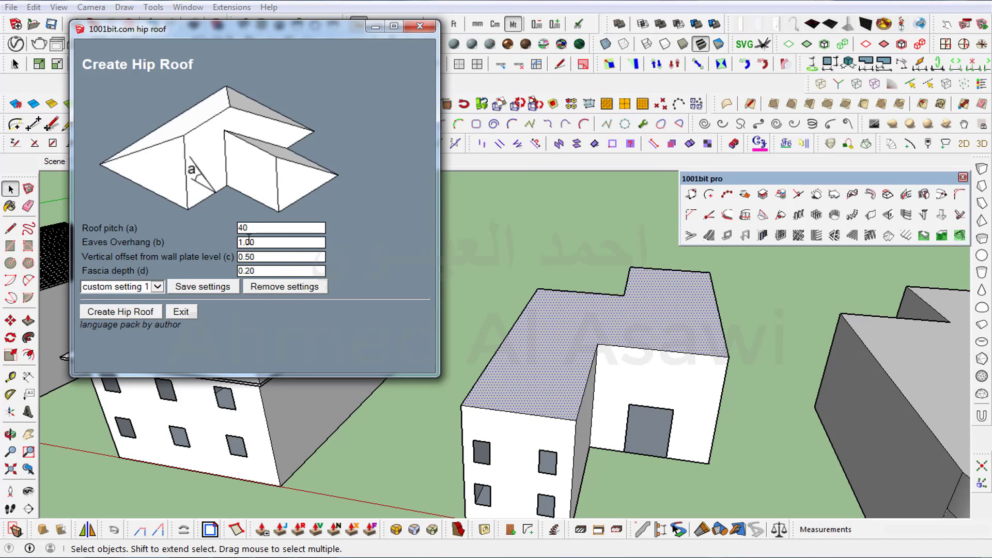
pyautogui.doubleClick(249, 243)
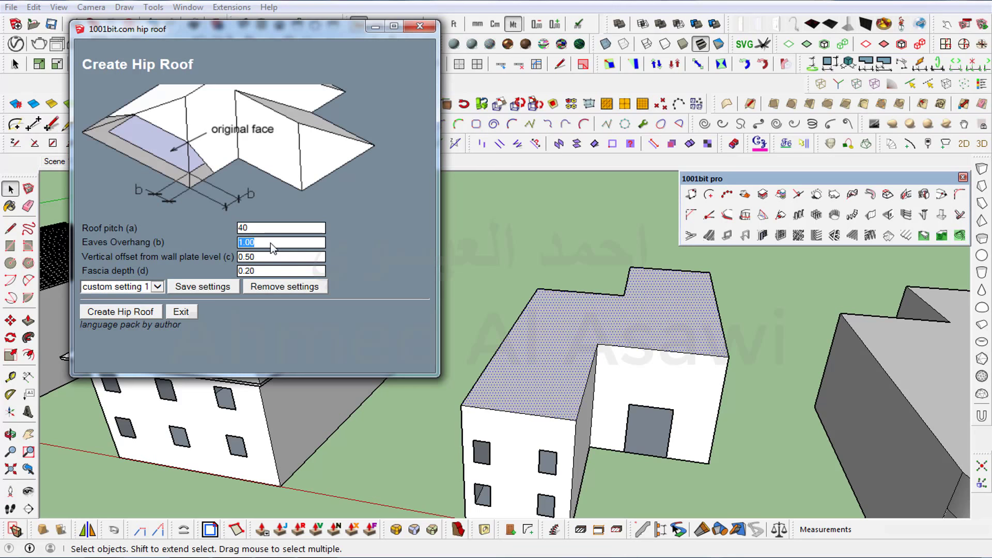
pyautogui.write('3')
# Build the 40-pitch hip roof on the L-shaped building and view it at eye level.
pyautogui.click(118, 312)
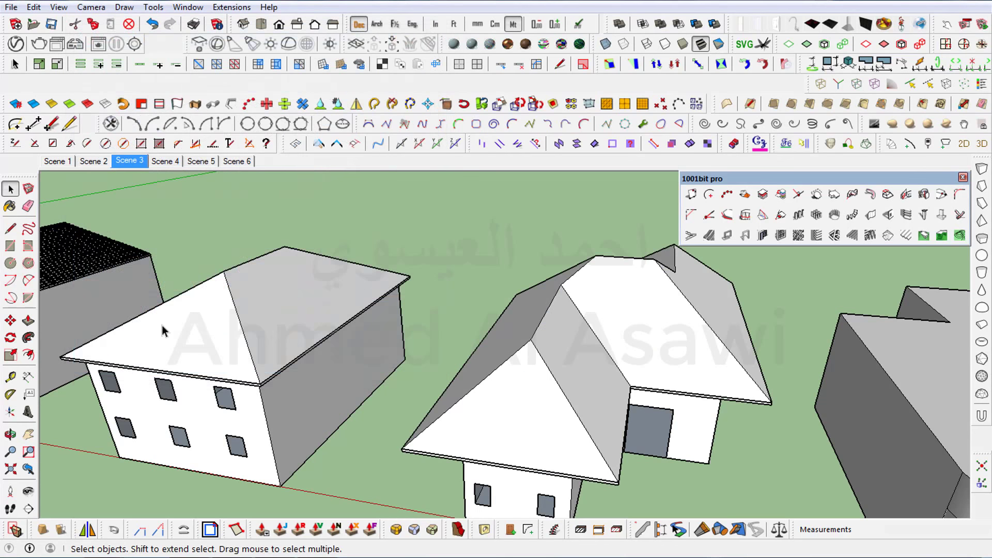
pyautogui.press('o')
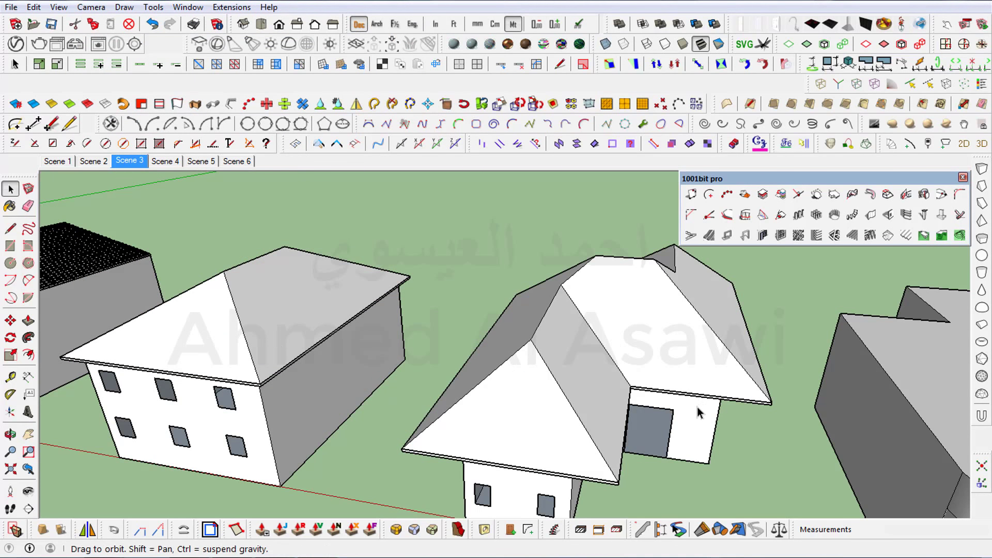
pyautogui.moveTo(700, 410); pyautogui.dragTo(646, 308)
pyautogui.press('space')
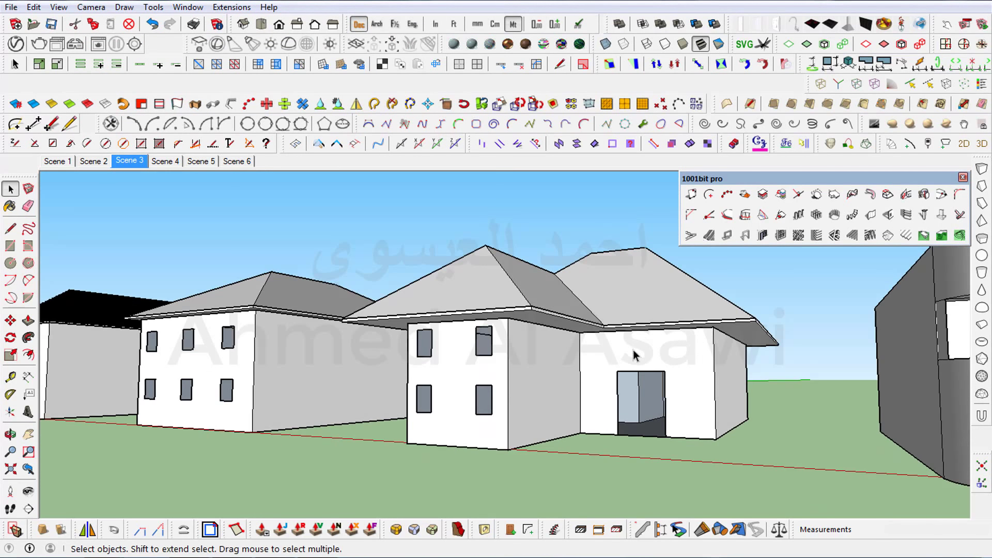
pyautogui.moveTo(636, 351)
pyautogui.mouseDown(button='middle')
pyautogui.moveTo(599, 323)
pyautogui.moveTo(618, 495)
pyautogui.mouseUp(button='middle')
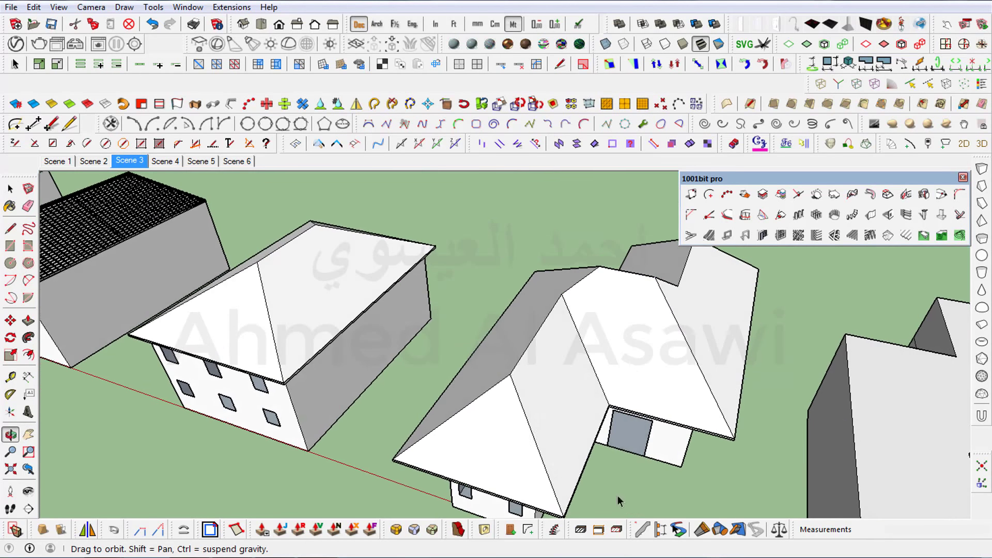
pyautogui.scroll(2, 640, 267)
pyautogui.scroll(2, 678, 305)
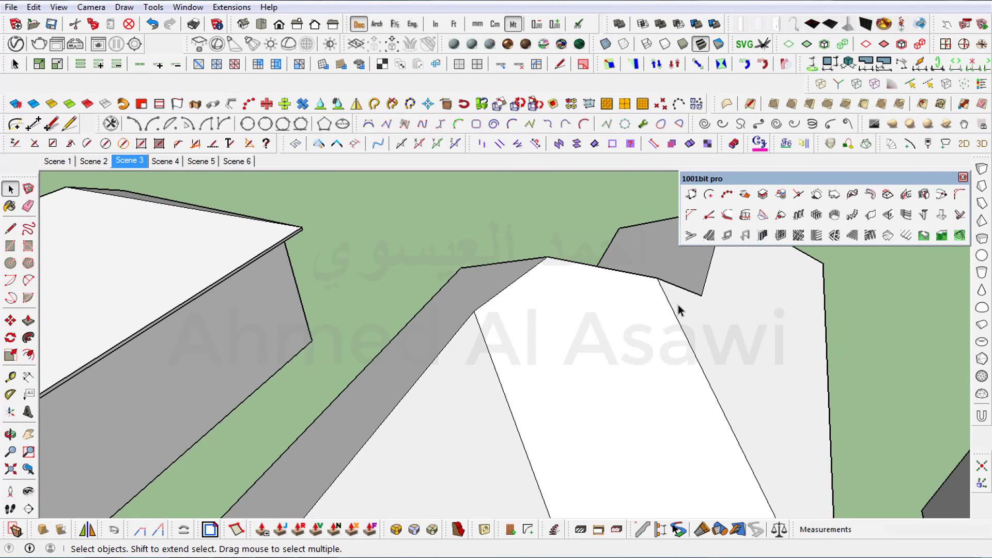
# Orbit and pan around the new roof to inspect its ridges, valleys and faces.
pyautogui.moveTo(680, 306)
pyautogui.mouseDown(button='middle')
pyautogui.moveTo(615, 332)
pyautogui.moveTo(676, 373)
pyautogui.moveTo(507, 367)
pyautogui.mouseUp(button='middle')
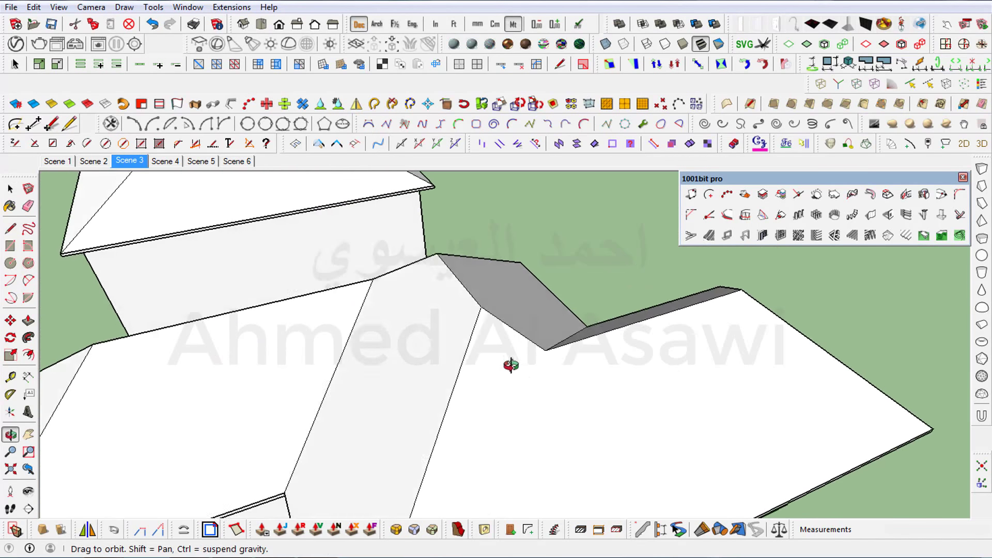
pyautogui.moveTo(421, 414); pyautogui.dragTo(507, 393, button='middle')
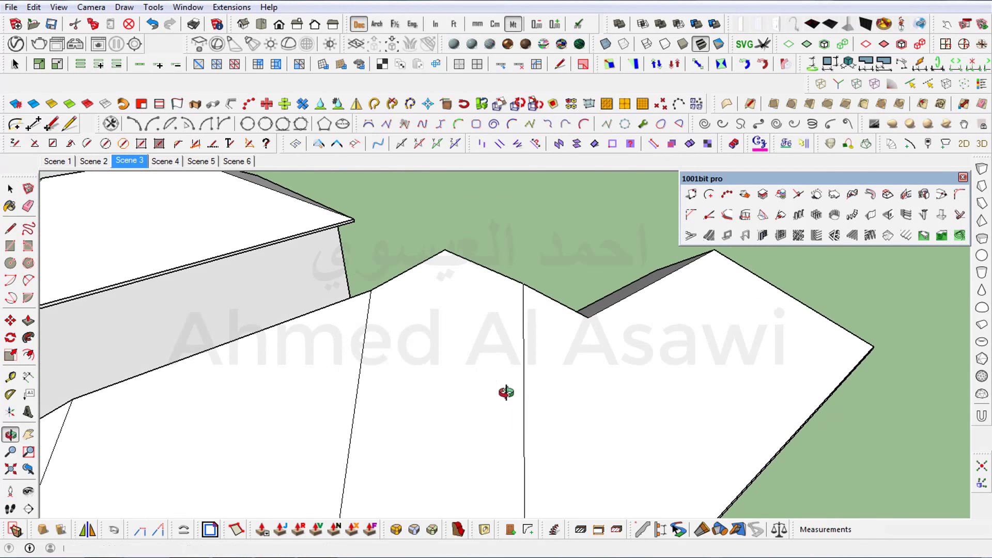
pyautogui.moveTo(408, 439)
pyautogui.mouseDown(button='middle')
pyautogui.moveTo(457, 416)
pyautogui.moveTo(525, 359)
pyautogui.mouseUp(button='middle')
pyautogui.moveTo(375, 406); pyautogui.dragTo(512, 426, button='middle')
pyautogui.scroll(-3, 520, 320)
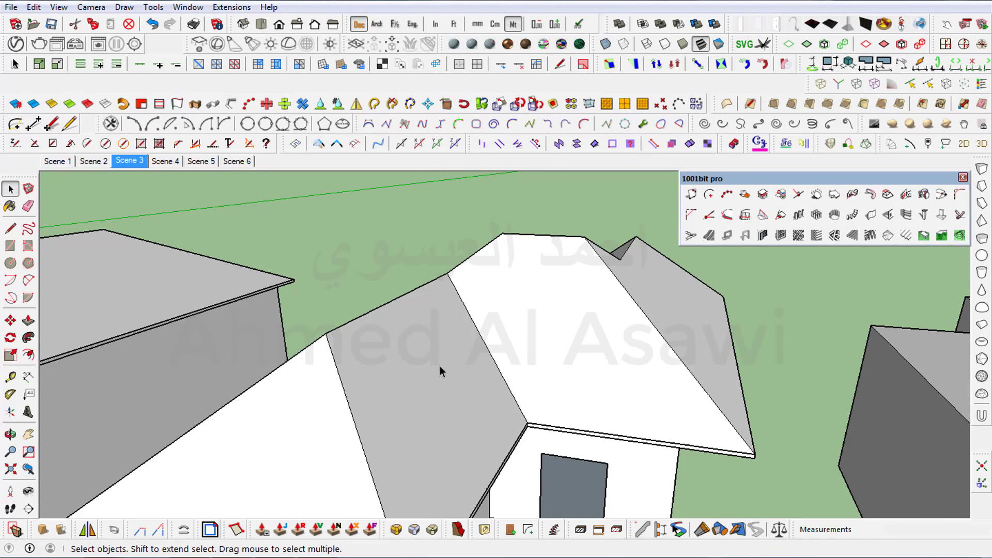
pyautogui.moveTo(362, 367); pyautogui.dragTo(534, 390, button='middle')
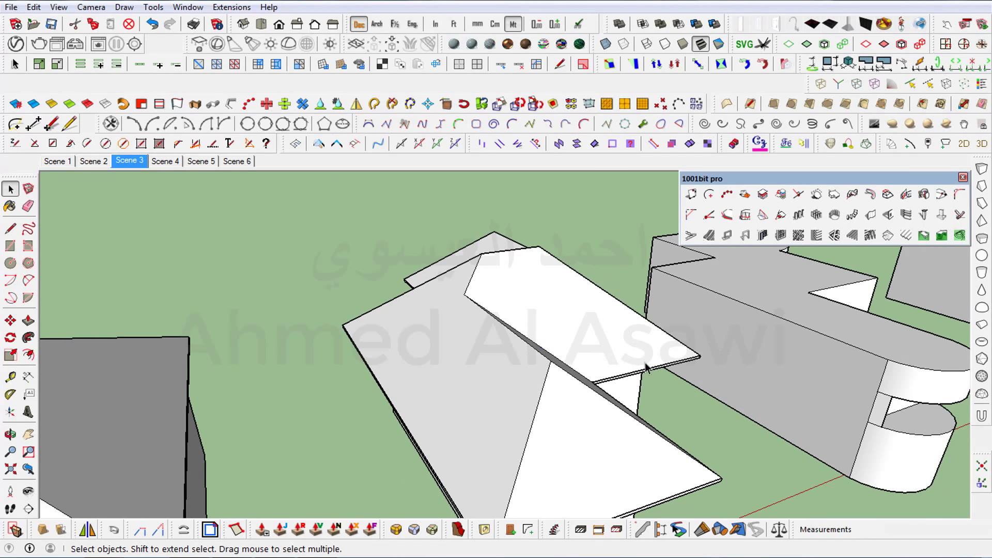
pyautogui.moveTo(645, 363)
pyautogui.mouseDown(button='middle')
pyautogui.moveTo(552, 362)
pyautogui.moveTo(474, 346)
pyautogui.moveTo(558, 327)
pyautogui.moveTo(488, 332)
pyautogui.moveTo(708, 310)
pyautogui.mouseUp(button='middle')
pyautogui.moveTo(565, 311)
pyautogui.mouseDown(button='middle')
pyautogui.moveTo(526, 310)
pyautogui.moveTo(583, 303)
pyautogui.moveTo(517, 319)
pyautogui.moveTo(480, 289)
pyautogui.moveTo(482, 266)
pyautogui.moveTo(454, 343)
pyautogui.moveTo(459, 427)
pyautogui.moveTo(525, 377)
pyautogui.moveTo(516, 389)
pyautogui.moveTo(567, 398)
pyautogui.moveTo(565, 368)
pyautogui.mouseUp(button='middle')
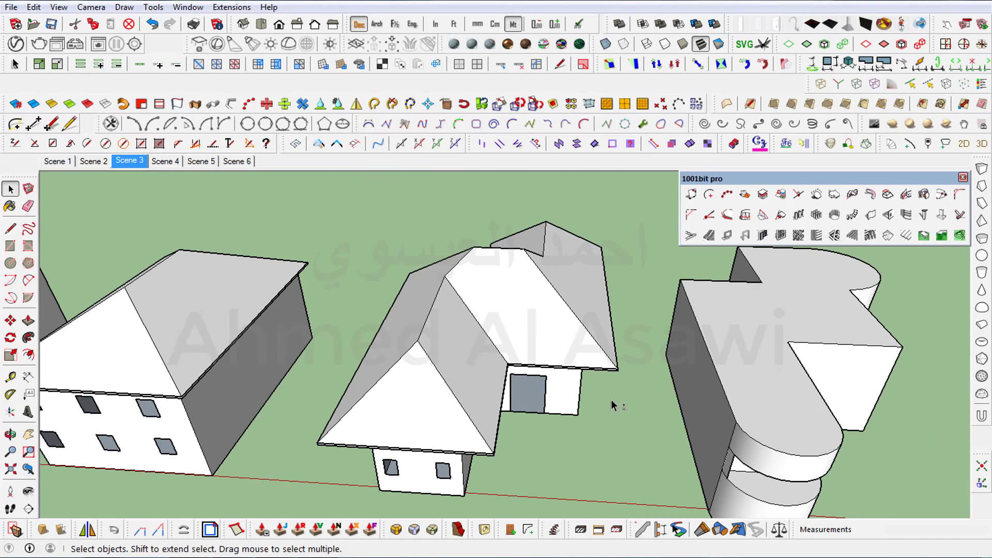
pyautogui.moveTo(612, 405)
pyautogui.keyDown('shift'); pyautogui.mouseDown(button='middle')
pyautogui.moveTo(514, 383)
pyautogui.moveTo(393, 378)
pyautogui.moveTo(527, 357)
pyautogui.mouseUp(button='middle'); pyautogui.keyUp('shift')
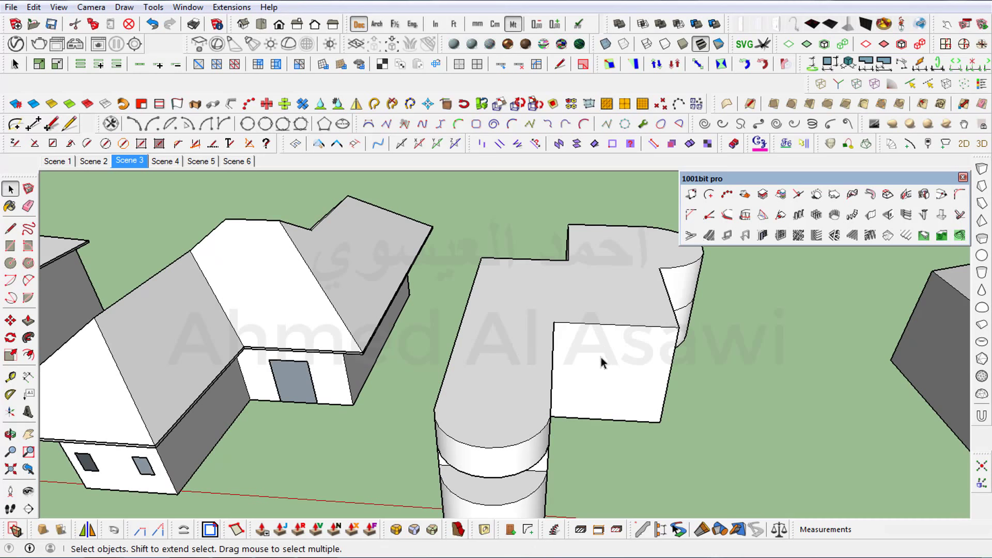
# Set up Create Hip Roof for the rounded-end building: pitch 30, overhang 2, offset 0.50, fascia 0.20.
pyautogui.moveTo(452, 414); pyautogui.dragTo(492, 418, button='middle')
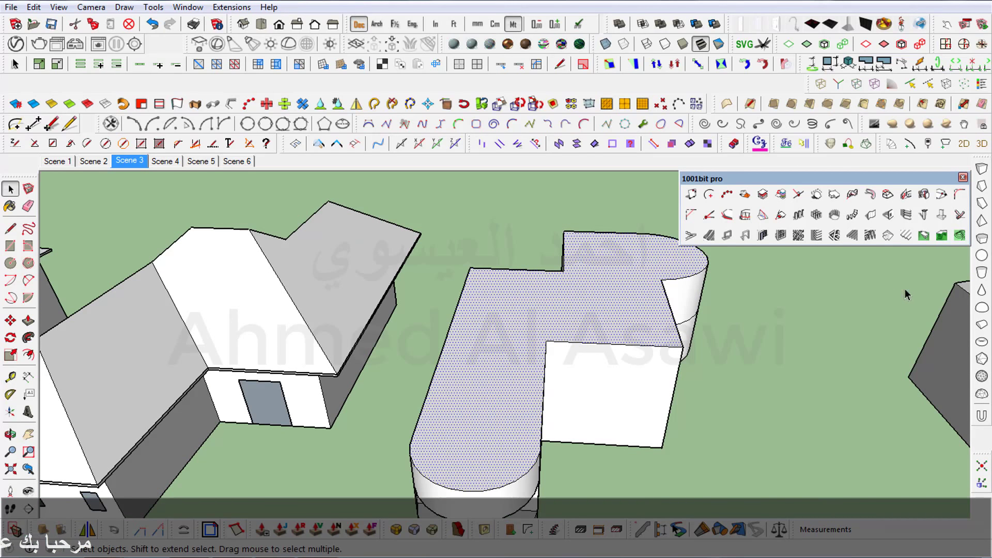
pyautogui.click(888, 235)
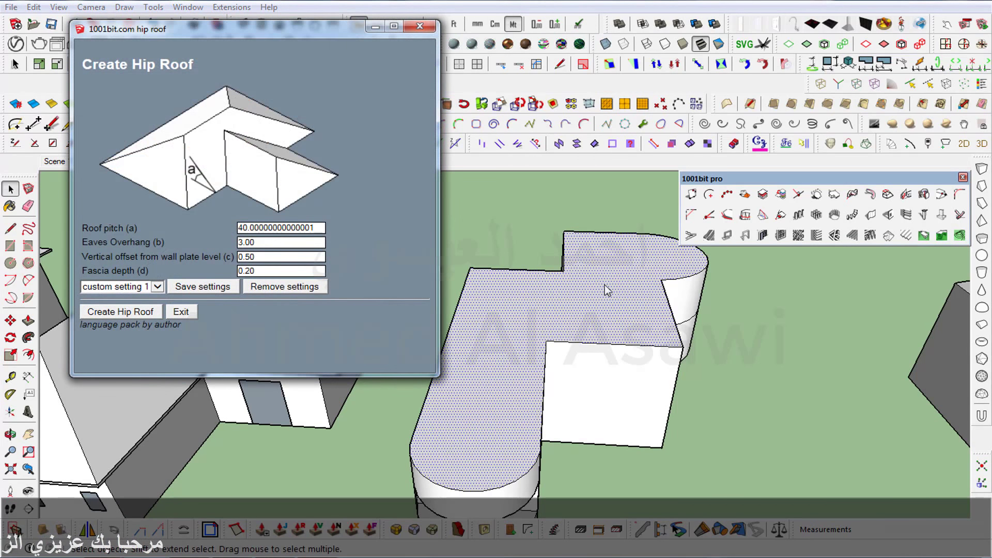
pyautogui.doubleClick(260, 228)
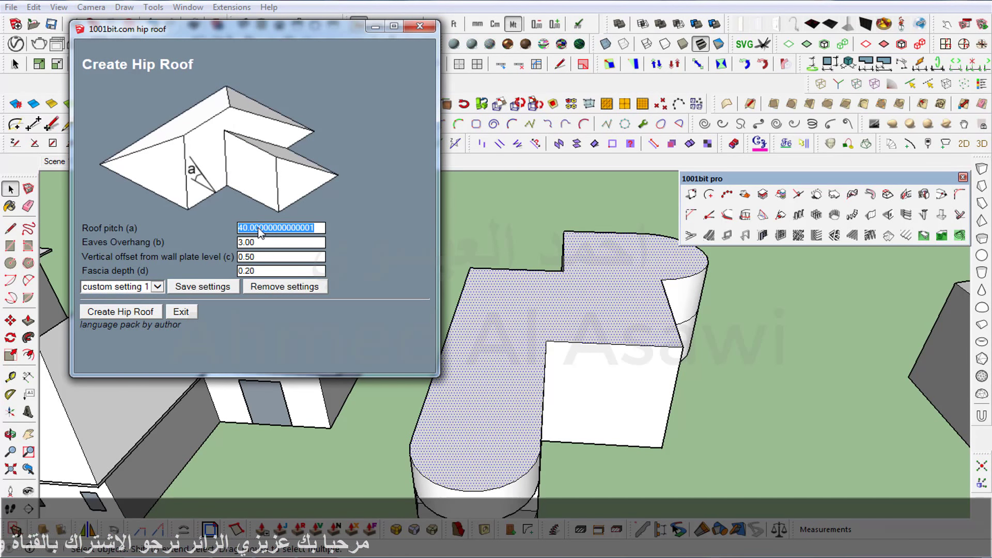
pyautogui.write('30')
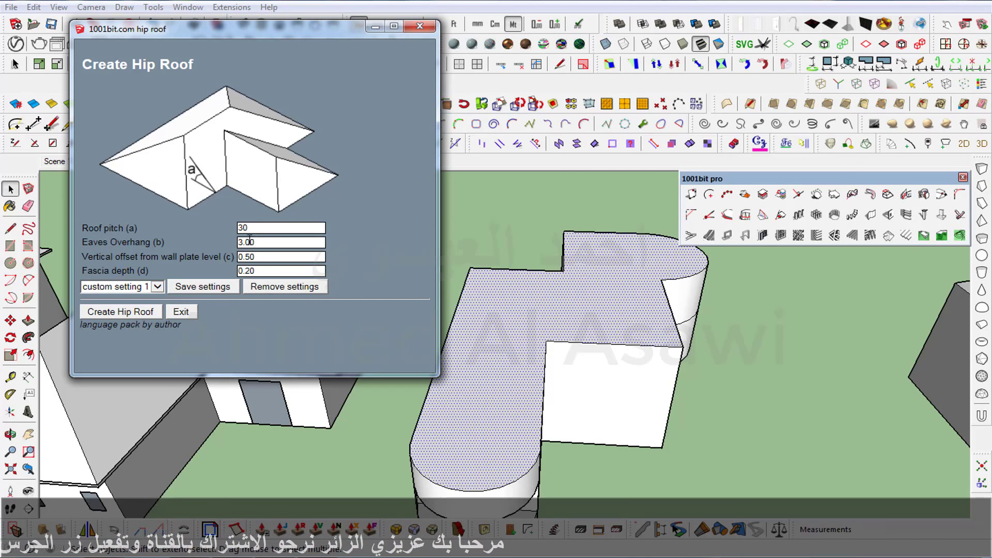
pyautogui.doubleClick(250, 243)
pyautogui.write('2')
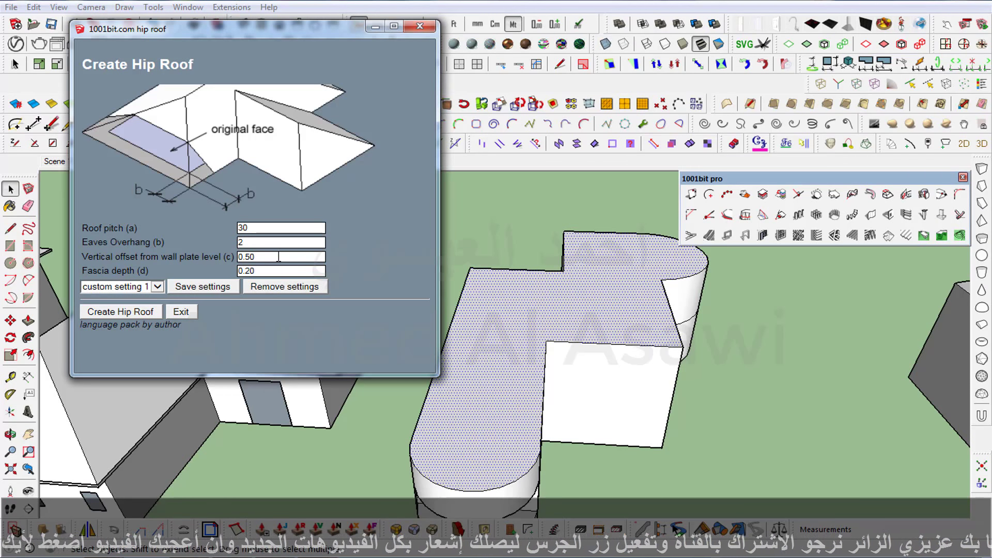
pyautogui.doubleClick(279, 257)
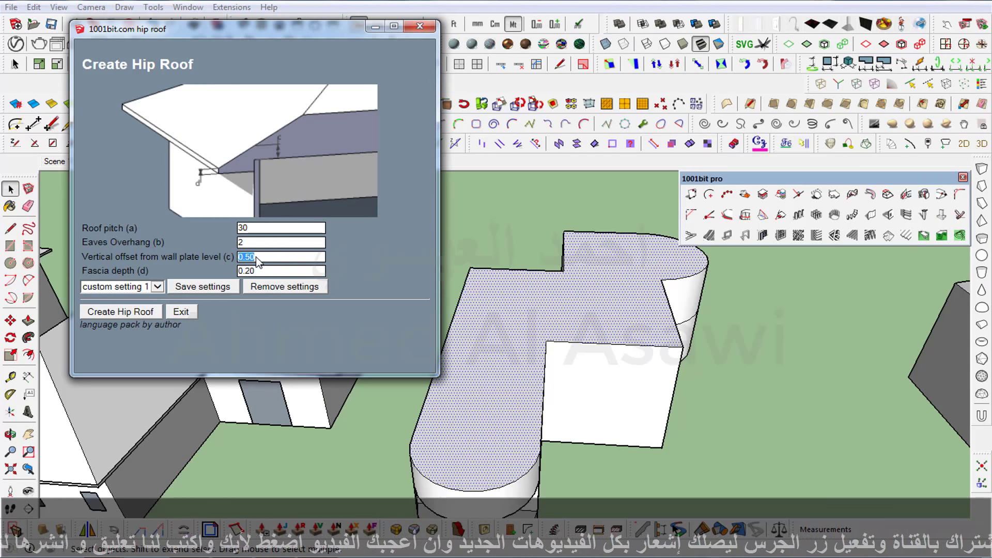
pyautogui.doubleClick(257, 271)
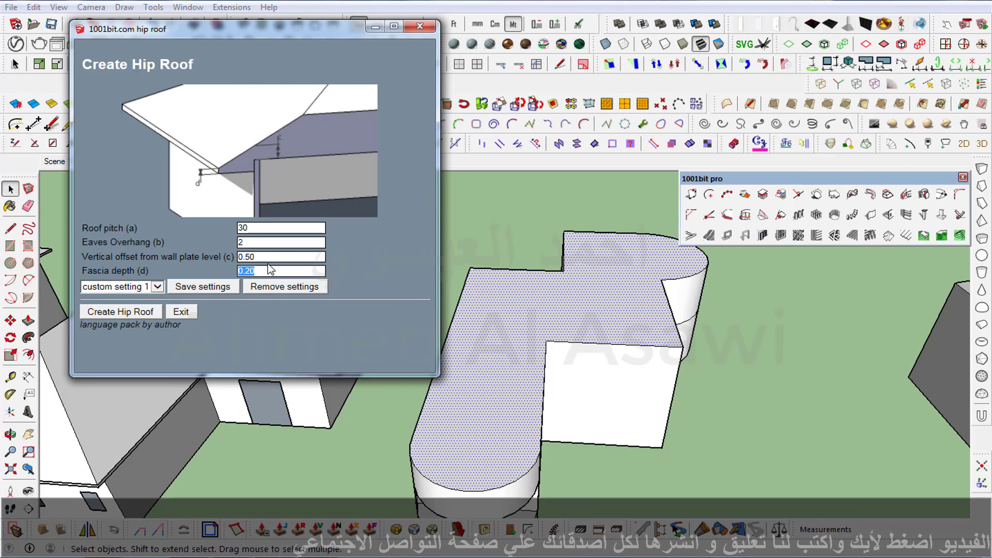
# Generate the hip roof with conical ends on the rounded-end building and view it from the side.
pyautogui.click(113, 312)
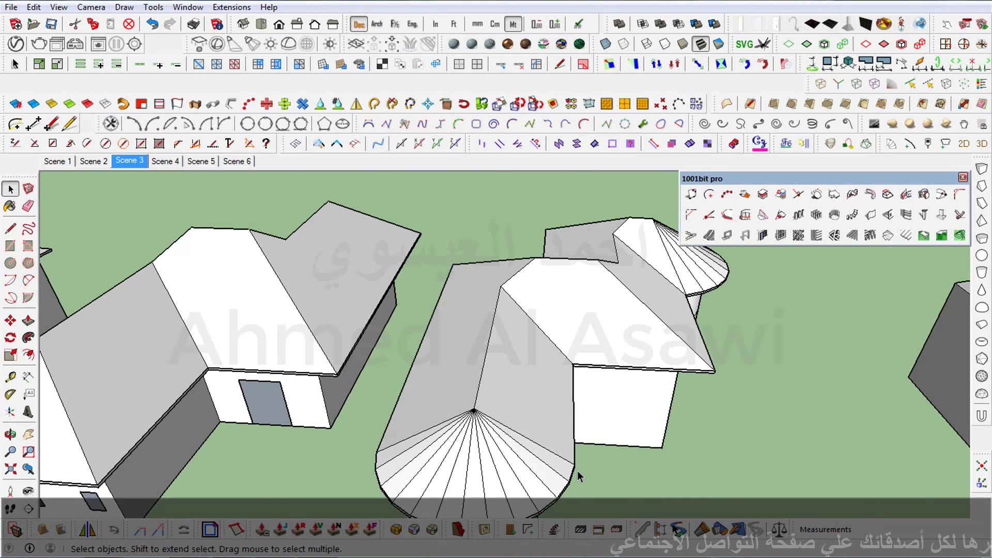
pyautogui.moveTo(574, 471)
pyautogui.mouseDown(button='middle')
pyautogui.moveTo(485, 393)
pyautogui.moveTo(352, 388)
pyautogui.moveTo(323, 281)
pyautogui.moveTo(349, 287)
pyautogui.mouseUp(button='middle')
pyautogui.scroll(3, 296, 375)
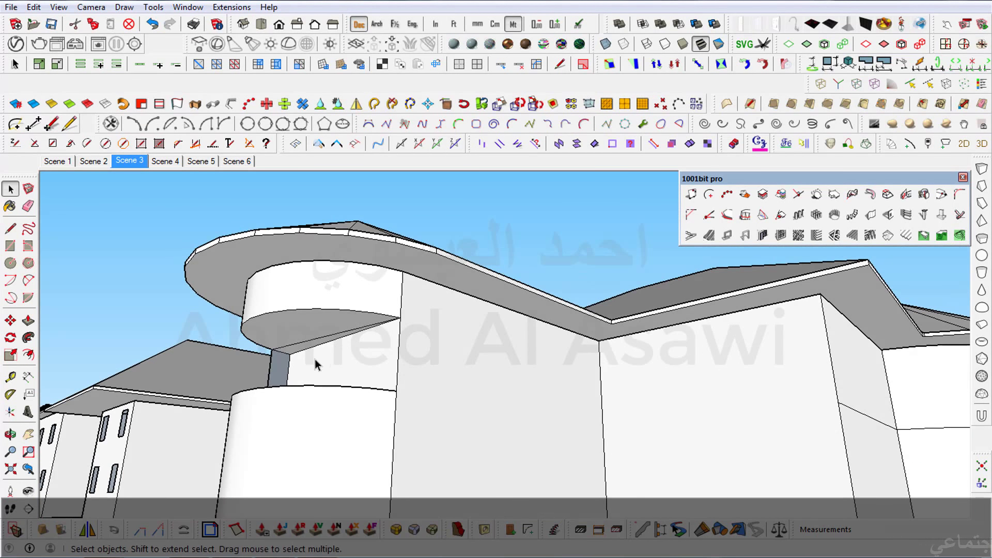
pyautogui.moveTo(317, 304)
pyautogui.mouseDown(button='middle')
pyautogui.moveTo(470, 431)
pyautogui.moveTo(377, 388)
pyautogui.moveTo(300, 377)
pyautogui.moveTo(317, 320)
pyautogui.moveTo(332, 310)
pyautogui.moveTo(328, 365)
pyautogui.mouseUp(button='middle')
pyautogui.moveTo(492, 281); pyautogui.dragTo(505, 342, button='middle')
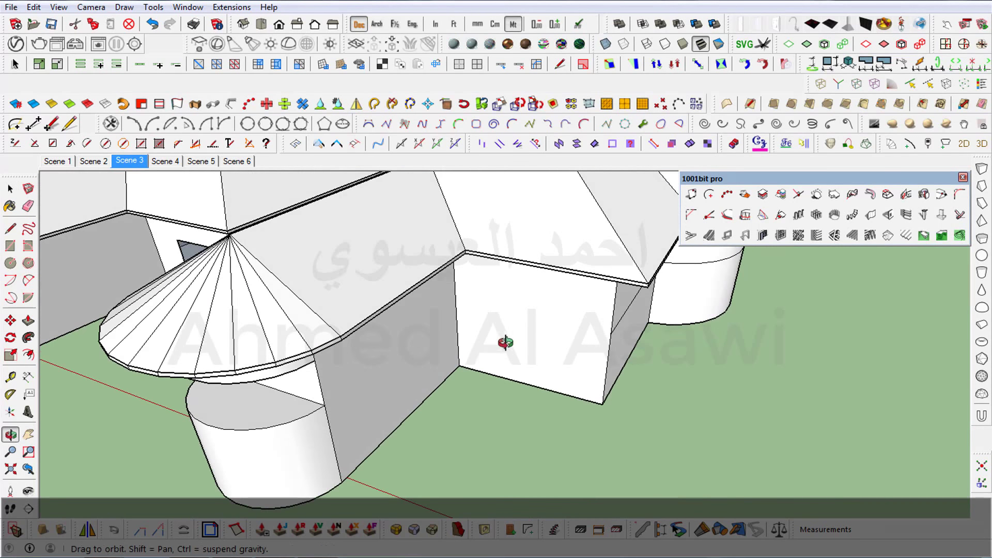
# Orbit around the canopy and conical-roofed tower, ending on a wide view of the buildings.
pyautogui.moveTo(527, 395)
pyautogui.mouseDown(button='middle')
pyautogui.moveTo(749, 294)
pyautogui.moveTo(582, 429)
pyautogui.moveTo(496, 420)
pyautogui.moveTo(377, 343)
pyautogui.moveTo(465, 348)
pyautogui.moveTo(685, 387)
pyautogui.mouseUp(button='middle')
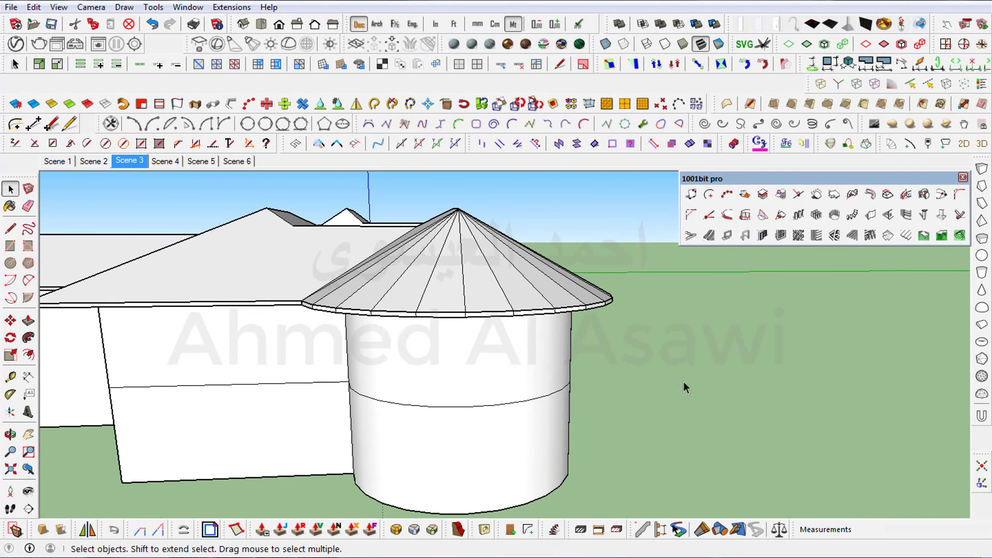
pyautogui.moveTo(569, 354); pyautogui.dragTo(488, 277, button='middle')
pyautogui.moveTo(510, 317)
pyautogui.mouseDown(button='middle')
pyautogui.moveTo(584, 419)
pyautogui.moveTo(428, 365)
pyautogui.moveTo(381, 321)
pyautogui.moveTo(352, 318)
pyautogui.moveTo(377, 328)
pyautogui.moveTo(337, 436)
pyautogui.mouseUp(button='middle')
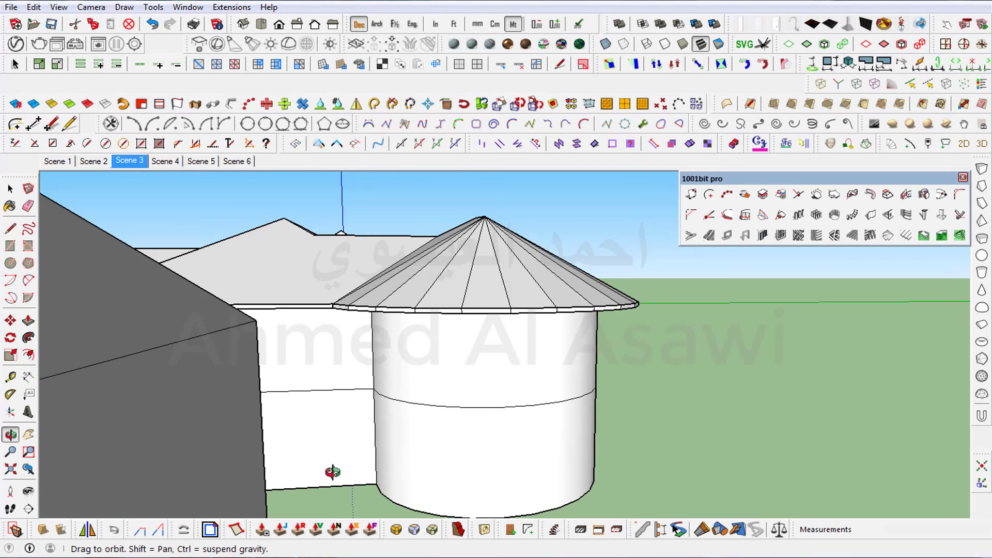
pyautogui.moveTo(332, 472); pyautogui.dragTo(631, 470, button='middle')
pyautogui.moveTo(343, 439)
pyautogui.mouseDown(button='middle')
pyautogui.moveTo(664, 507)
pyautogui.moveTo(504, 339)
pyautogui.mouseUp(button='middle')
pyautogui.moveTo(632, 454); pyautogui.dragTo(577, 449, button='middle')
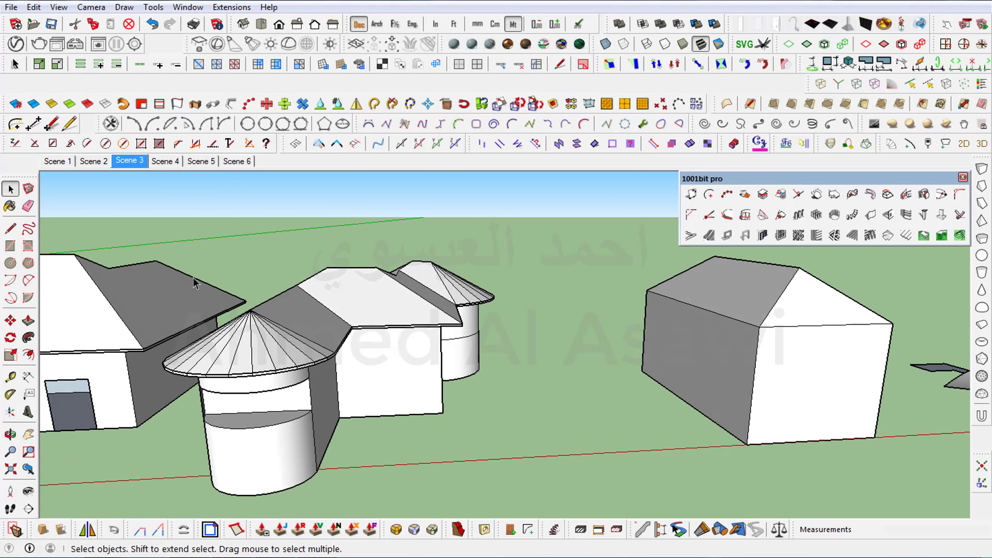
# Jump to Scene 4, face the triangular roof slope and open Create Metal Decks with profile 2.
pyautogui.press('pagedown')
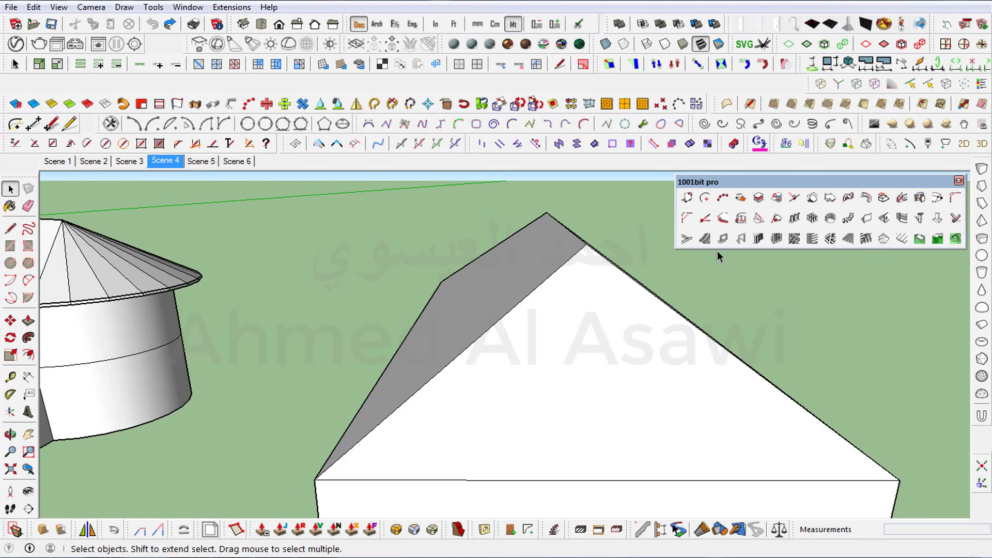
pyautogui.moveTo(613, 412); pyautogui.dragTo(554, 410, button='middle')
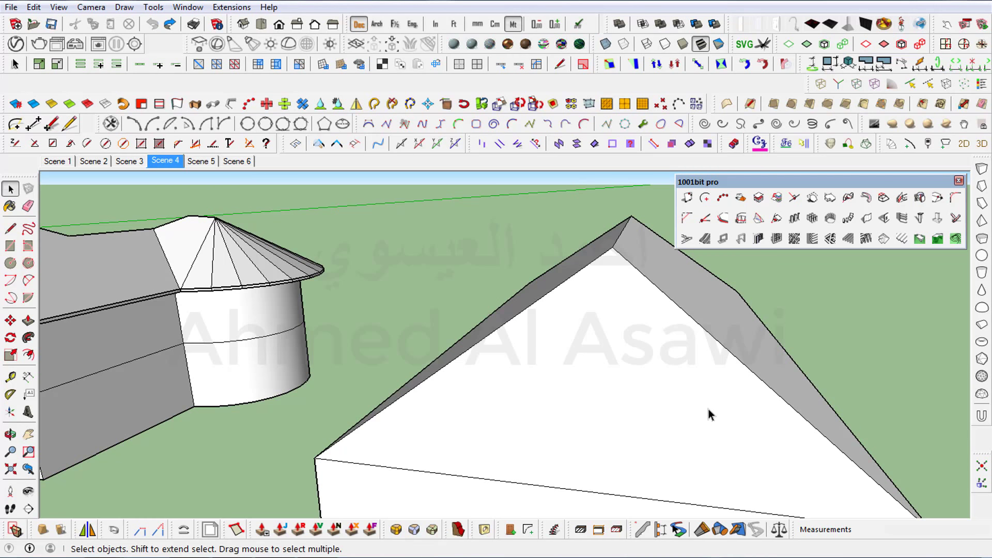
pyautogui.moveTo(711, 414)
pyautogui.mouseDown(button='middle')
pyautogui.moveTo(594, 372)
pyautogui.moveTo(600, 377)
pyautogui.mouseUp(button='middle')
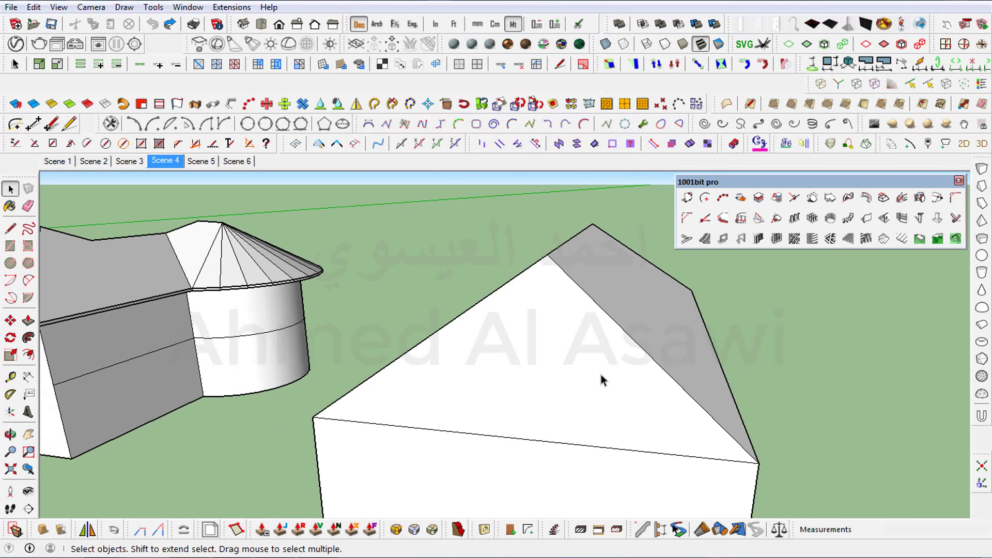
pyautogui.click(902, 239)
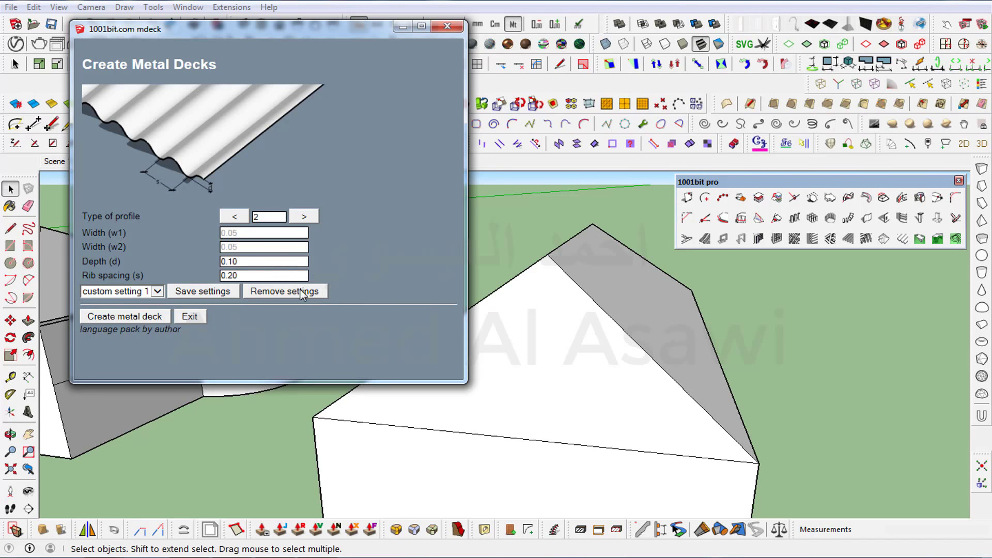
# Lay profile 2 metal deck on the triangular slope, ribs running from the apex to the eave.
pyautogui.click(133, 318)
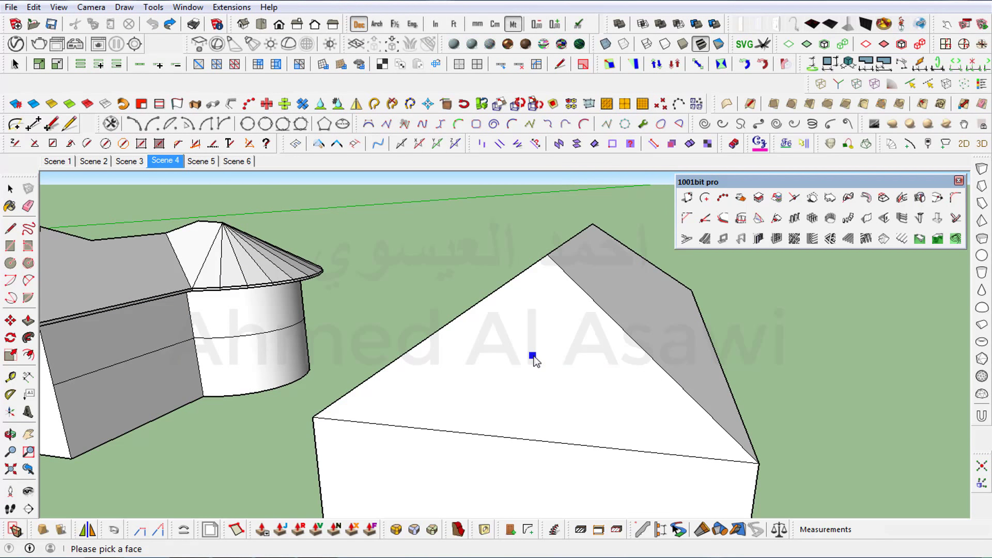
pyautogui.click(533, 356)
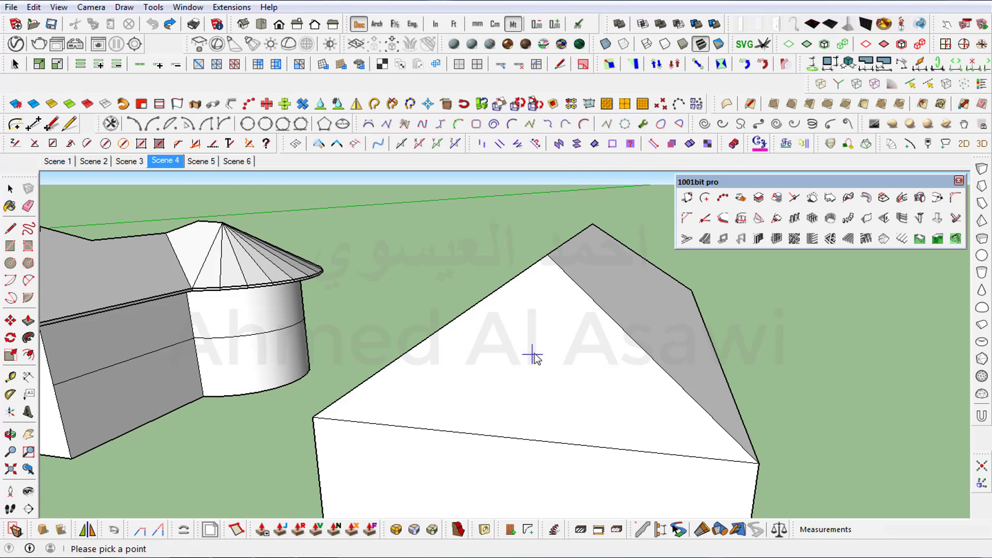
pyautogui.click(547, 255)
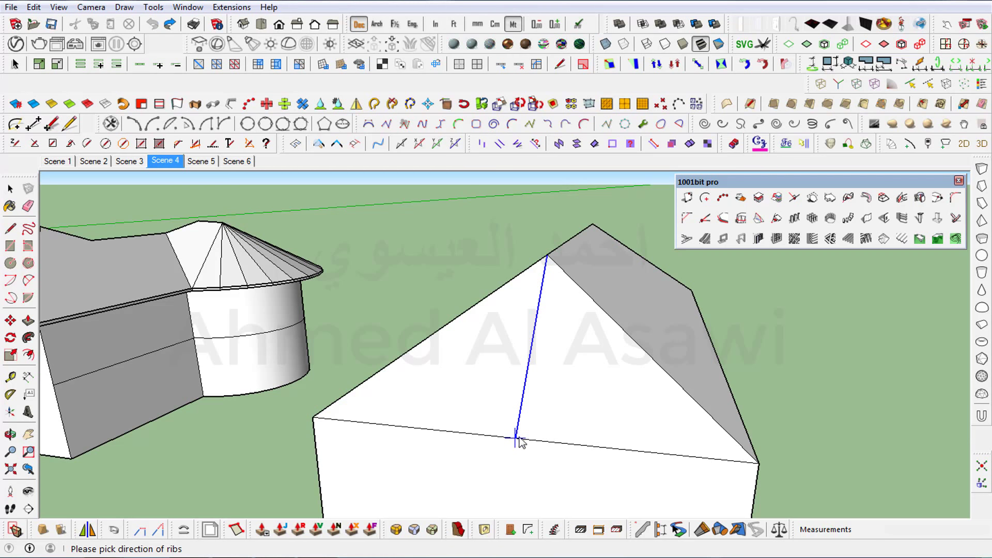
pyautogui.click(523, 439)
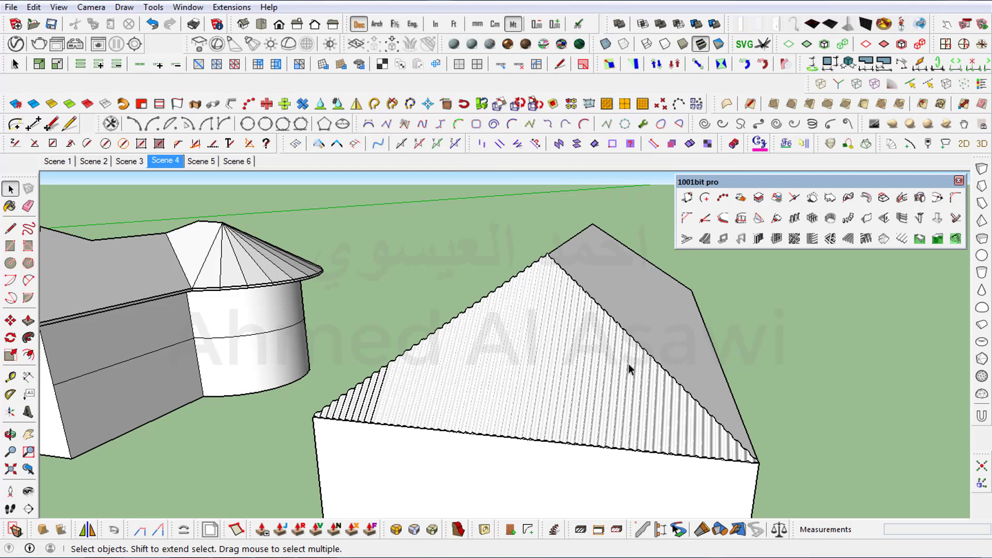
# Orbit and zoom in and out to inspect the new corrugated ribs.
pyautogui.moveTo(685, 402); pyautogui.dragTo(537, 413, button='middle')
pyautogui.scroll(2, 564, 411)
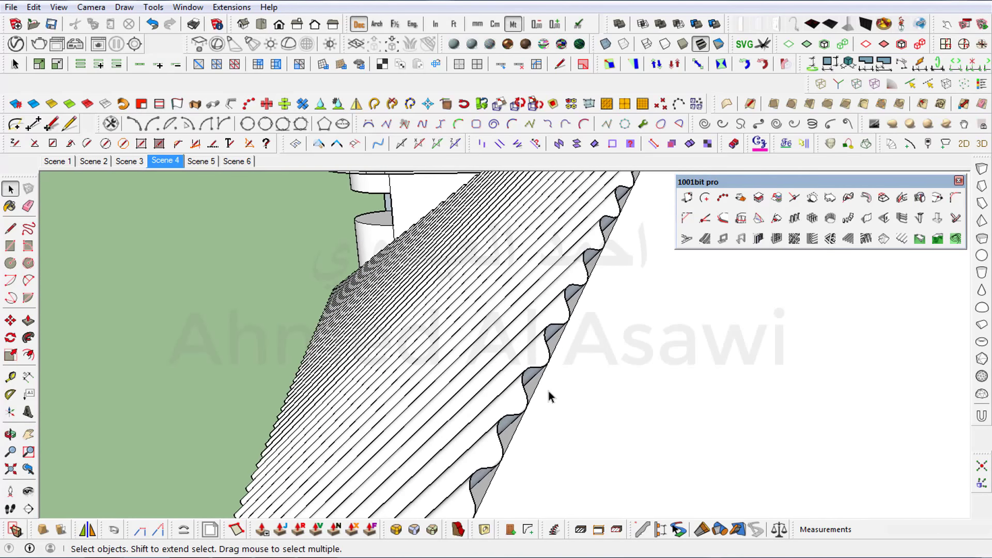
pyautogui.scroll(2, 550, 397)
pyautogui.scroll(-2, 525, 408)
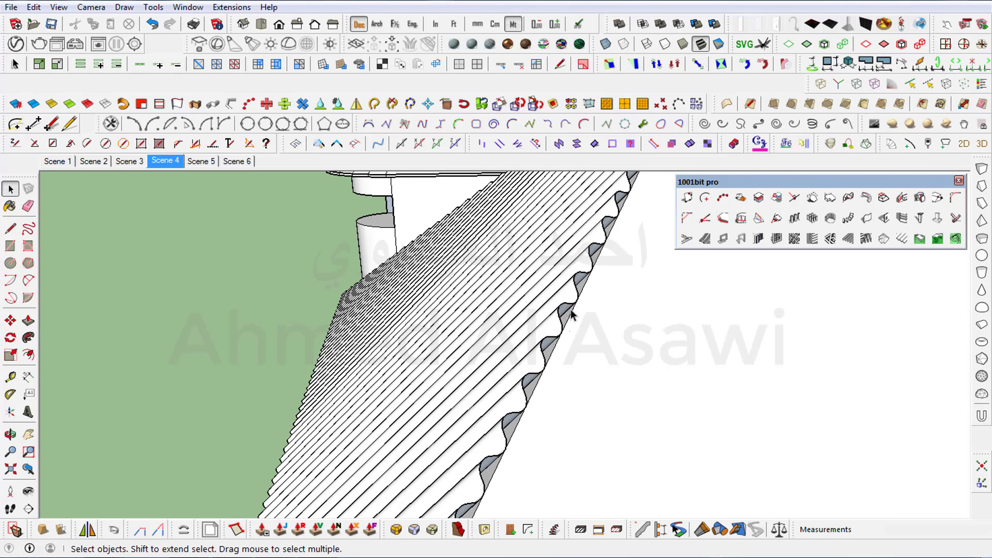
pyautogui.scroll(1, 571, 318)
pyautogui.scroll(-1, 602, 248)
pyautogui.scroll(-1, 602, 247)
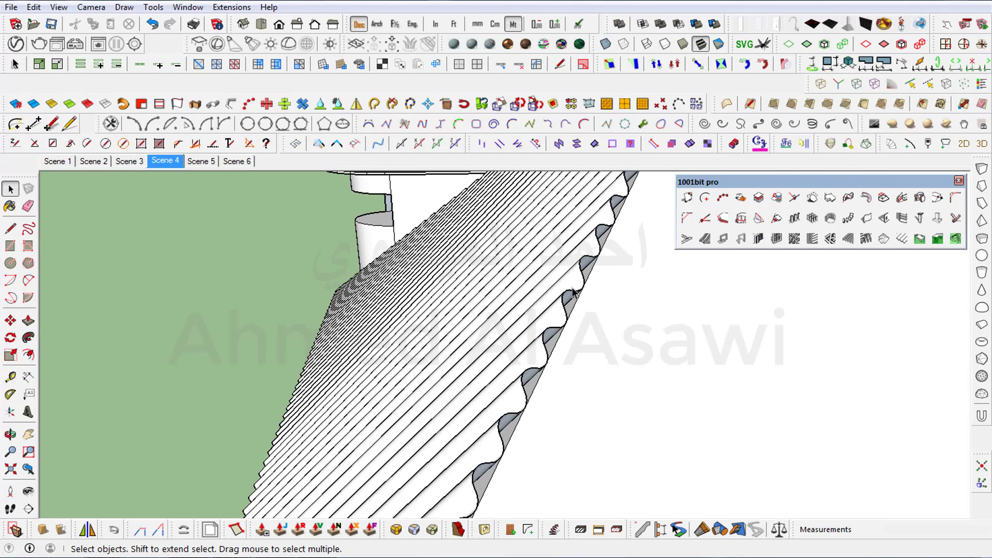
pyautogui.scroll(-1, 563, 309)
pyautogui.scroll(1, 538, 344)
pyautogui.scroll(1, 562, 336)
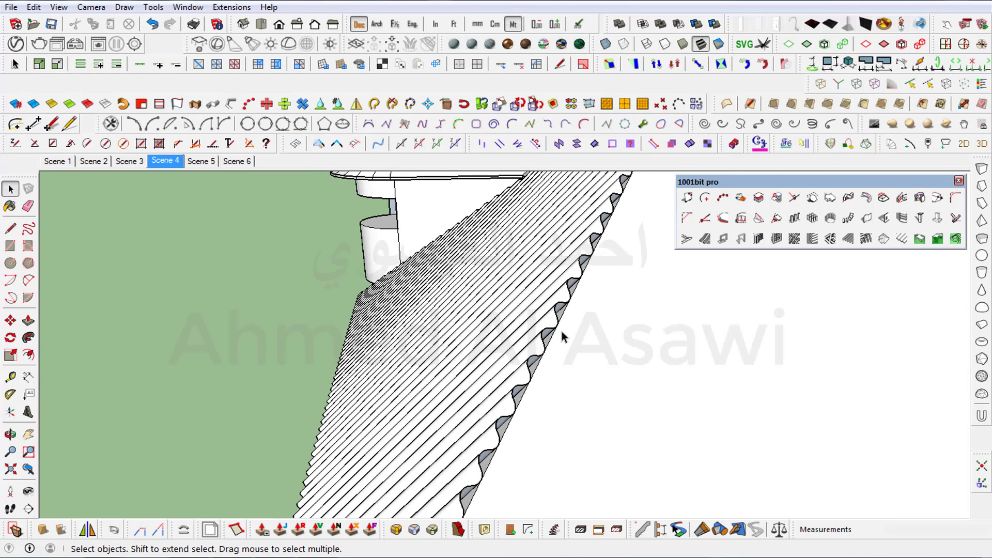
pyautogui.scroll(-1, 504, 334)
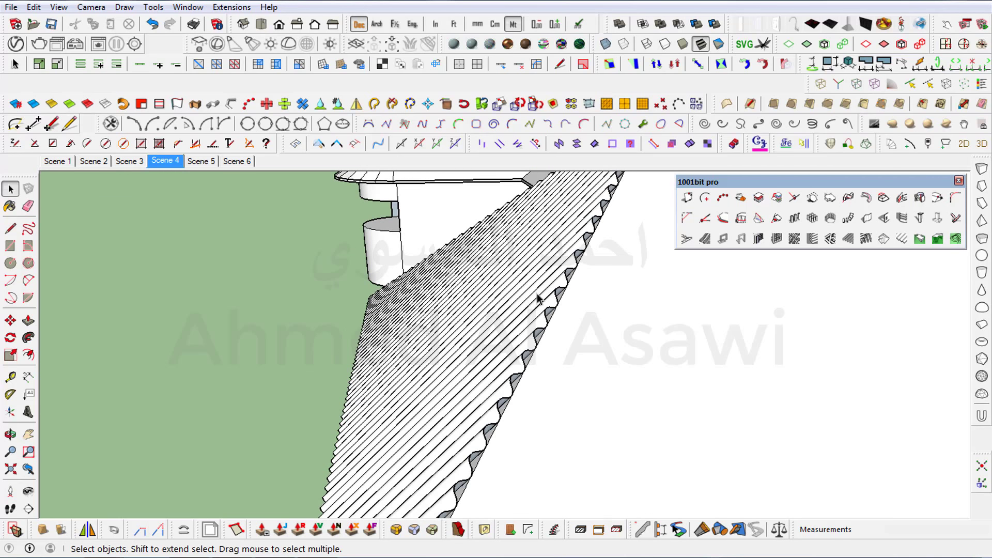
pyautogui.moveTo(504, 344)
pyautogui.mouseDown(button='middle')
pyautogui.moveTo(558, 366)
pyautogui.moveTo(705, 366)
pyautogui.moveTo(698, 355)
pyautogui.moveTo(728, 383)
pyautogui.moveTo(443, 326)
pyautogui.moveTo(538, 366)
pyautogui.moveTo(606, 372)
pyautogui.mouseUp(button='middle')
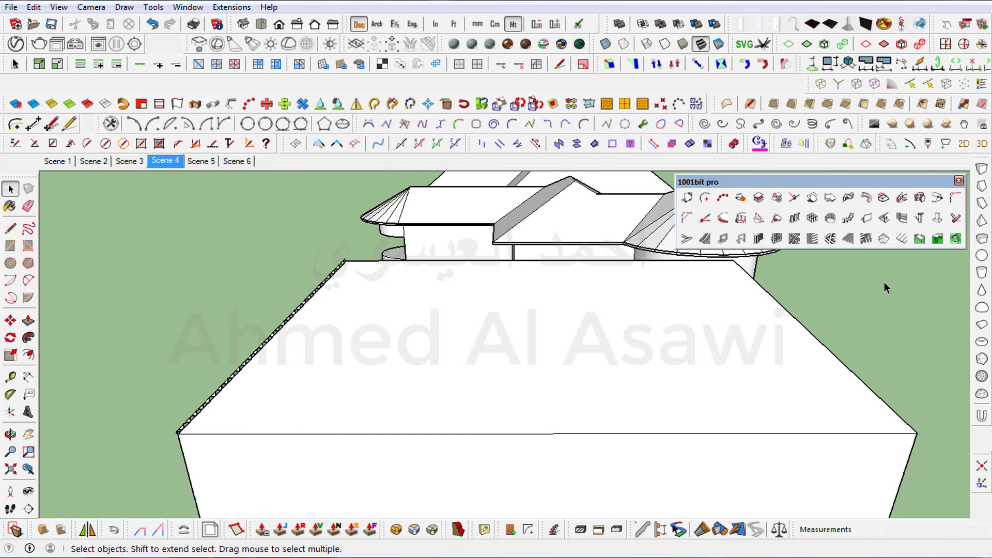
# Reopen Create Metal Decks and change the profile type to 0.
pyautogui.click(902, 239)
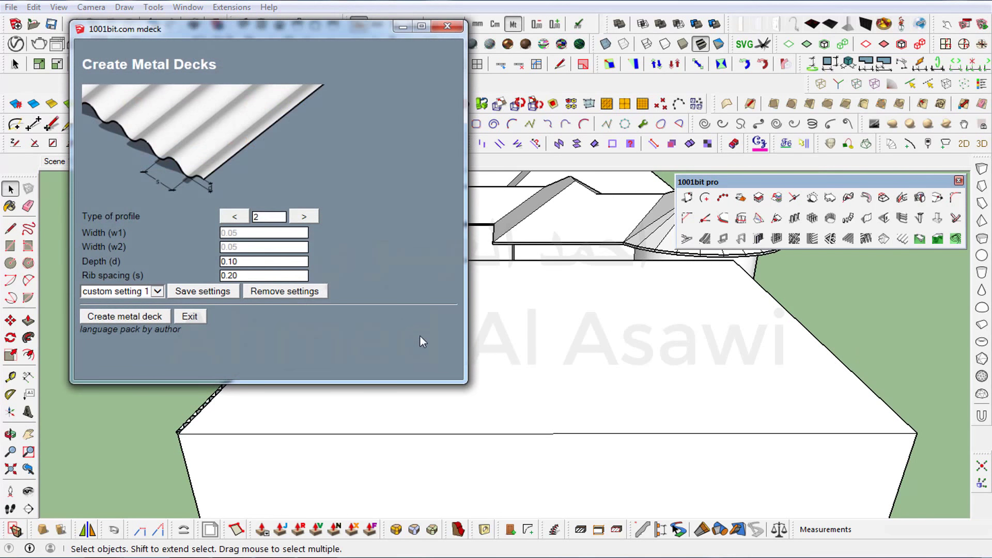
pyautogui.click(233, 217)
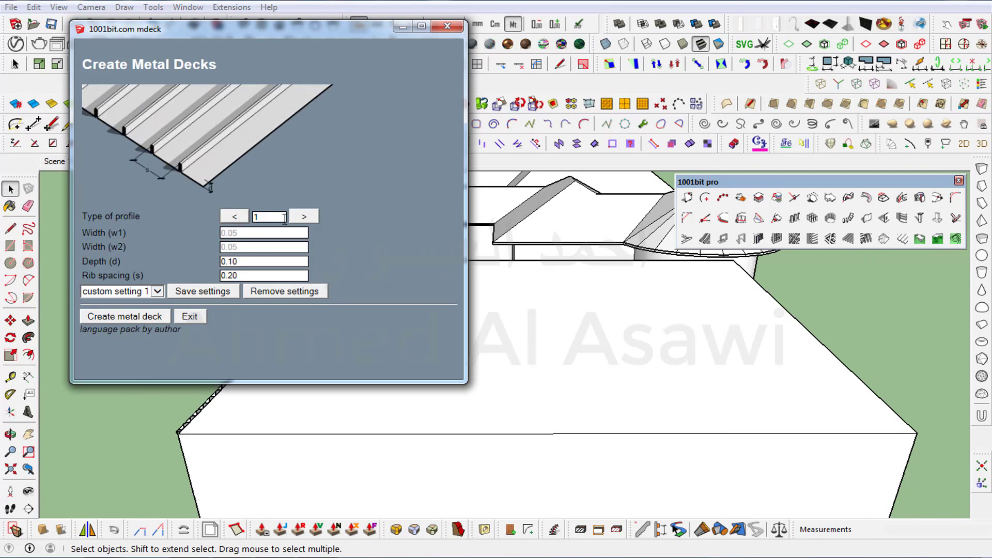
pyautogui.click(304, 218)
pyautogui.click(314, 217)
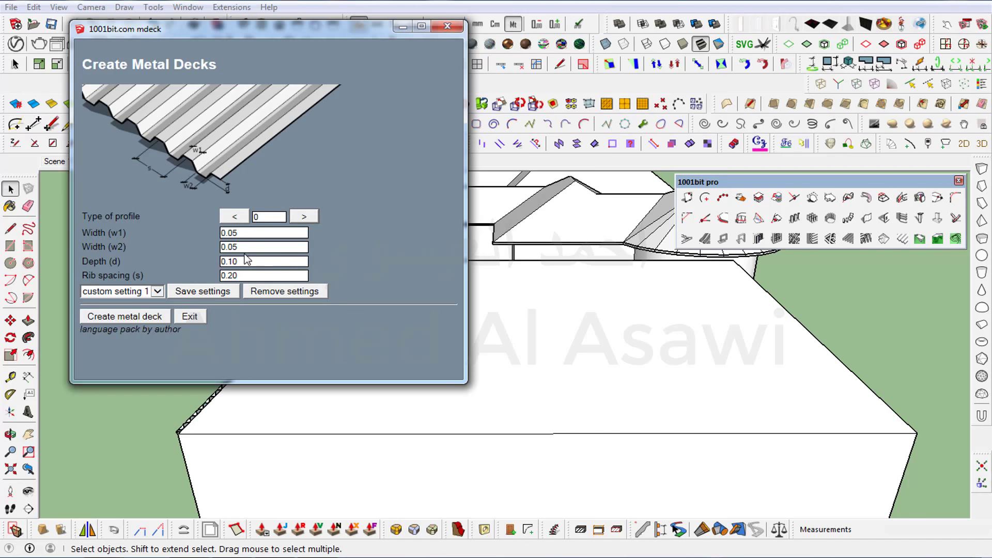
pyautogui.doubleClick(243, 233)
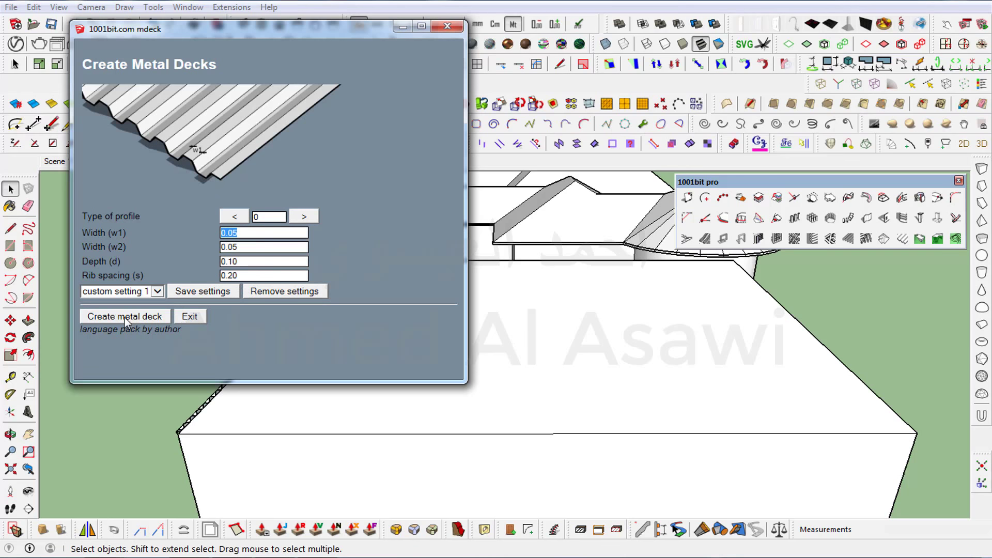
# Deck the long front roof slope with ribs running from its ridge to the front eave.
pyautogui.click(147, 317)
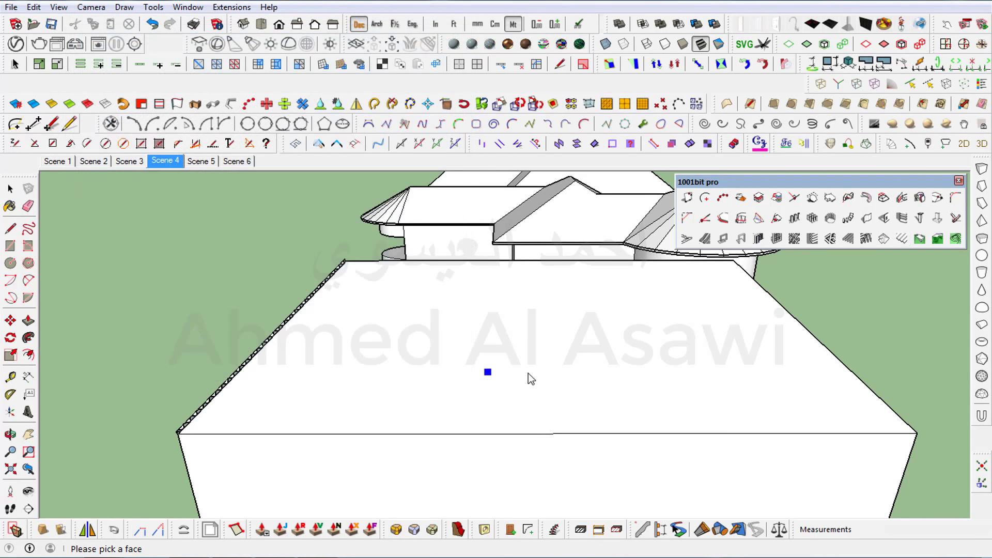
pyautogui.click(542, 371)
pyautogui.moveTo(526, 268); pyautogui.dragTo(527, 292, button='middle')
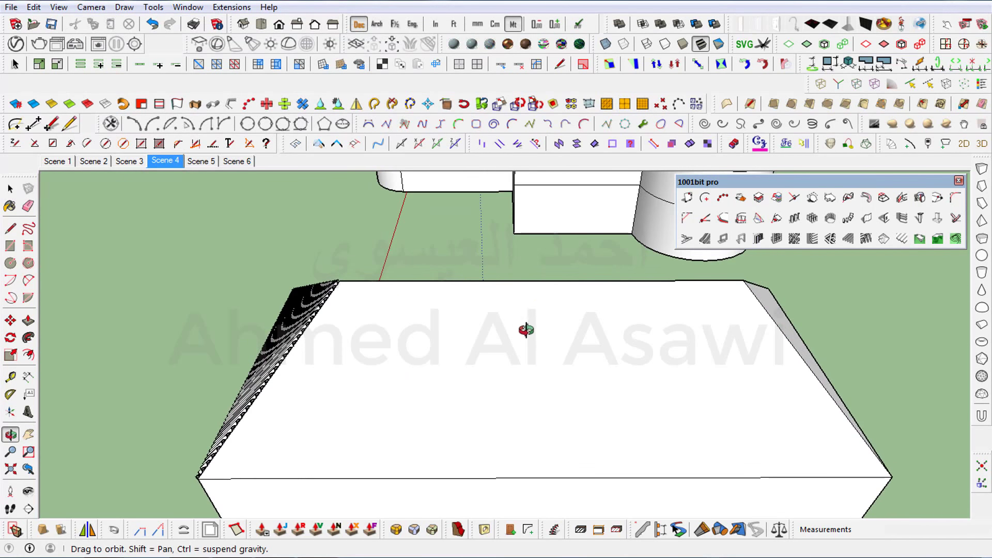
pyautogui.click(525, 282)
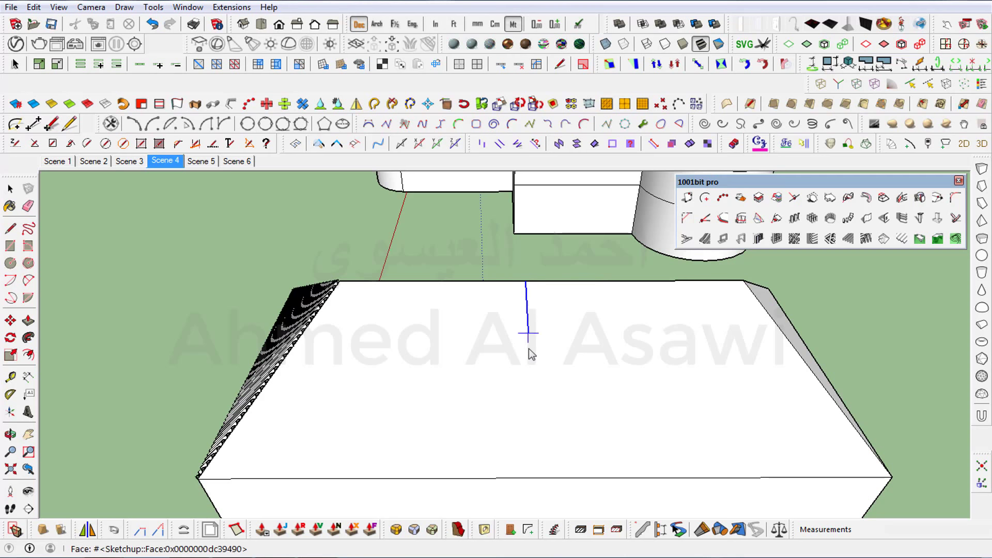
pyautogui.click(533, 480)
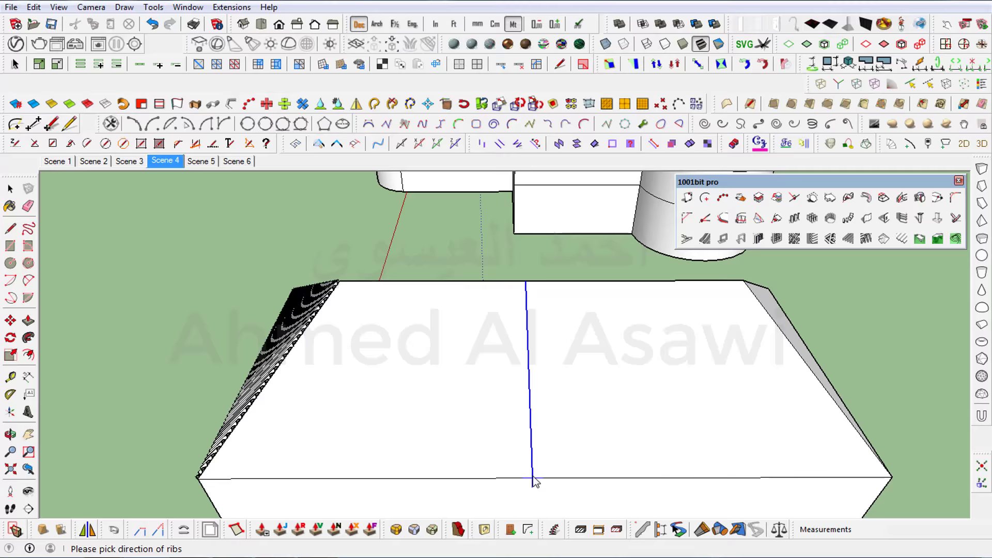
pyautogui.click(535, 482)
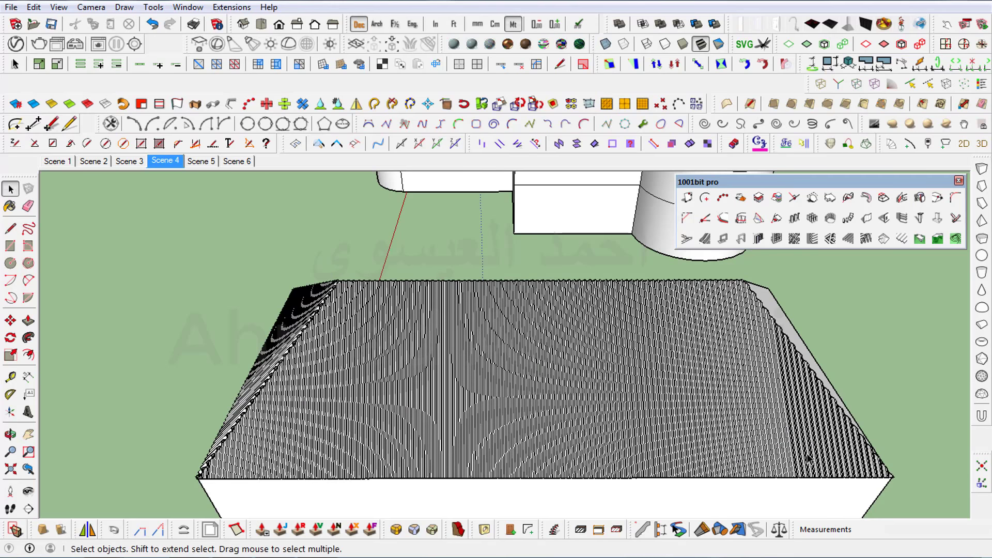
pyautogui.scroll(3, 809, 460)
pyautogui.moveTo(826, 458); pyautogui.dragTo(731, 433, button='middle')
pyautogui.moveTo(858, 429)
pyautogui.mouseDown(button='middle')
pyautogui.moveTo(584, 401)
pyautogui.moveTo(507, 412)
pyautogui.mouseUp(button='middle')
pyautogui.scroll(2, 471, 386)
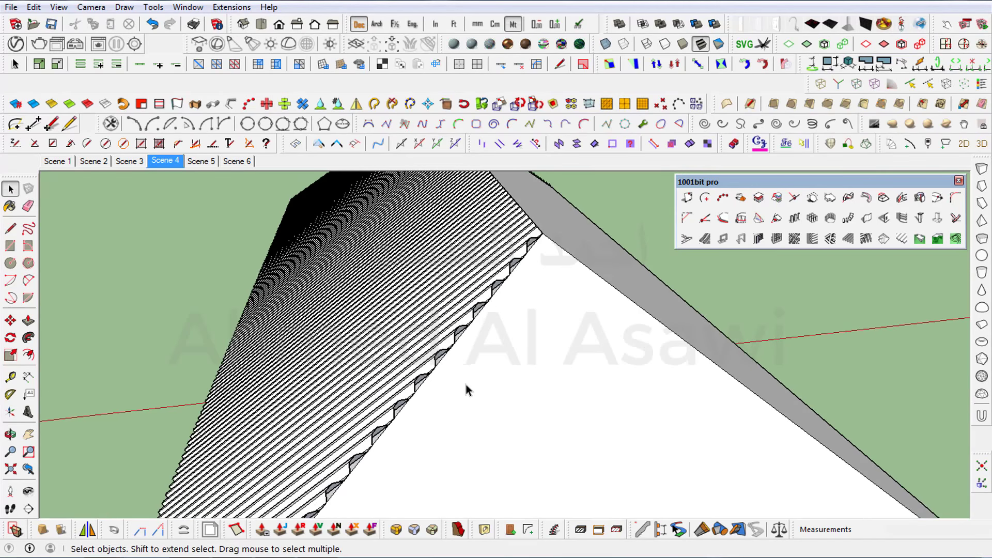
pyautogui.scroll(2, 465, 388)
pyautogui.scroll(2, 439, 381)
pyautogui.scroll(2, 405, 403)
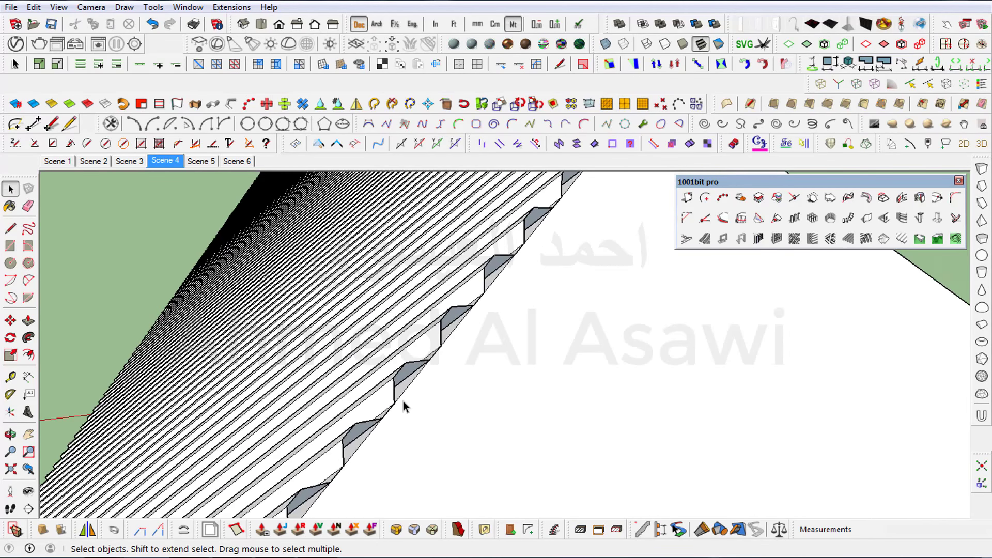
pyautogui.scroll(2, 403, 401)
pyautogui.scroll(2, 377, 409)
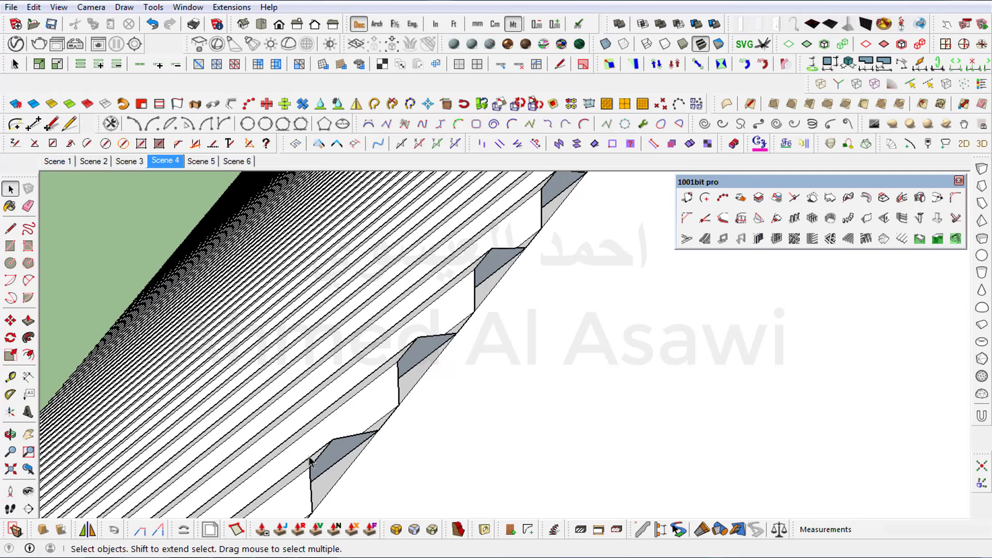
pyautogui.scroll(-2, 327, 455)
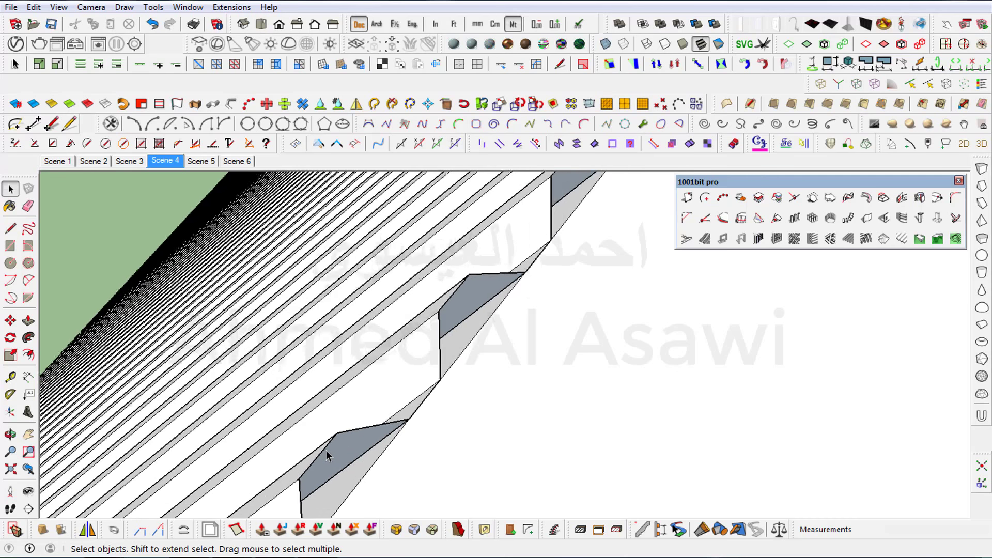
pyautogui.scroll(-1, 333, 448)
pyautogui.scroll(-1, 338, 440)
pyautogui.scroll(-2, 352, 445)
pyautogui.scroll(-3, 469, 403)
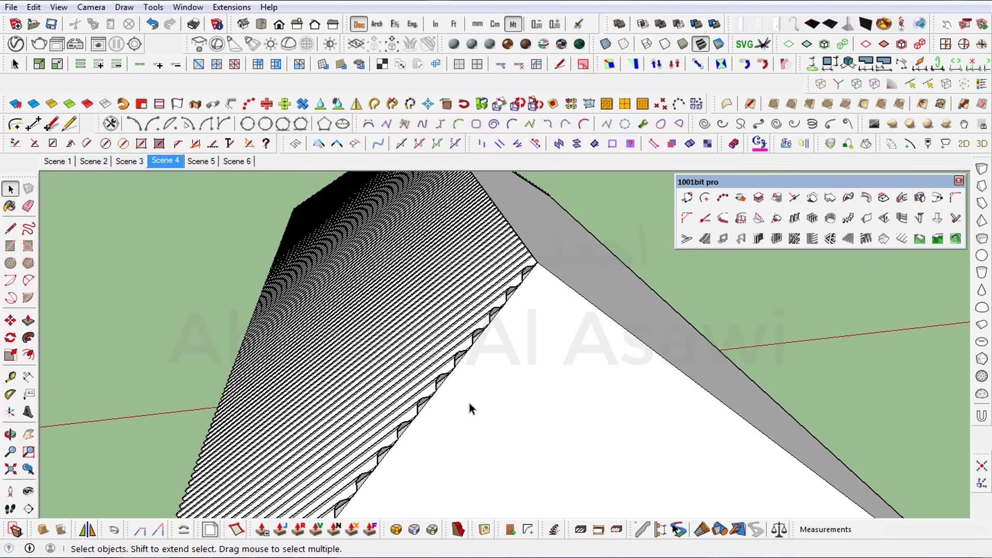
pyautogui.moveTo(495, 329)
pyautogui.mouseDown(button='middle')
pyautogui.moveTo(497, 445)
pyautogui.moveTo(476, 195)
pyautogui.mouseUp(button='middle')
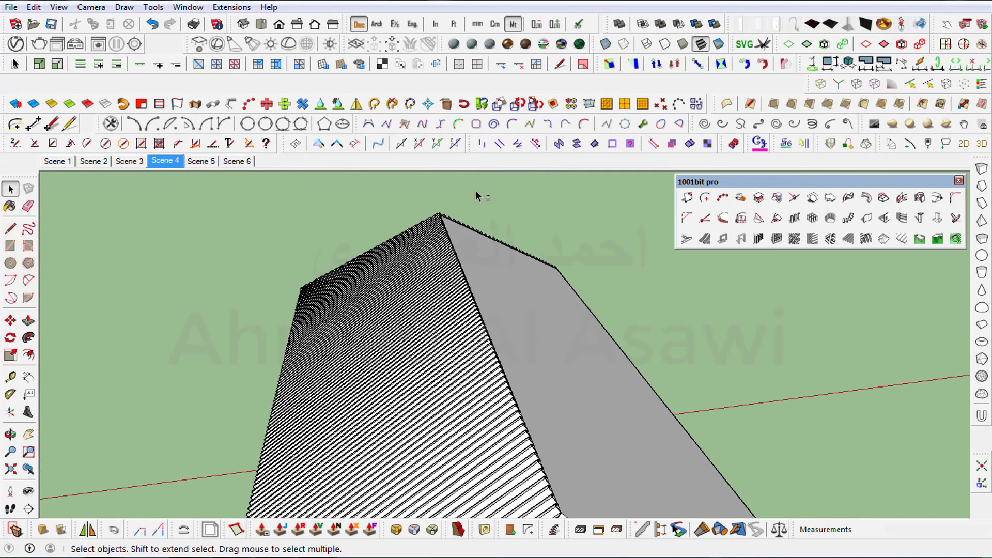
pyautogui.scroll(1, 491, 221)
pyautogui.scroll(3, 465, 231)
pyautogui.scroll(3, 465, 230)
pyautogui.scroll(1, 455, 231)
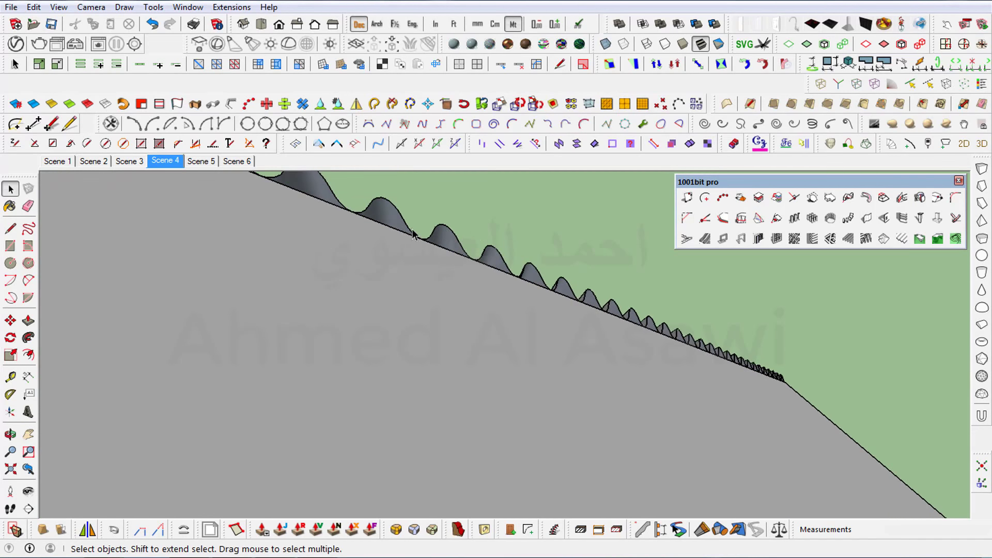
pyautogui.moveTo(414, 235)
pyautogui.mouseDown(button='middle')
pyautogui.moveTo(372, 436)
pyautogui.moveTo(433, 379)
pyautogui.moveTo(381, 417)
pyautogui.moveTo(393, 426)
pyautogui.mouseUp(button='middle')
pyautogui.moveTo(213, 471)
pyautogui.mouseDown(button='middle')
pyautogui.moveTo(332, 458)
pyautogui.moveTo(328, 432)
pyautogui.moveTo(485, 440)
pyautogui.mouseUp(button='middle')
pyautogui.press('space')
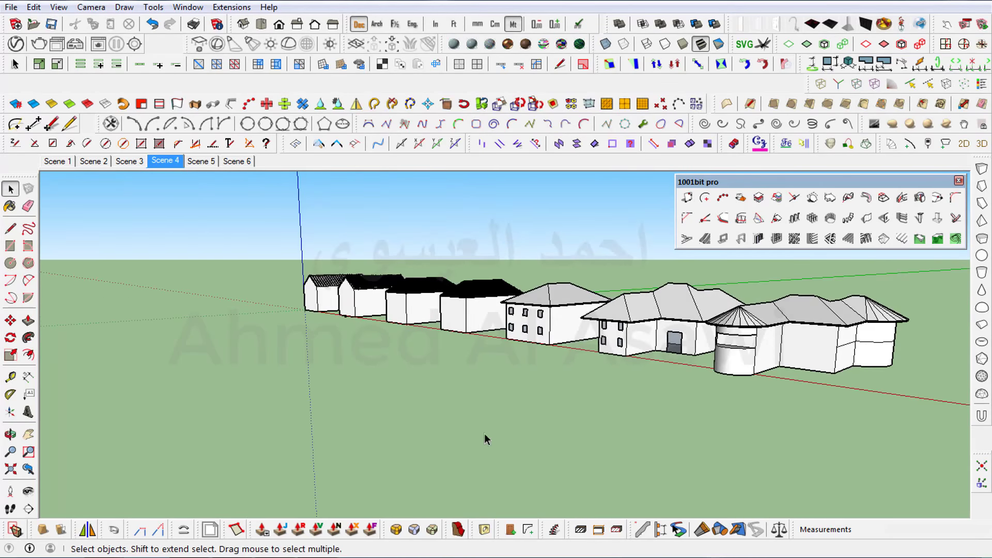
pyautogui.moveTo(265, 384)
pyautogui.mouseDown(button='middle')
pyautogui.moveTo(603, 435)
pyautogui.moveTo(608, 357)
pyautogui.mouseUp(button='middle')
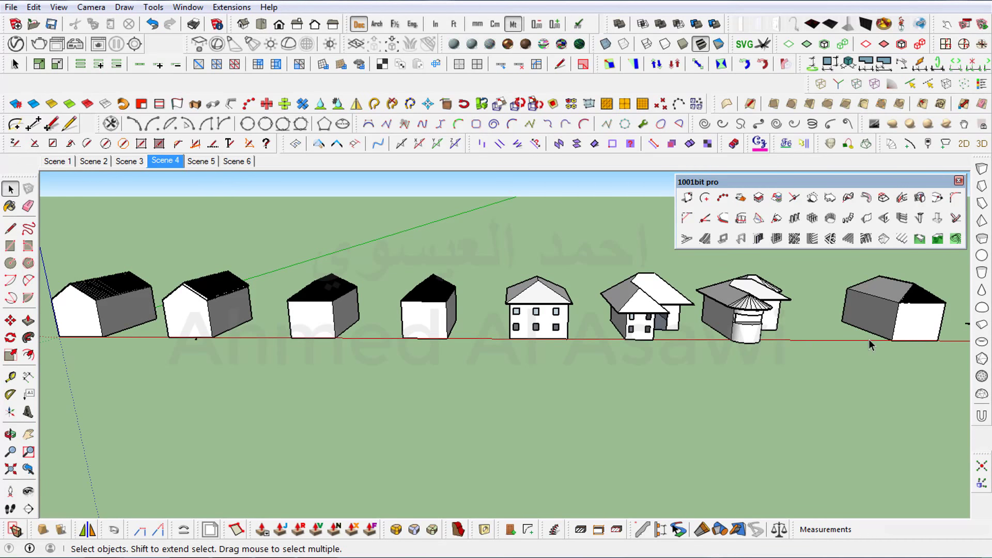
# Switch to Scene 5 and zoom in on the two curved terrain surfaces.
pyautogui.click(207, 163)
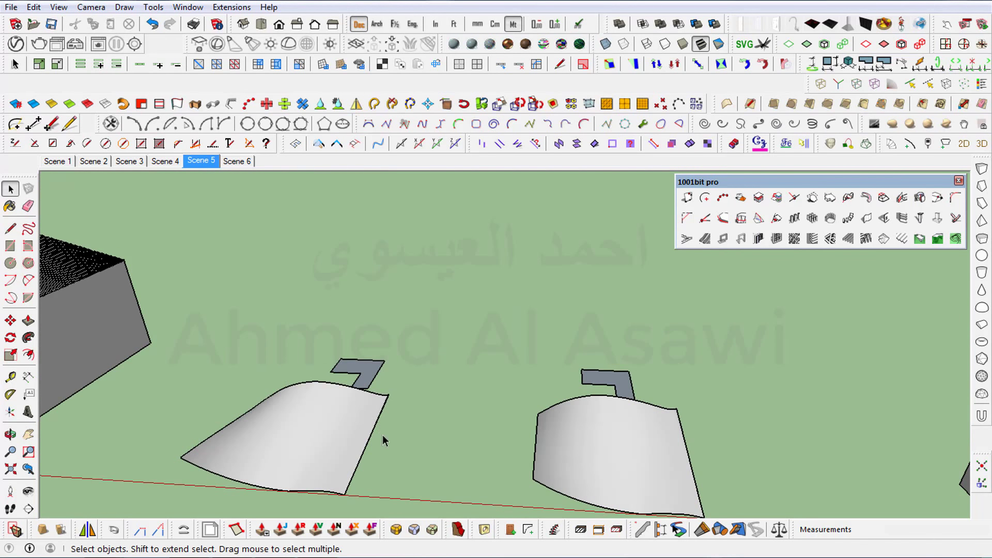
pyautogui.scroll(-2, 411, 460)
pyautogui.scroll(-1, 416, 473)
pyautogui.moveTo(419, 481); pyautogui.dragTo(432, 381, button='middle')
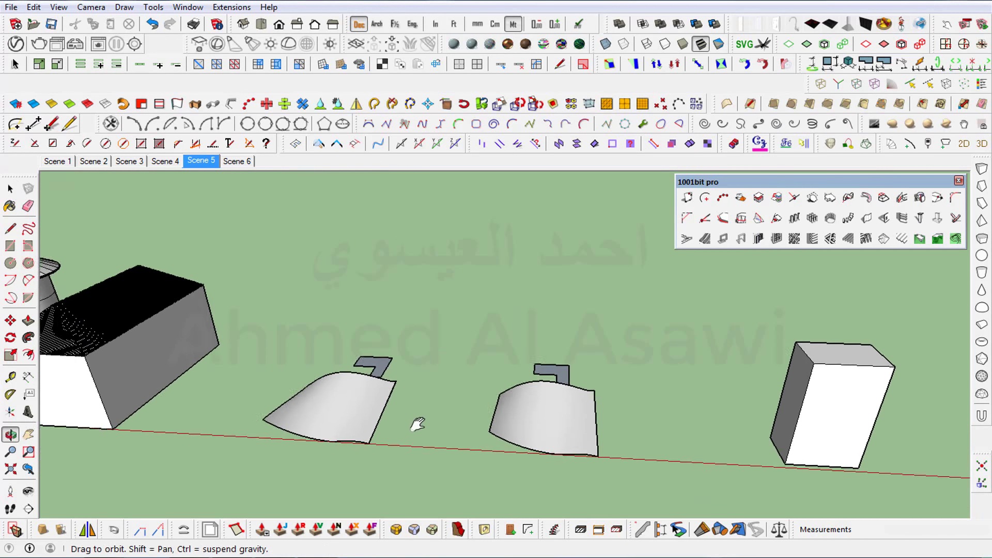
pyautogui.scroll(3, 432, 385)
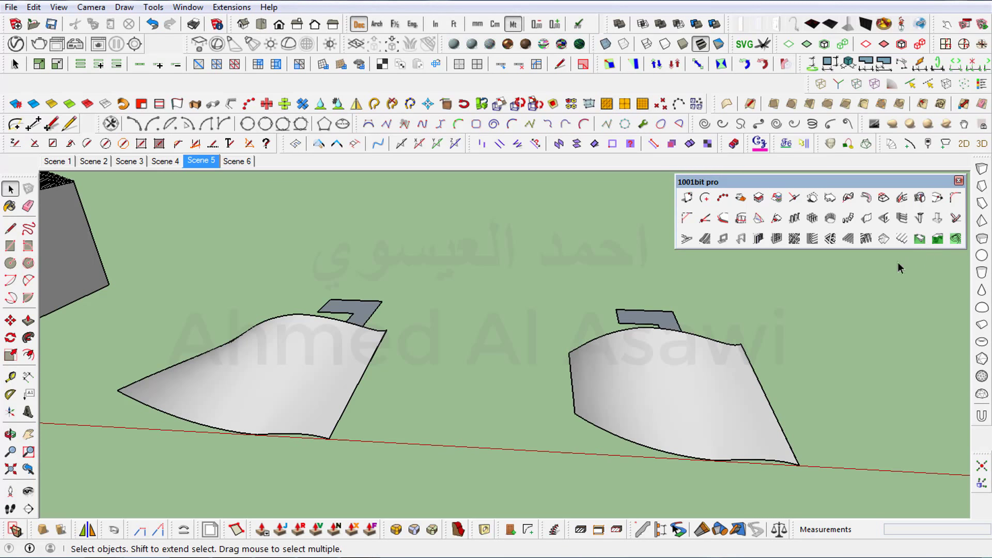
pyautogui.moveTo(418, 380); pyautogui.dragTo(652, 395, button='middle')
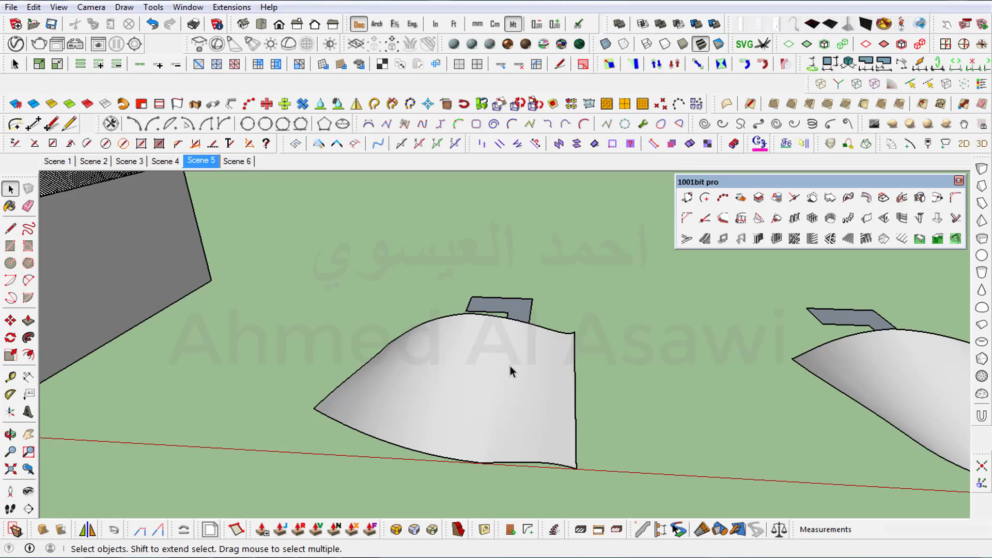
# Inspect a selected terrain surface, then view both terrains from above and low from the side.
pyautogui.click(452, 391)
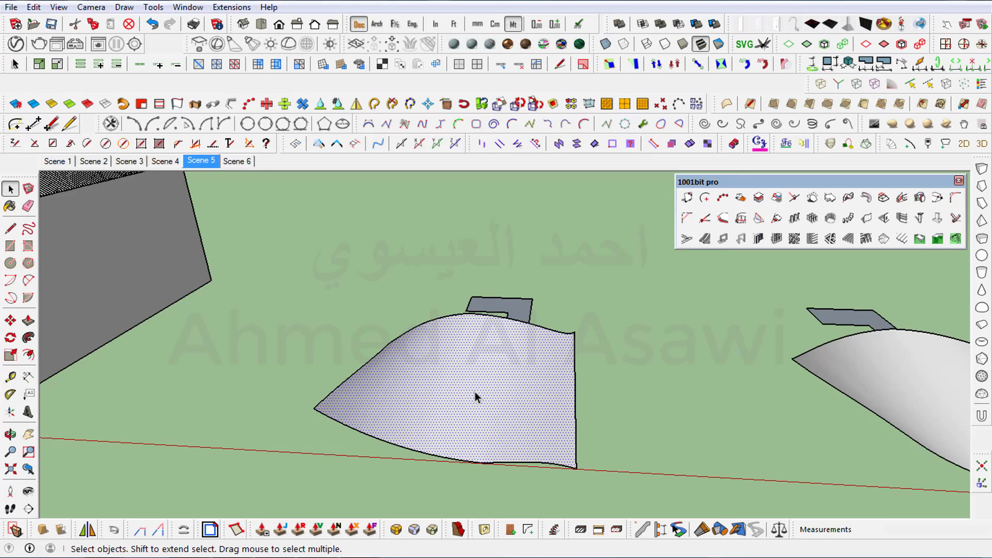
pyautogui.moveTo(643, 422)
pyautogui.mouseDown(button='middle')
pyautogui.moveTo(594, 438)
pyautogui.moveTo(475, 385)
pyautogui.mouseUp(button='middle')
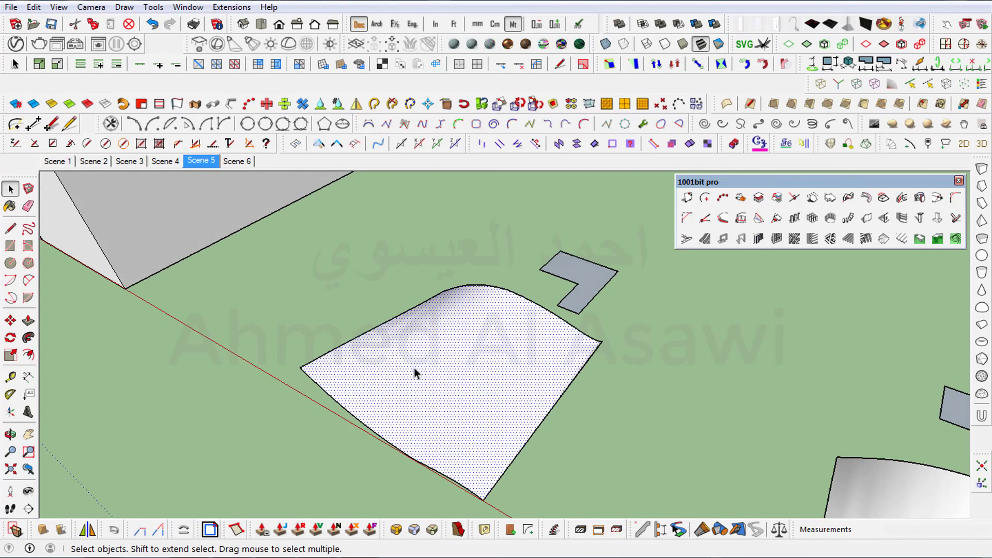
pyautogui.scroll(1, 459, 365)
pyautogui.scroll(1, 459, 364)
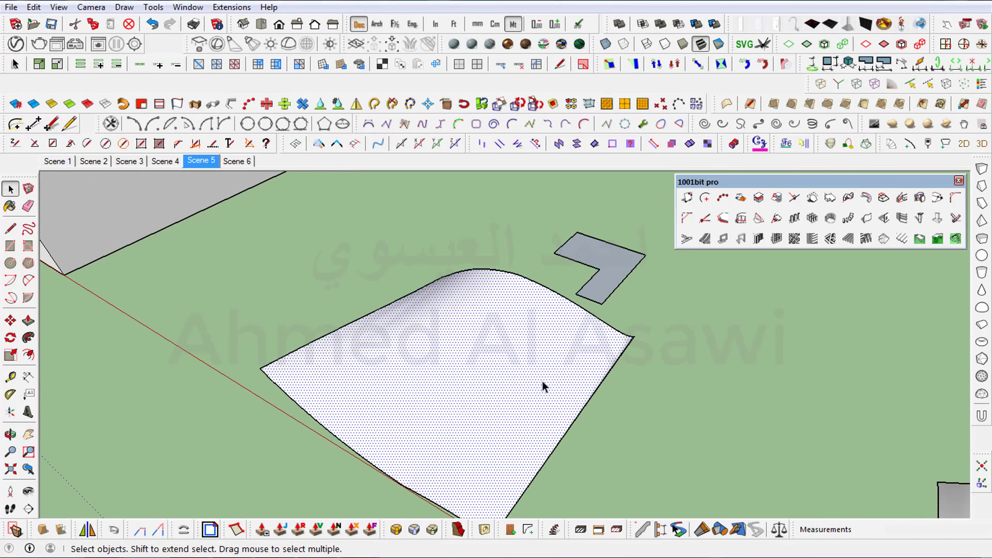
pyautogui.click(701, 378)
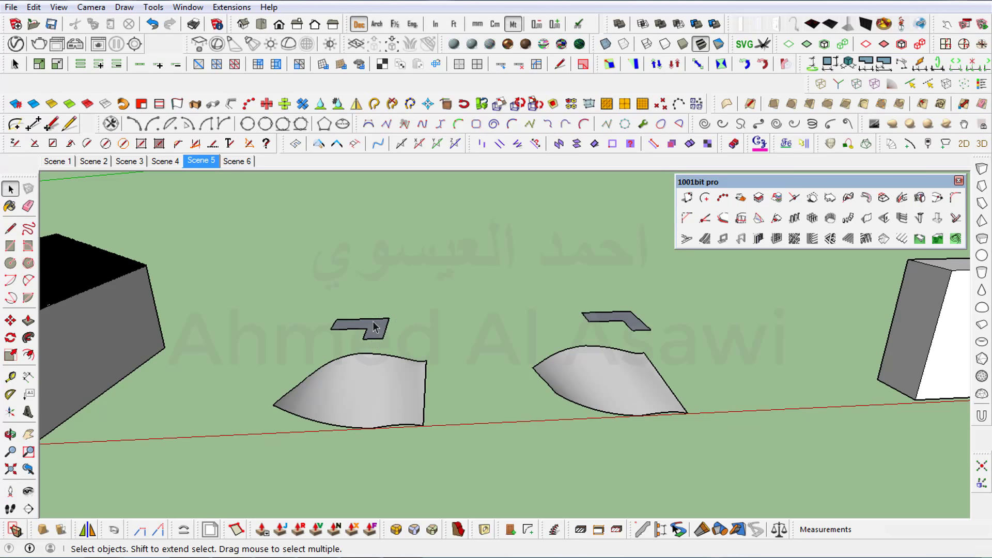
pyautogui.moveTo(461, 403); pyautogui.dragTo(238, 424, button='middle')
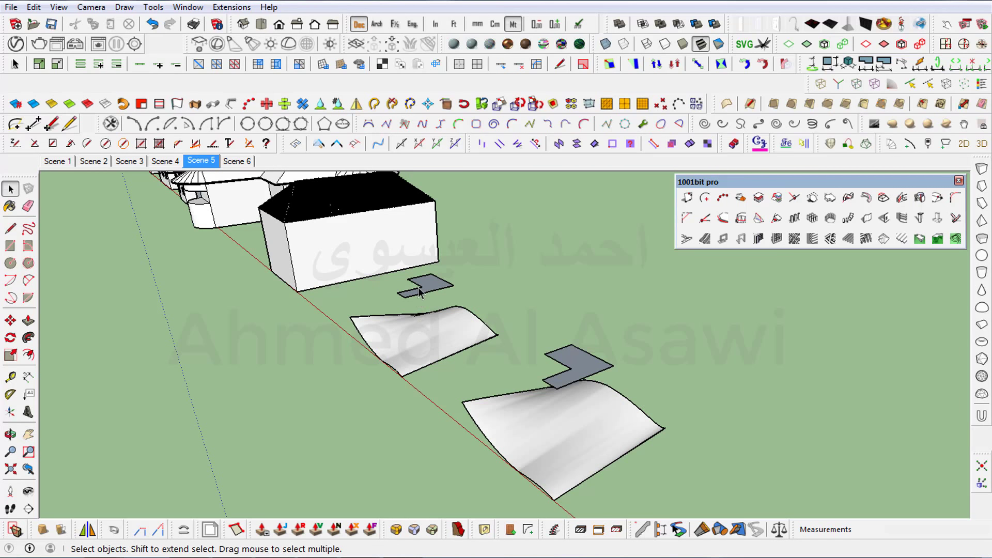
pyautogui.moveTo(309, 398)
pyautogui.mouseDown(button='middle')
pyautogui.moveTo(505, 417)
pyautogui.moveTo(580, 359)
pyautogui.mouseUp(button='middle')
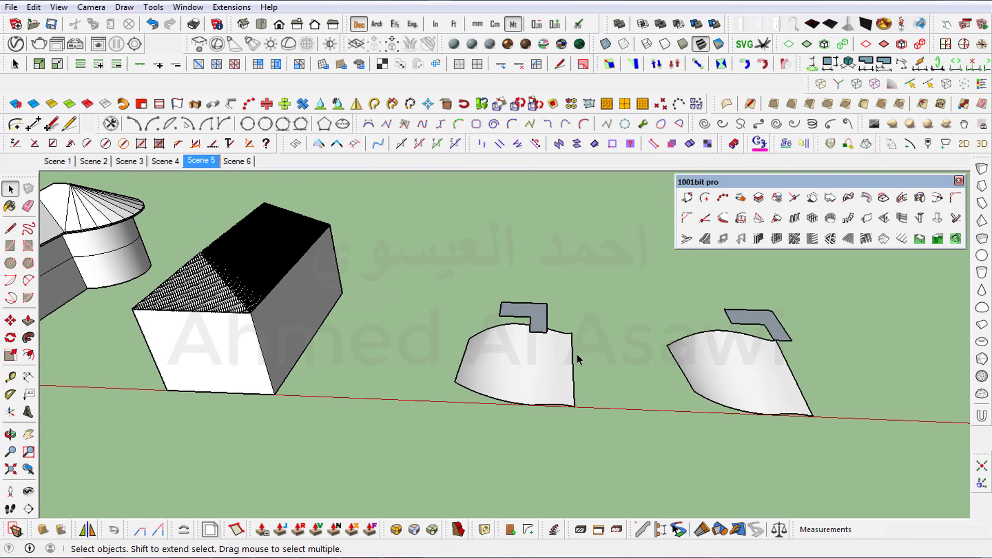
pyautogui.scroll(3, 579, 355)
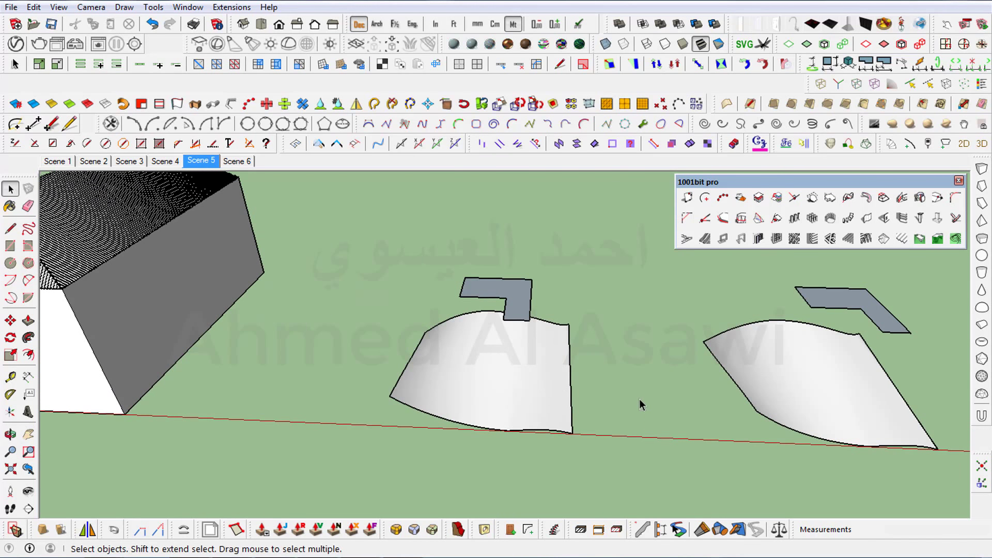
# Cut the L-shaped footprint as a level pad into the middle terrain with 1001bit Cut and Fill, keeping 90° walls.
pyautogui.click(494, 371)
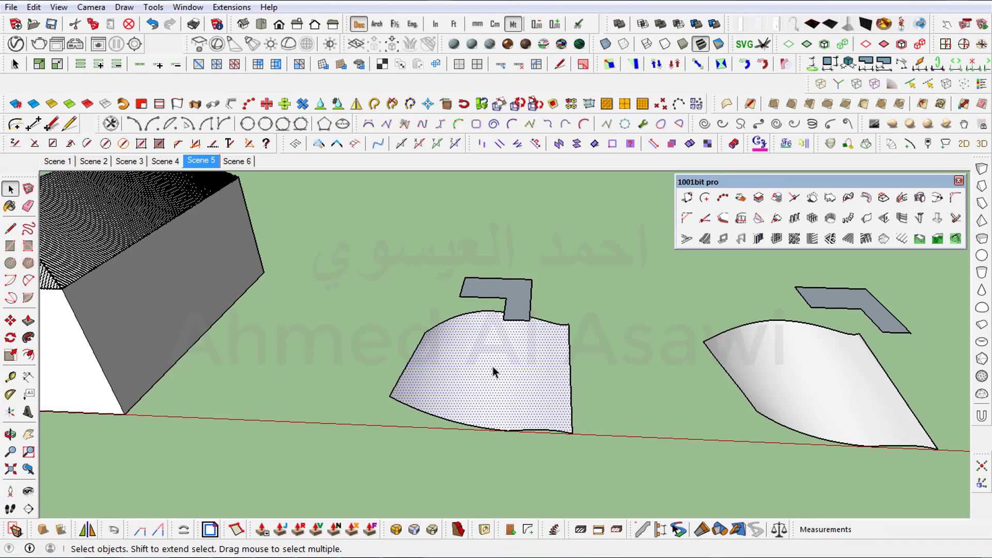
pyautogui.click(920, 241)
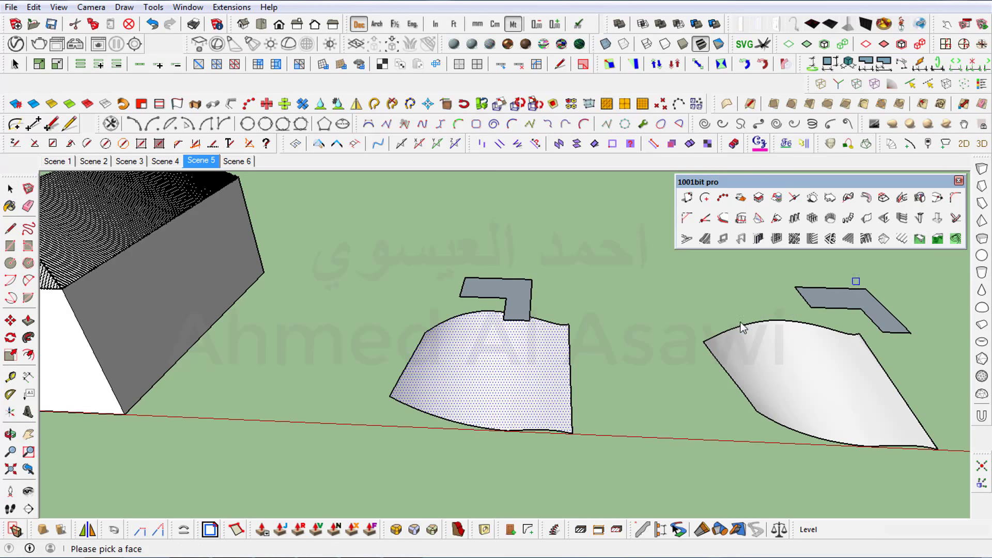
pyautogui.click(515, 294)
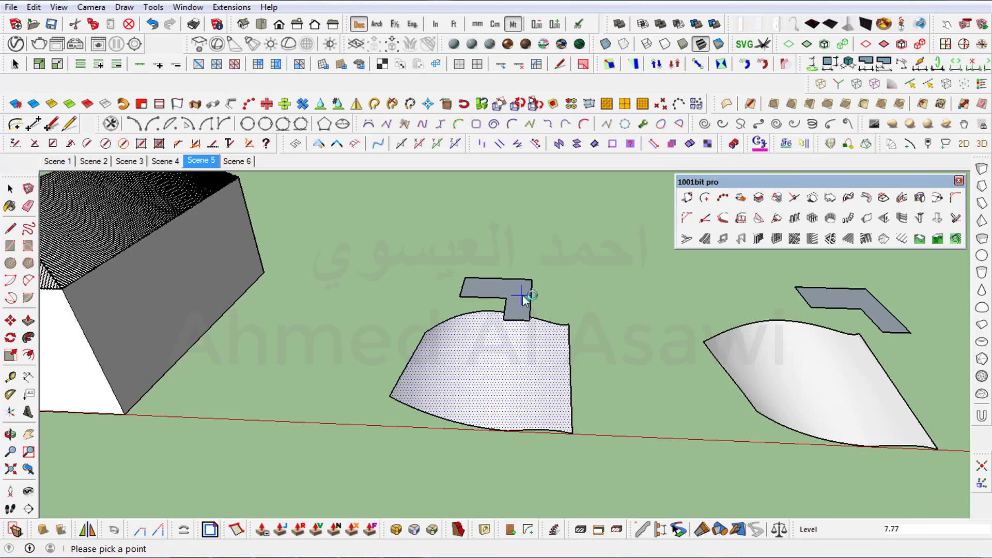
pyautogui.click(515, 341)
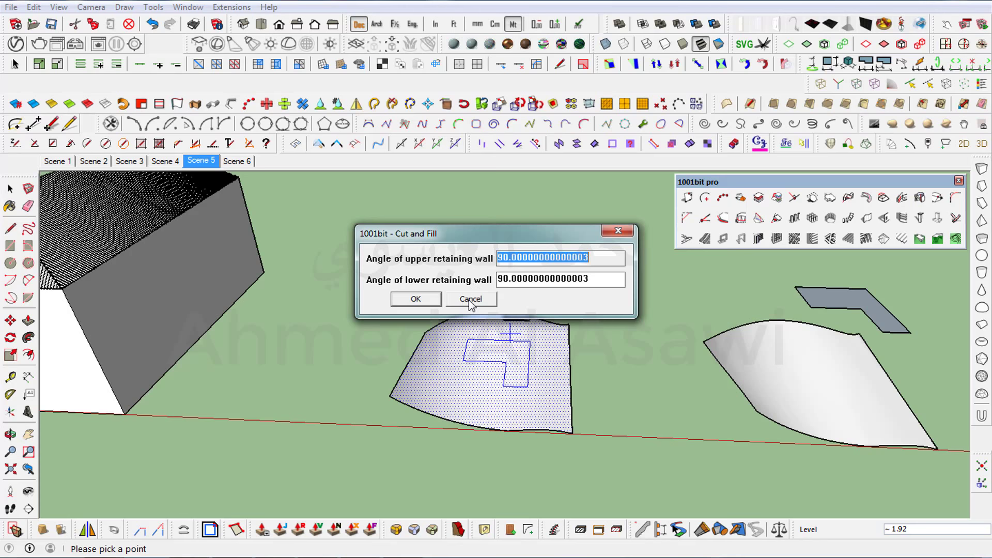
pyautogui.click(417, 300)
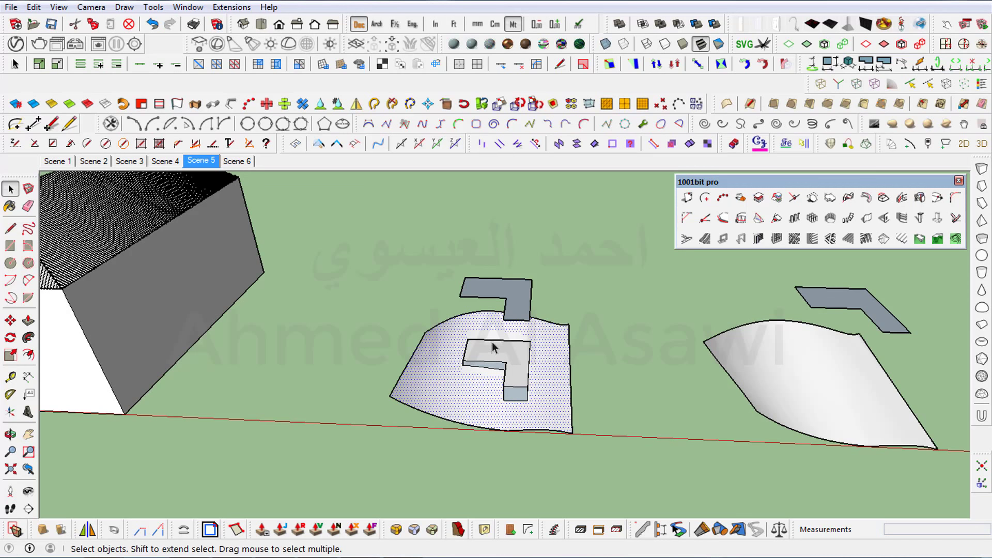
# Push/Pull the L-shaped platform's top face up 1.27 into a solid block.
pyautogui.moveTo(471, 410); pyautogui.dragTo(517, 386, button='middle')
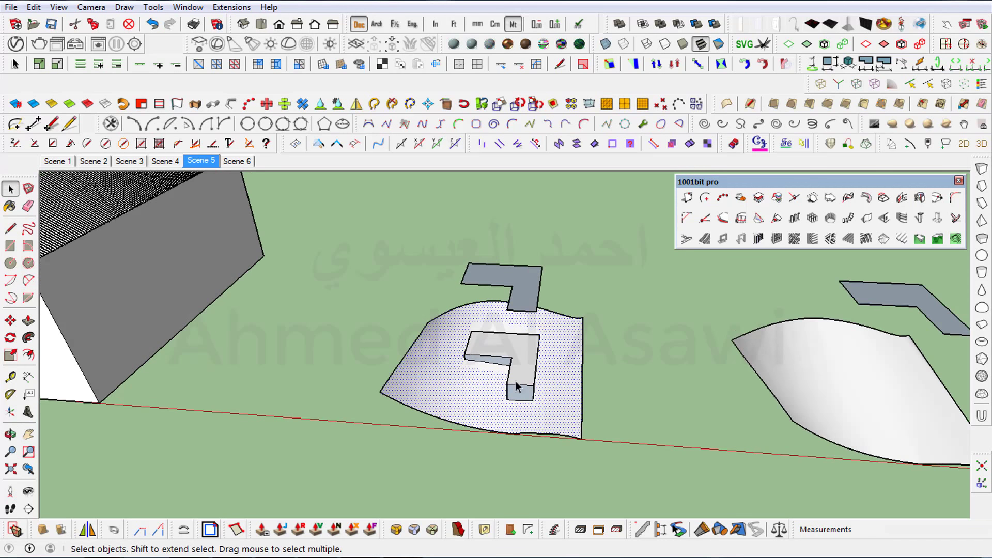
pyautogui.scroll(1, 517, 386)
pyautogui.scroll(2, 533, 362)
pyautogui.scroll(2, 519, 351)
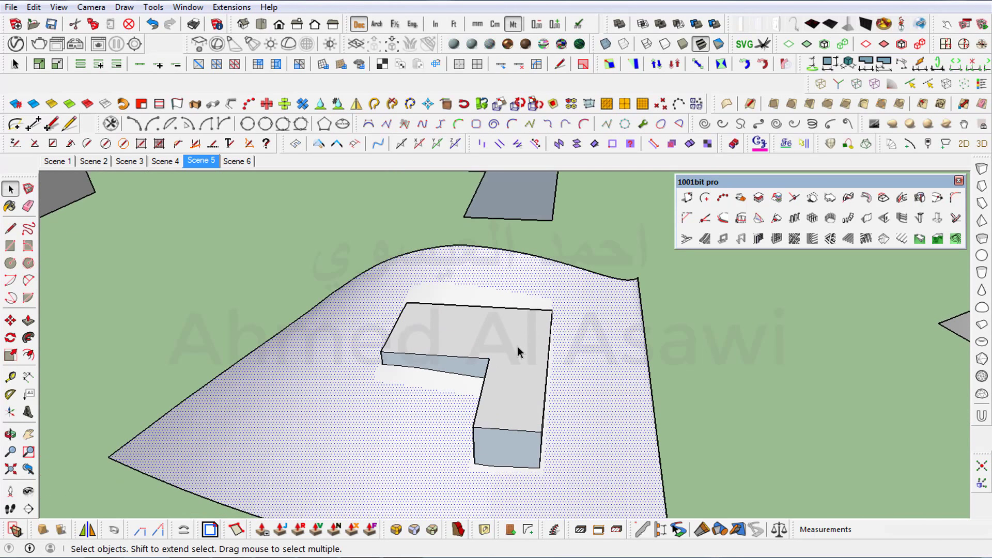
pyautogui.click(517, 349)
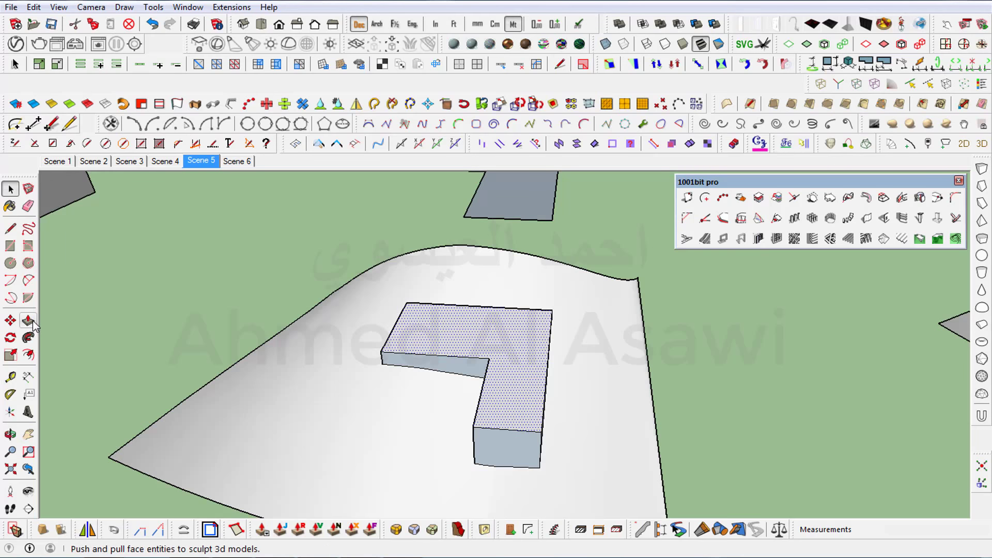
pyautogui.click(28, 321)
pyautogui.click(499, 338)
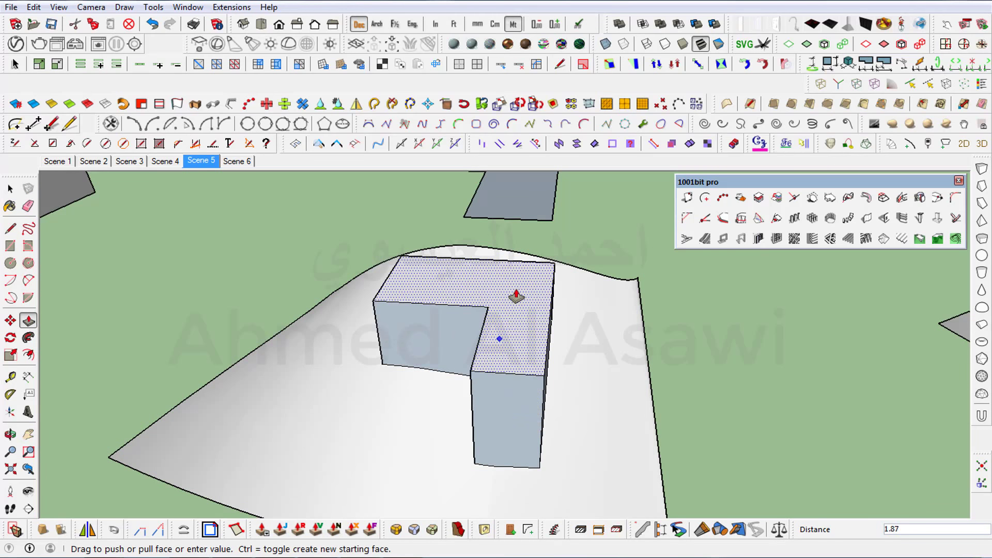
pyautogui.click(512, 317)
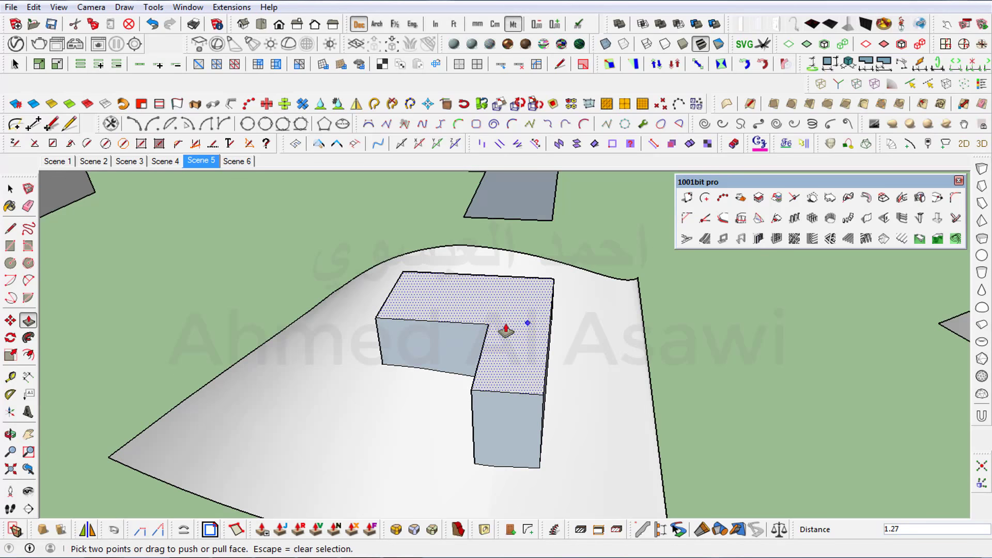
# Orbit around the raised L-block and return to the Select tool.
pyautogui.scroll(-1, 546, 371)
pyautogui.scroll(-2, 548, 372)
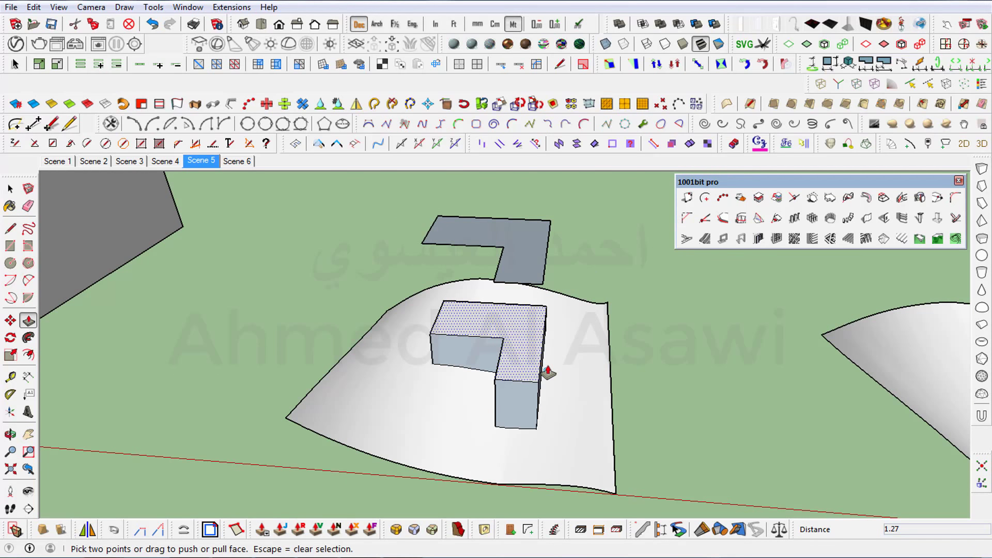
pyautogui.moveTo(548, 371); pyautogui.dragTo(398, 368, button='middle')
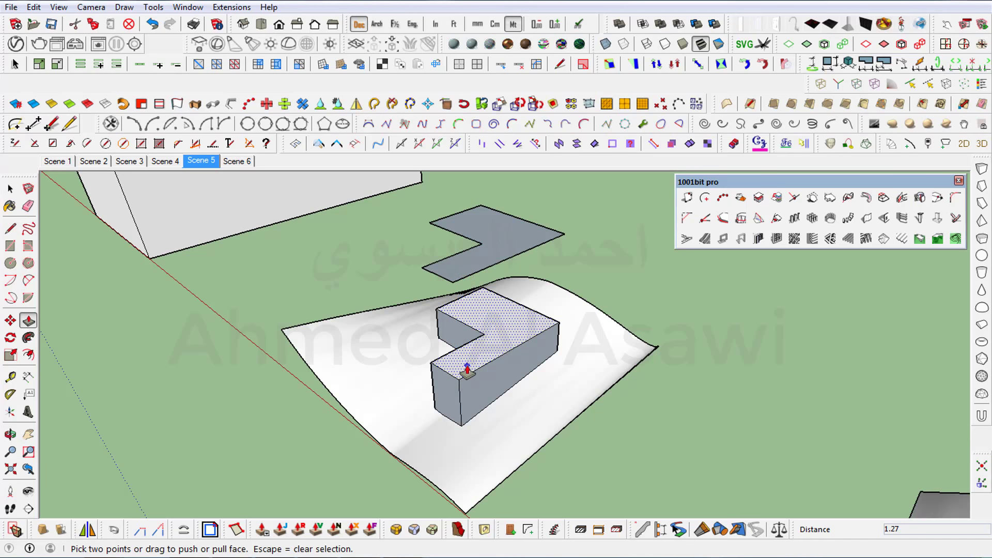
pyautogui.press('space')
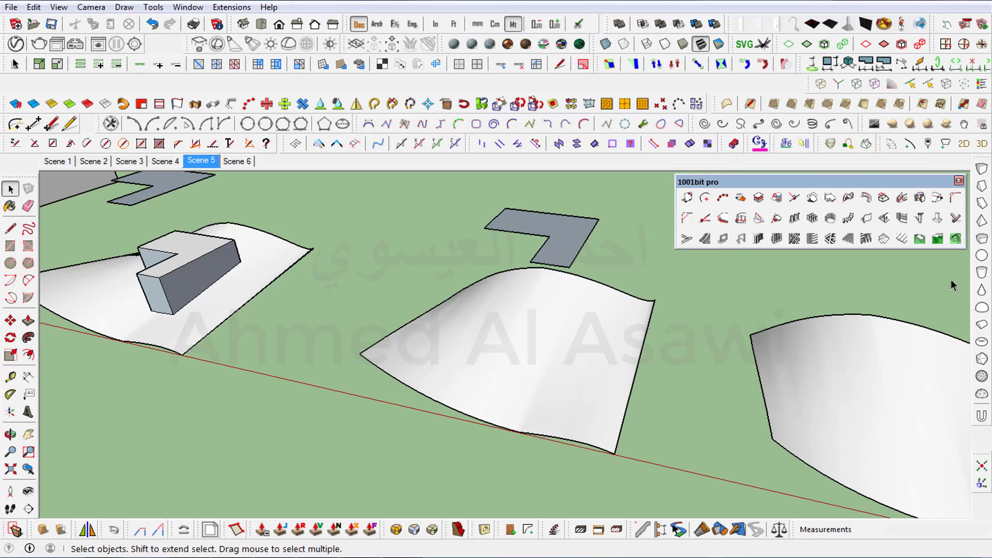
# Project the L-shaped footprint onto the second terrain and try Push/Pull on the resulting face.
pyautogui.click(539, 339)
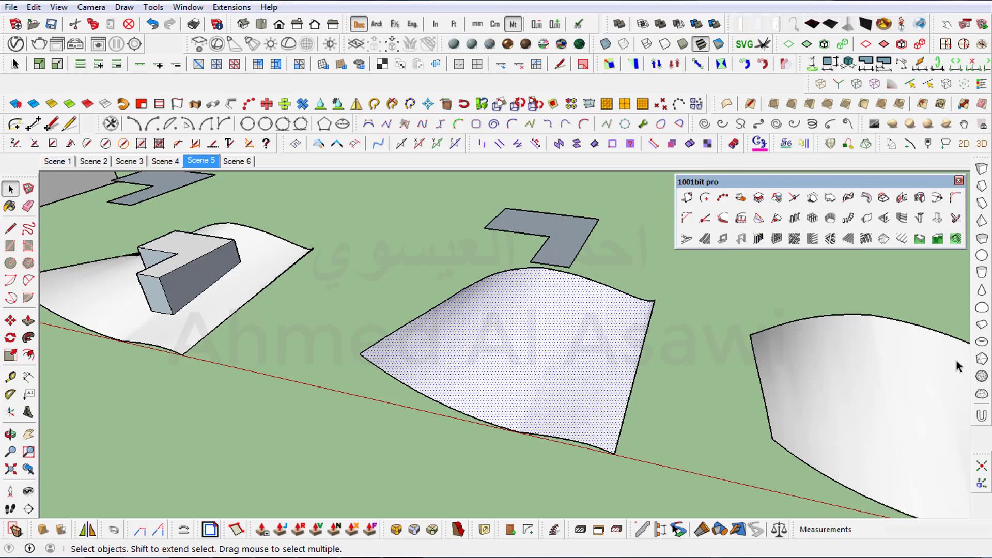
pyautogui.click(938, 239)
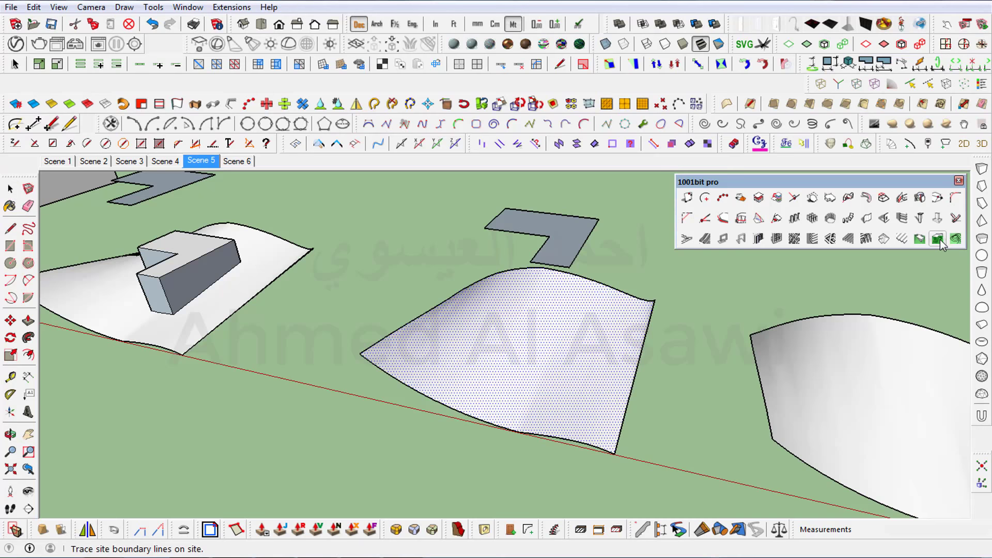
pyautogui.click(566, 239)
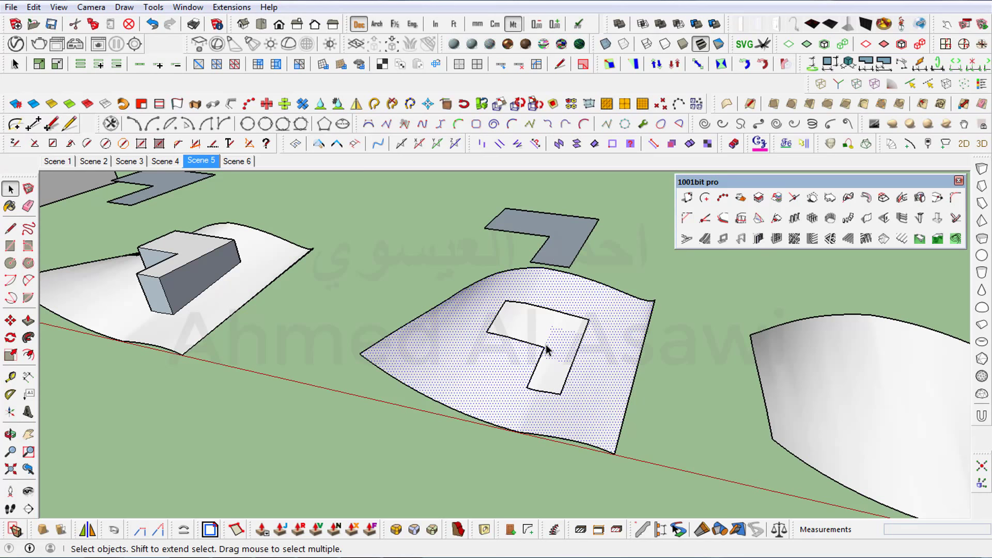
pyautogui.click(538, 327)
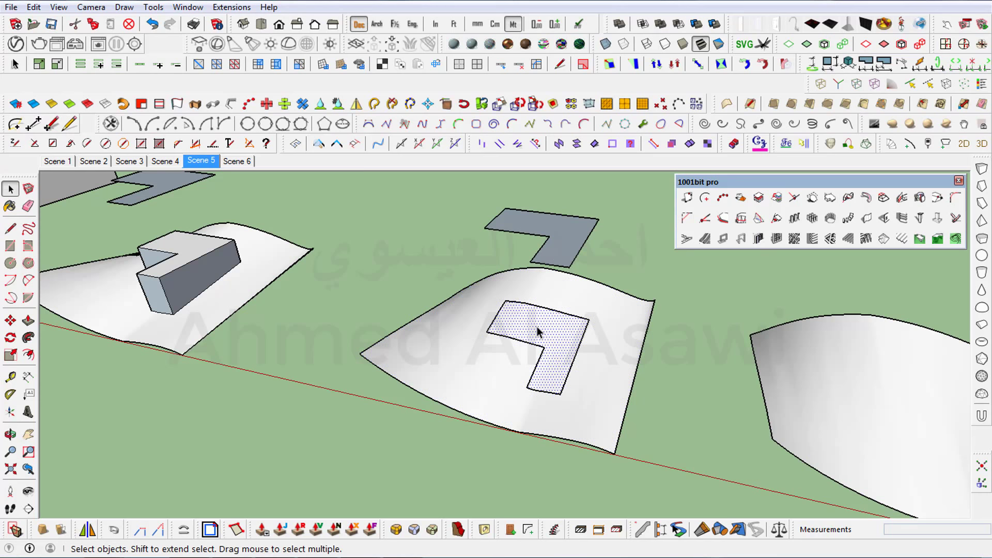
pyautogui.scroll(3, 538, 327)
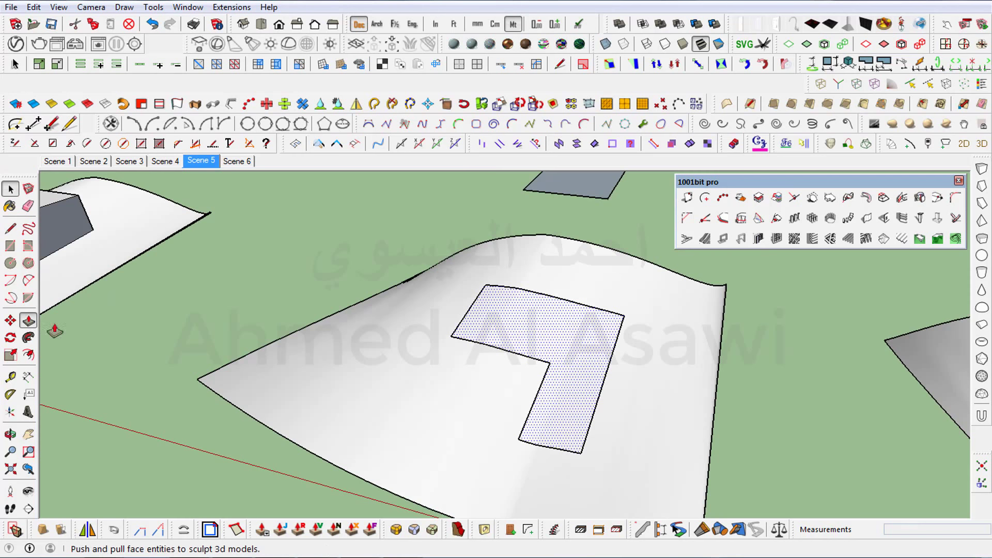
pyautogui.click(28, 321)
pyautogui.press('space')
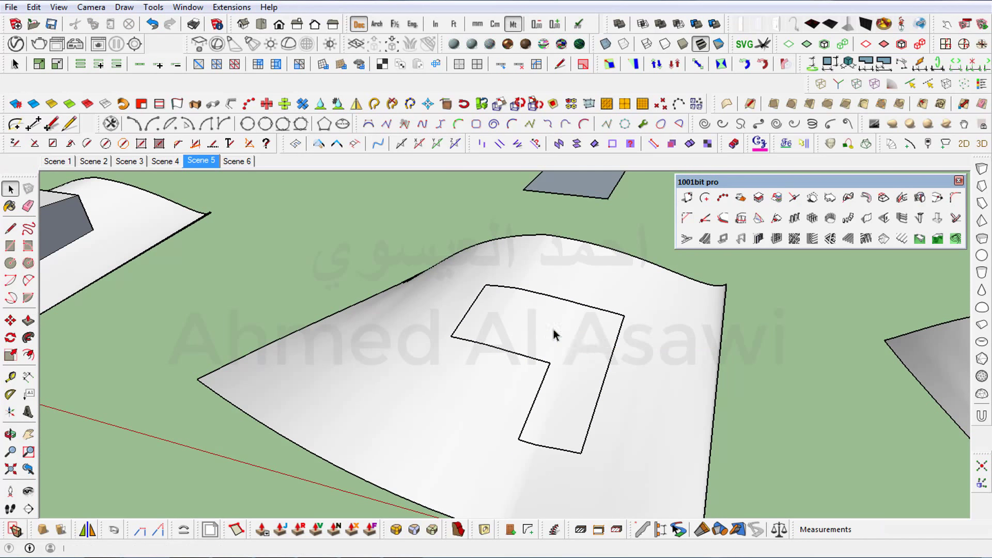
# Delete the projected L-shaped face, opening a hole through the curved terrain.
pyautogui.click(546, 341)
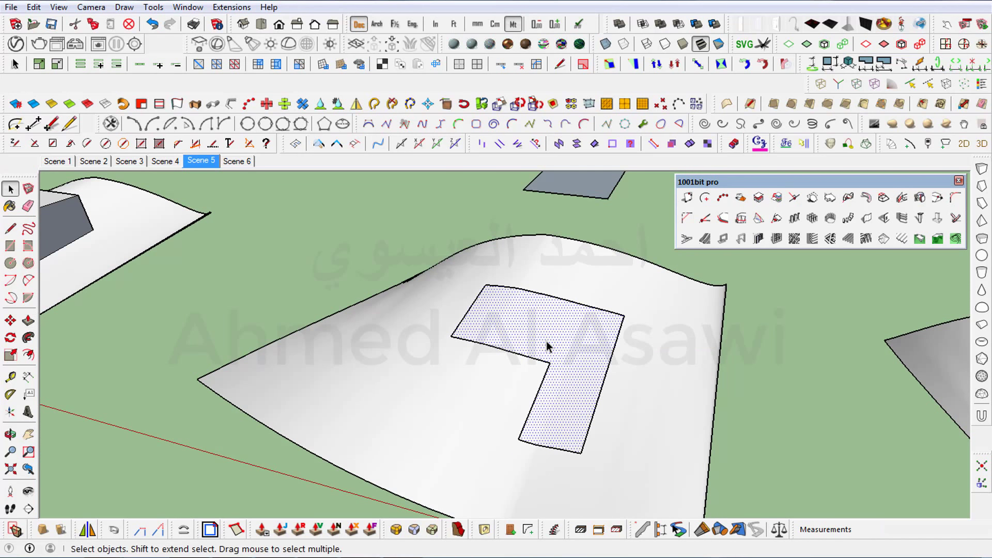
pyautogui.click(28, 320)
pyautogui.press('space')
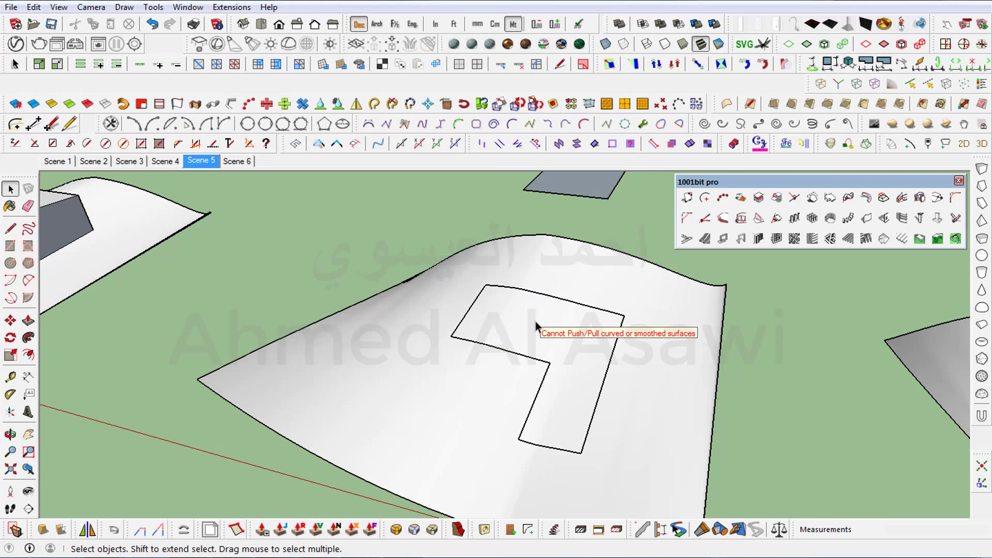
pyautogui.click(565, 339)
pyautogui.scroll(-1, 565, 342)
pyautogui.scroll(-1, 565, 341)
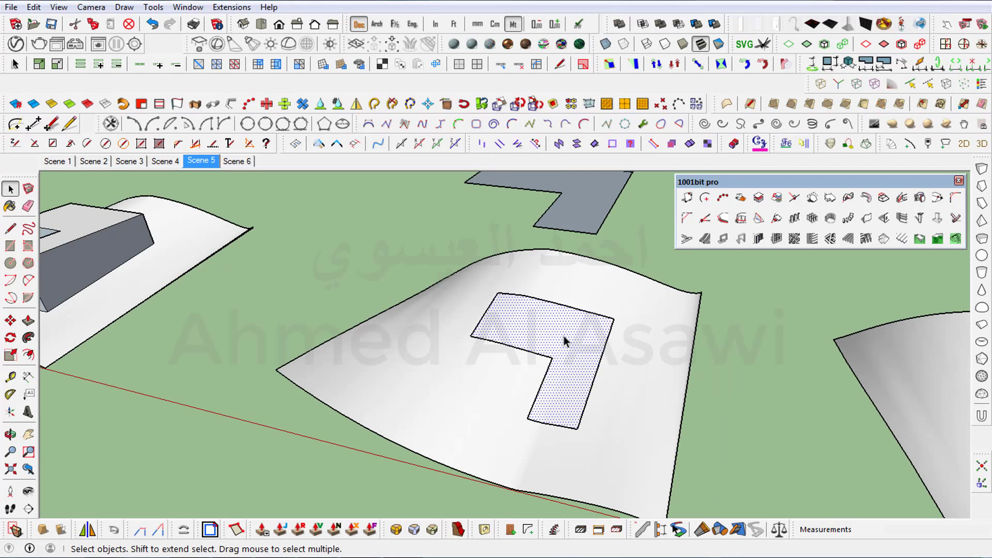
pyautogui.press('Delete')
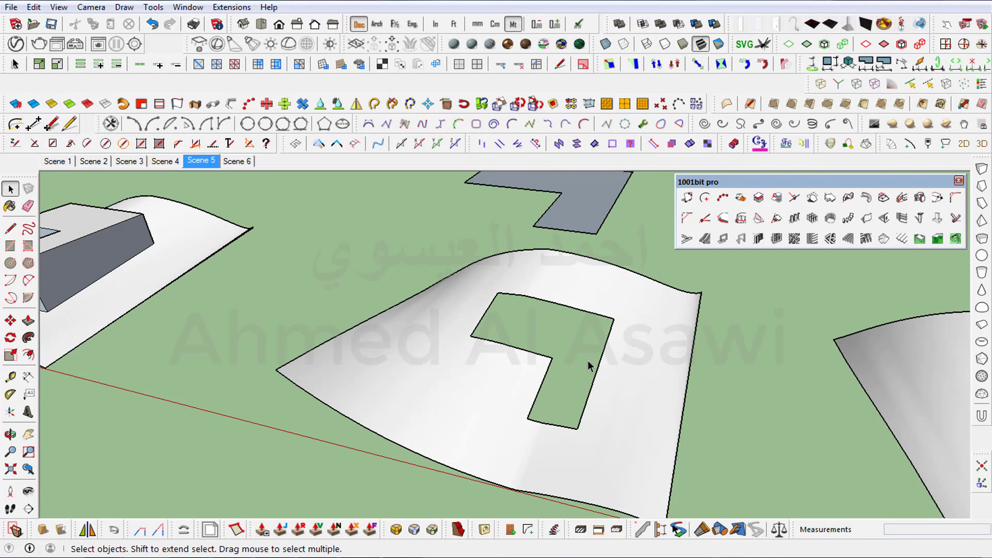
pyautogui.moveTo(587, 360); pyautogui.dragTo(445, 430, button='middle')
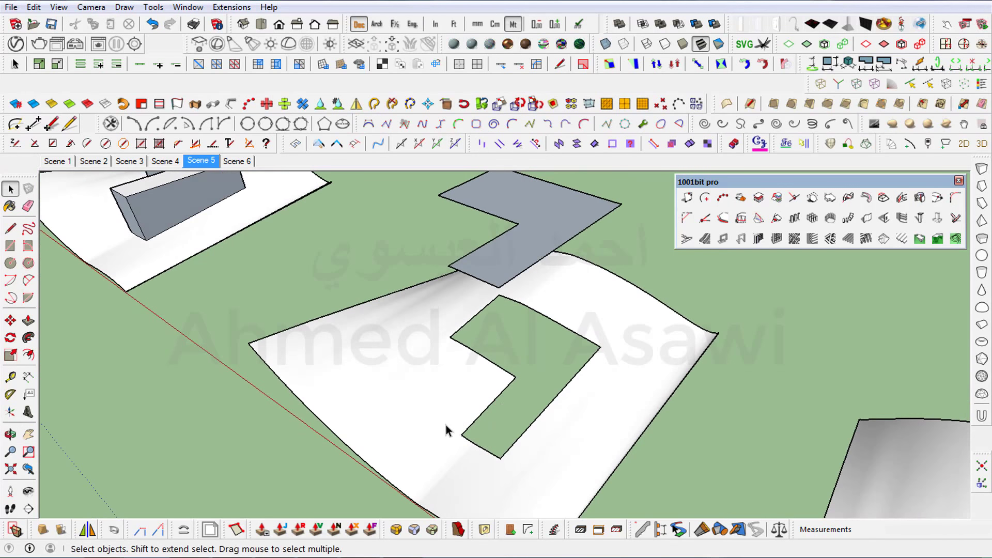
pyautogui.moveTo(439, 372)
pyautogui.mouseDown(button='middle')
pyautogui.moveTo(477, 483)
pyautogui.moveTo(510, 395)
pyautogui.mouseUp(button='middle')
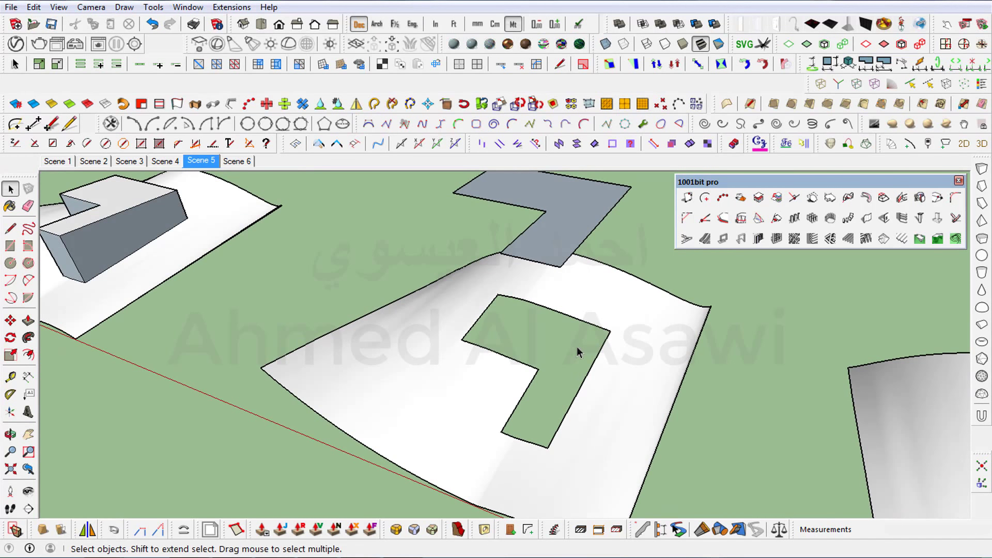
pyautogui.scroll(-3, 548, 332)
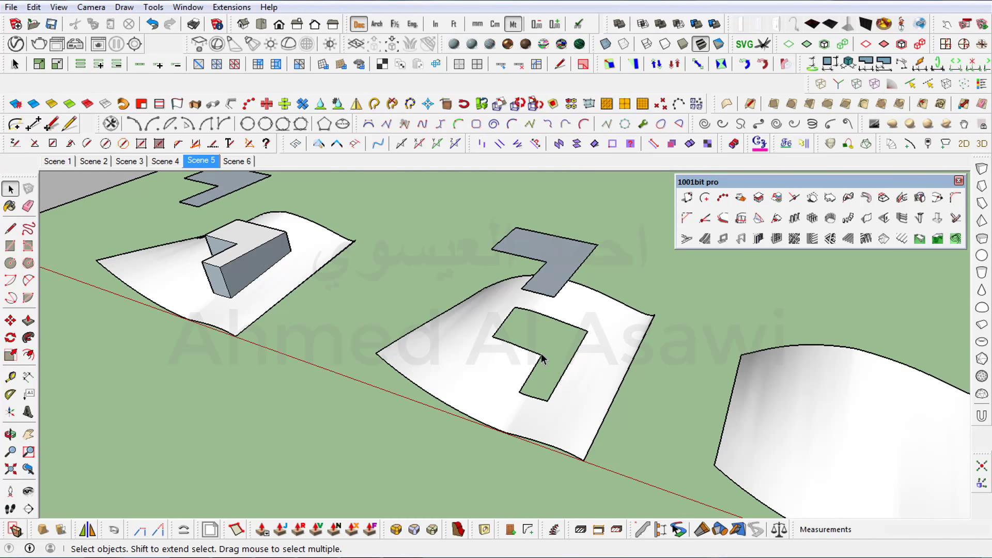
pyautogui.scroll(2, 543, 359)
pyautogui.scroll(1, 542, 360)
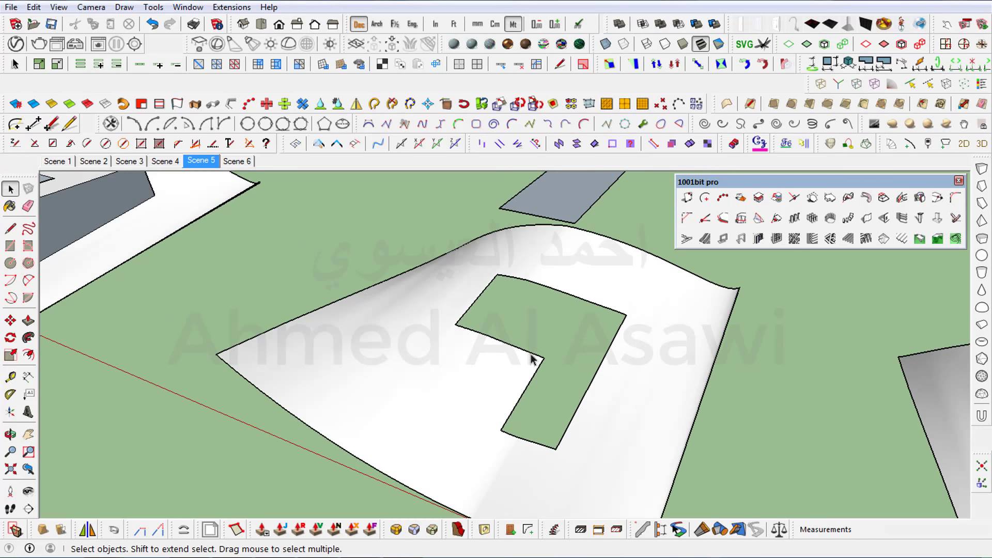
pyautogui.scroll(-1, 514, 341)
pyautogui.scroll(-3, 513, 341)
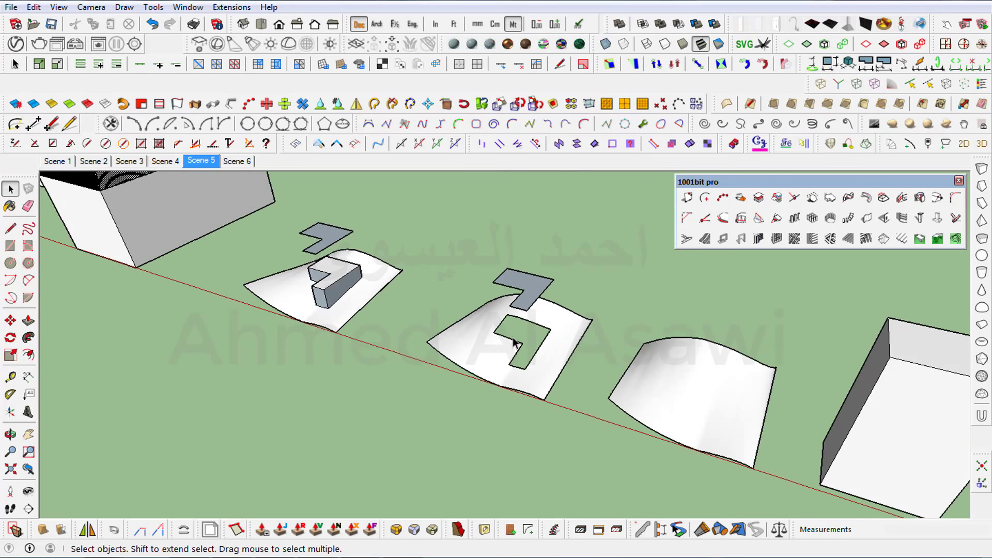
pyautogui.scroll(2, 517, 339)
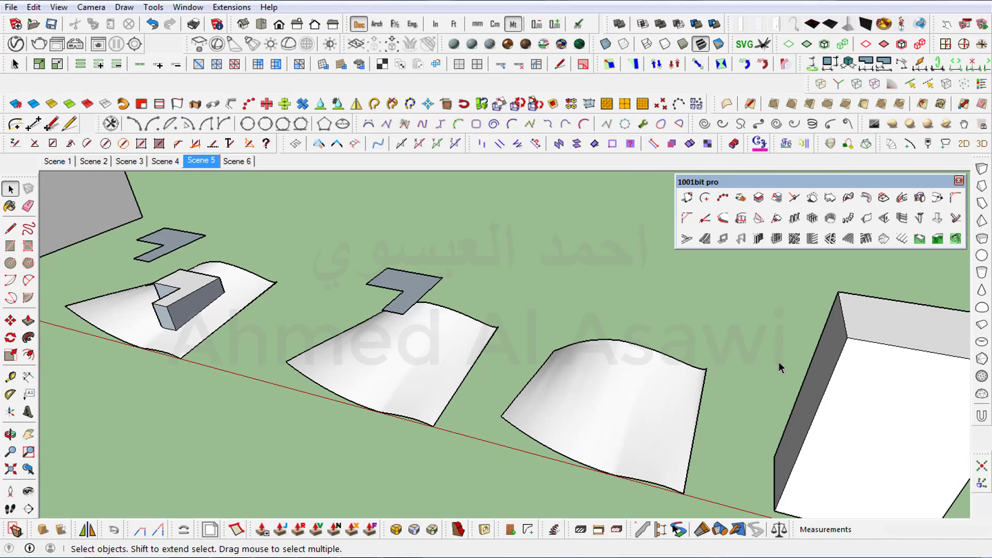
pyautogui.moveTo(745, 411); pyautogui.dragTo(692, 344, button='middle')
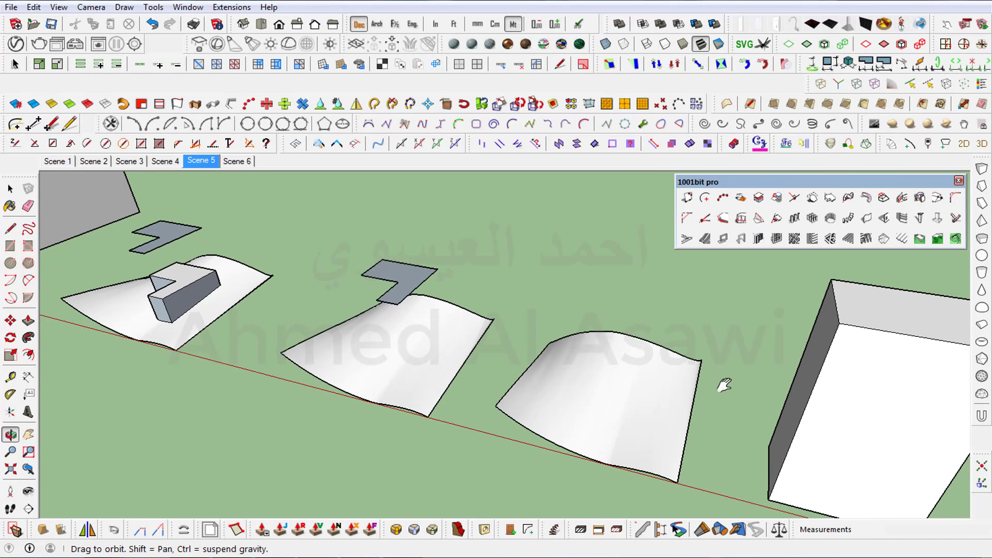
pyautogui.click(613, 380)
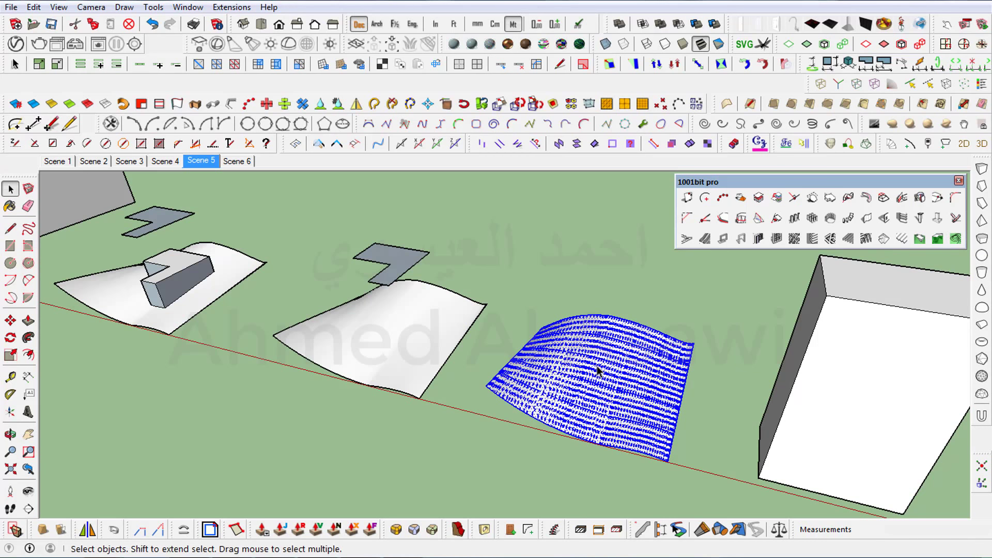
# Make the third curved terrain a group and open it for editing.
pyautogui.moveTo(724, 339); pyautogui.dragTo(526, 473)
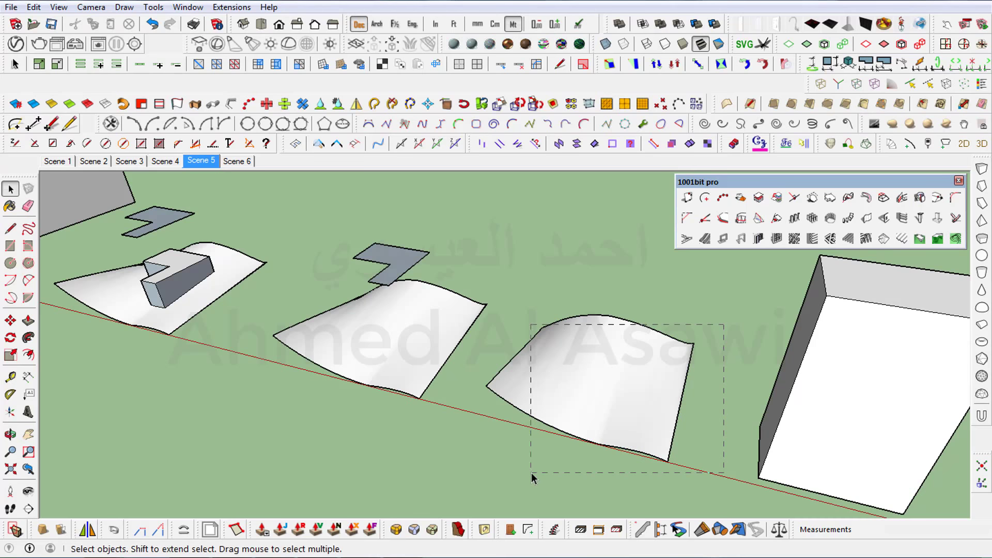
pyautogui.rightClick(551, 413)
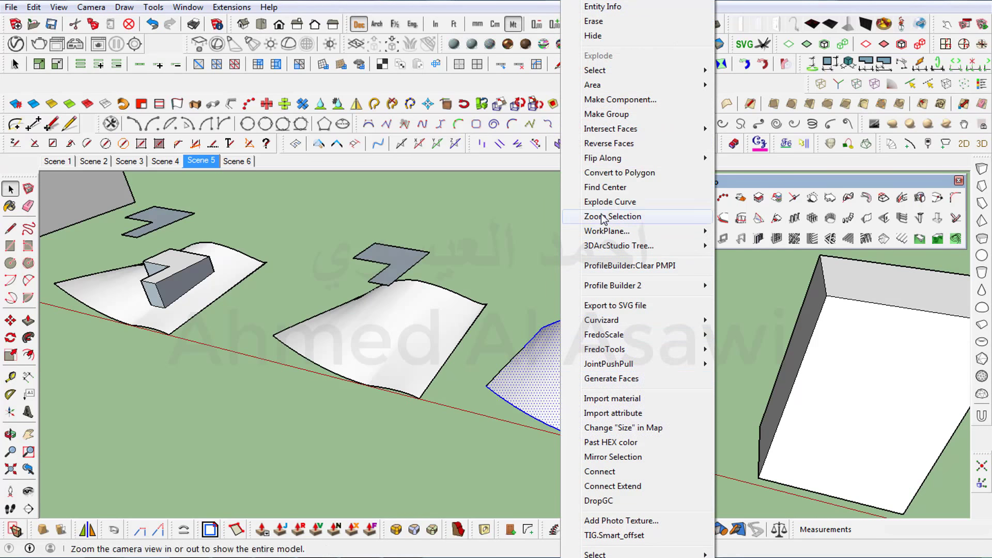
pyautogui.click(615, 119)
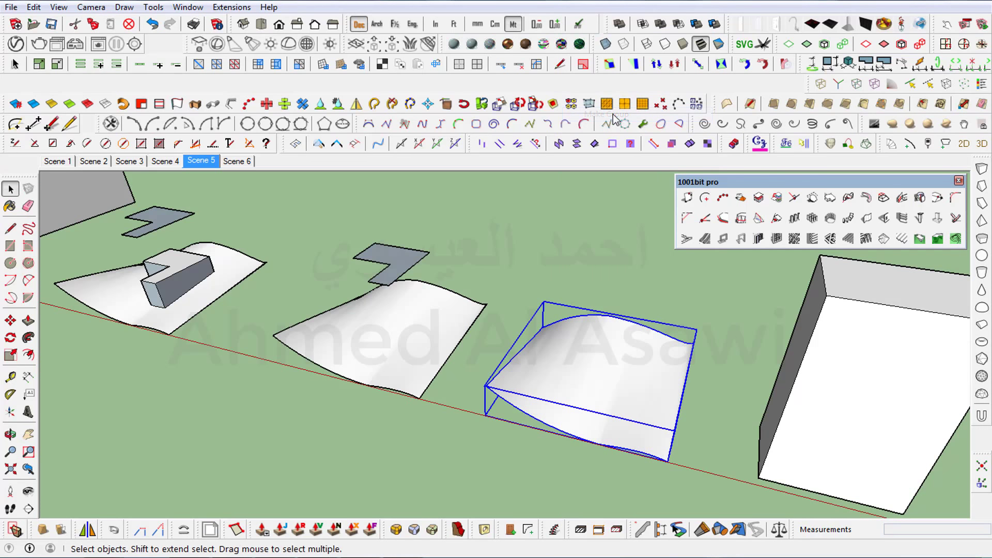
pyautogui.doubleClick(632, 376)
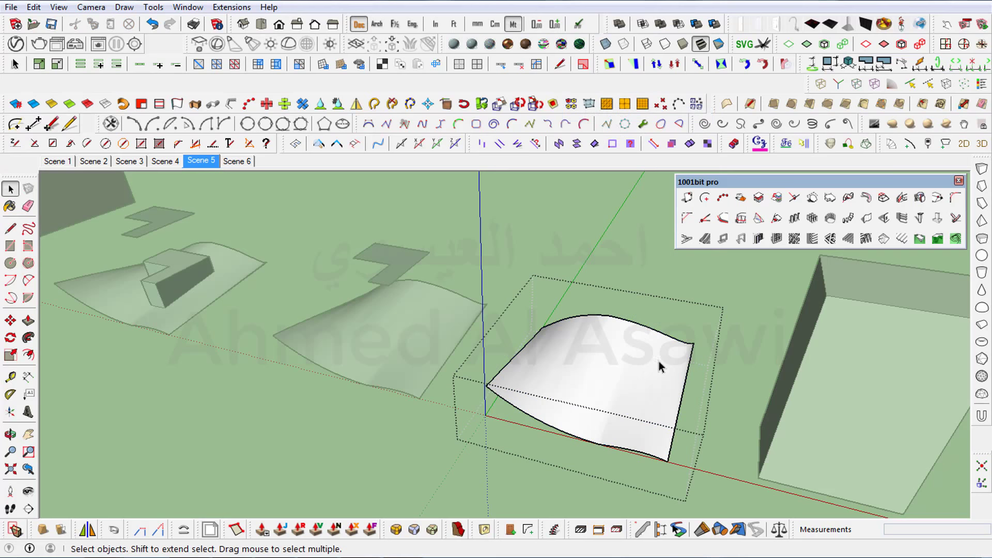
# Generate 1001bit contours on the terrain at 0.50 intervals from reference level 1.68.
pyautogui.click(956, 238)
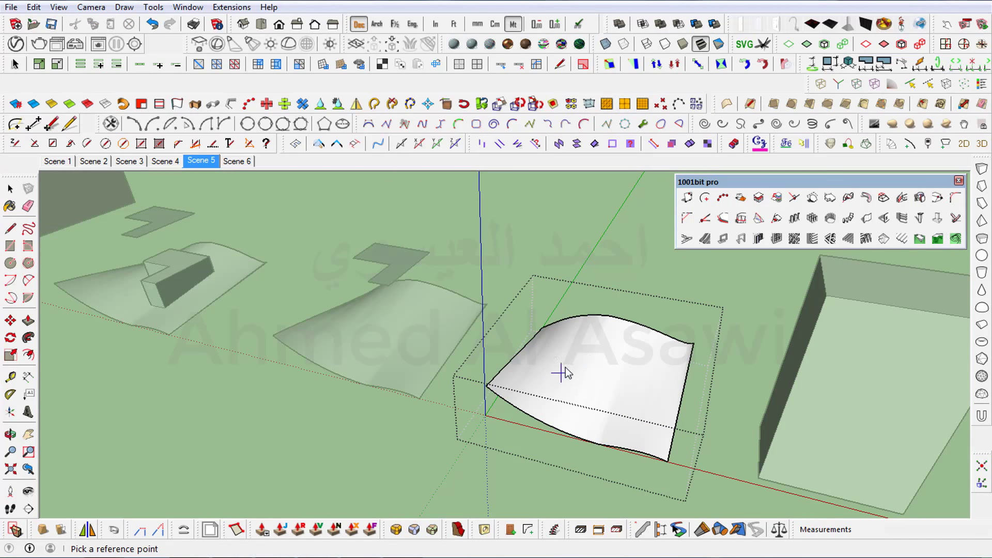
pyautogui.click(578, 354)
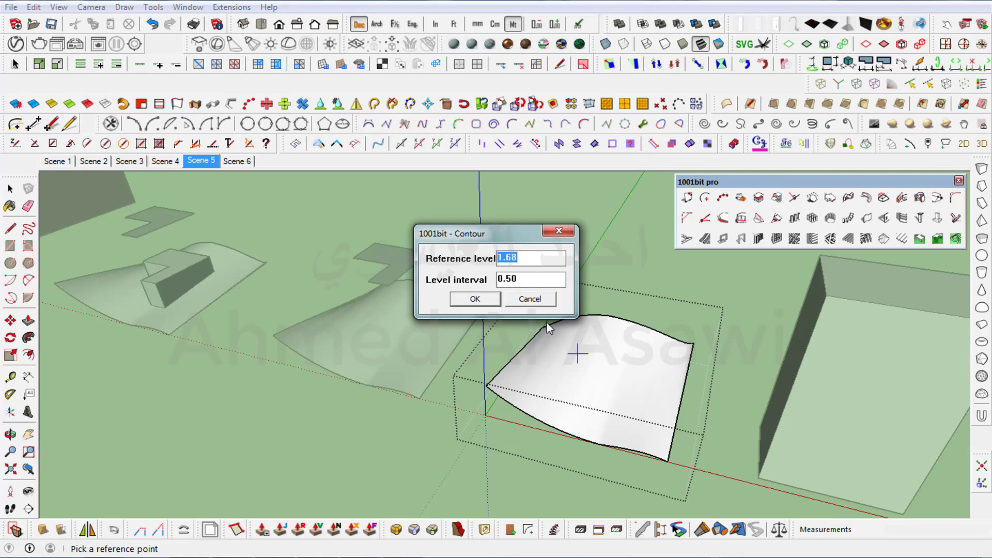
pyautogui.click(476, 301)
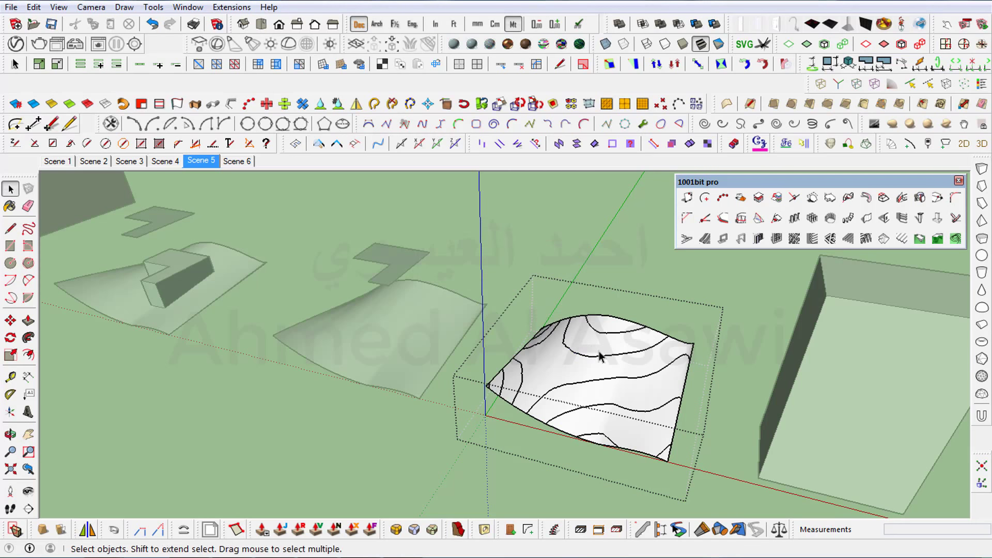
pyautogui.scroll(3, 594, 377)
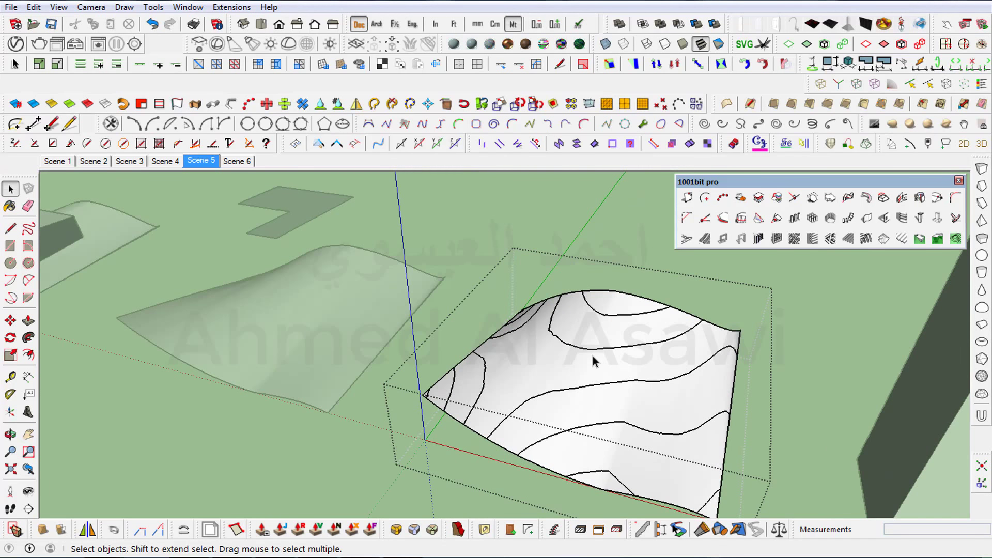
pyautogui.scroll(-2, 595, 372)
pyautogui.scroll(2, 580, 396)
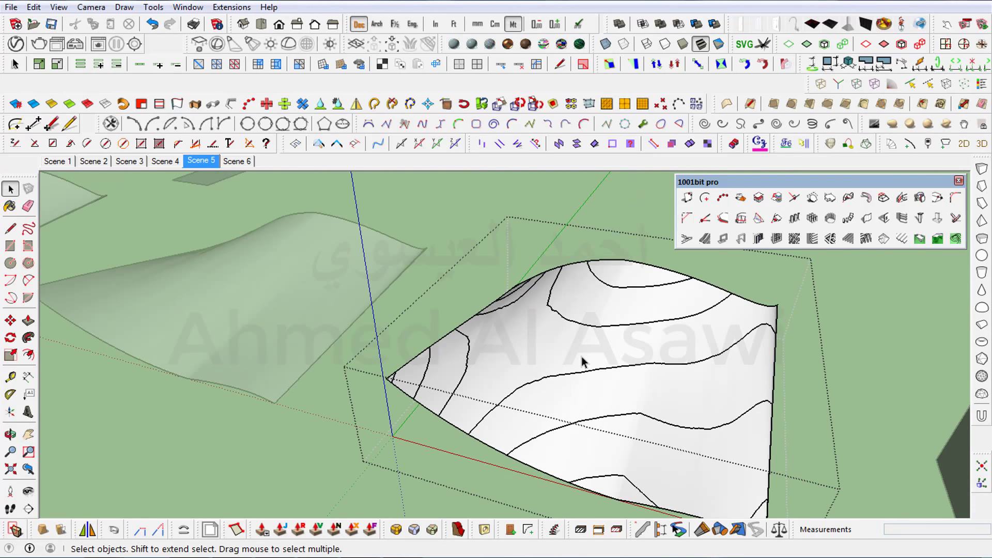
pyautogui.scroll(-2, 584, 361)
pyautogui.scroll(2, 594, 368)
pyautogui.scroll(2, 602, 367)
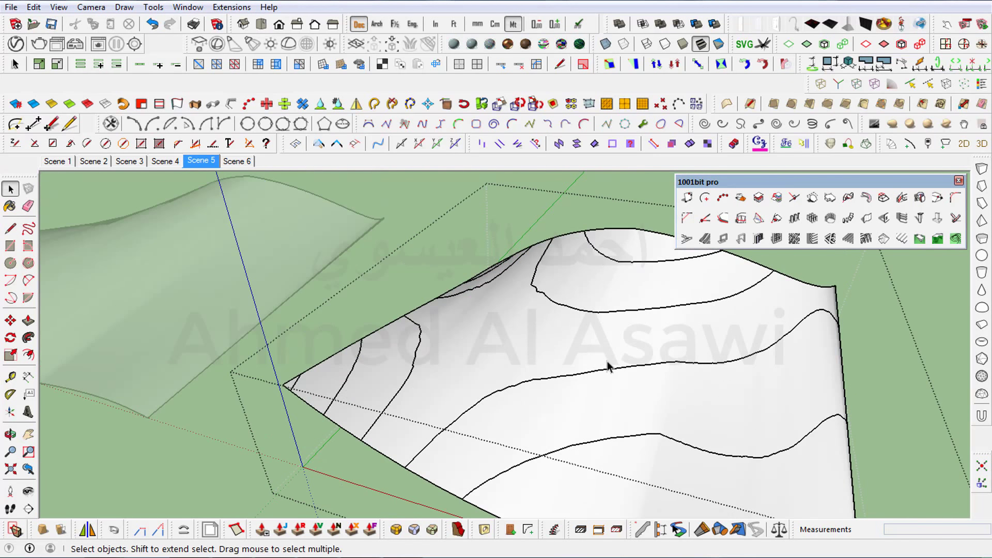
pyautogui.scroll(-2, 608, 366)
pyautogui.scroll(-1, 608, 366)
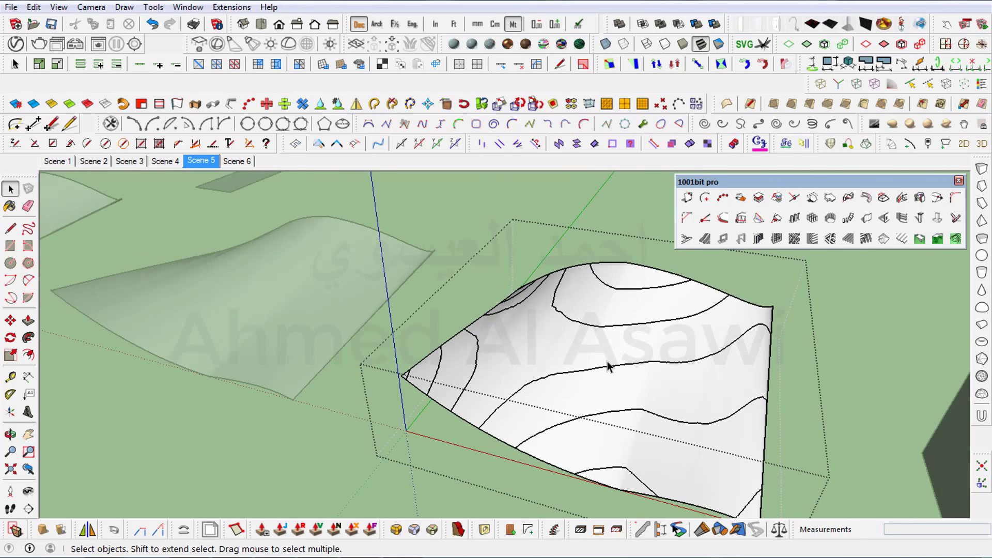
# Undo the 0.50 contours and restart the Contour tool with a new reference point.
pyautogui.hotkey('ctrl', 'z')
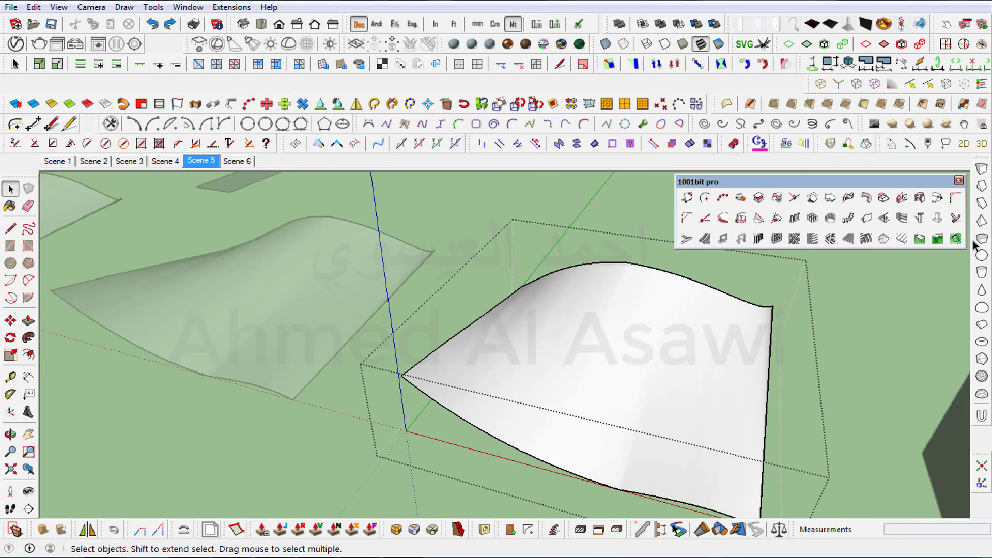
pyautogui.click(660, 348)
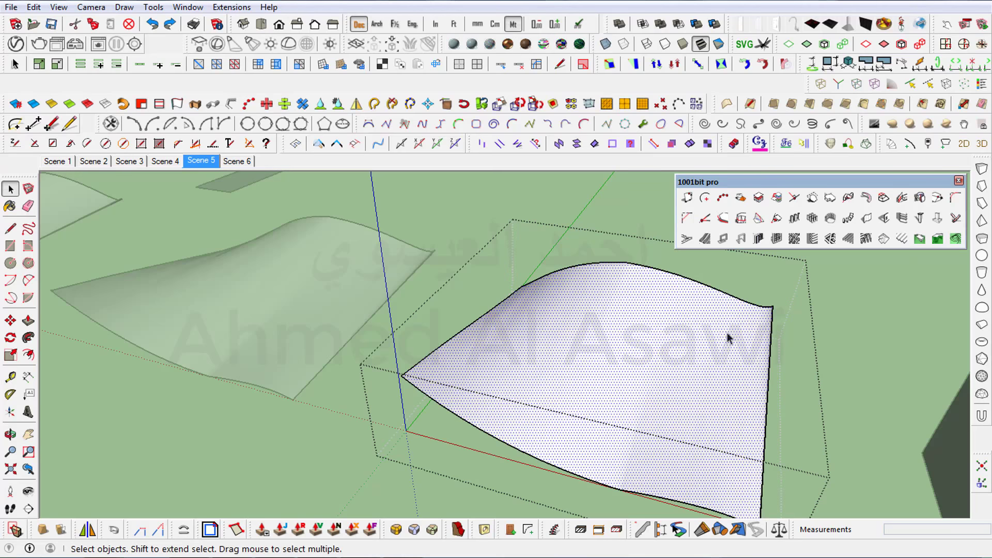
pyautogui.click(956, 239)
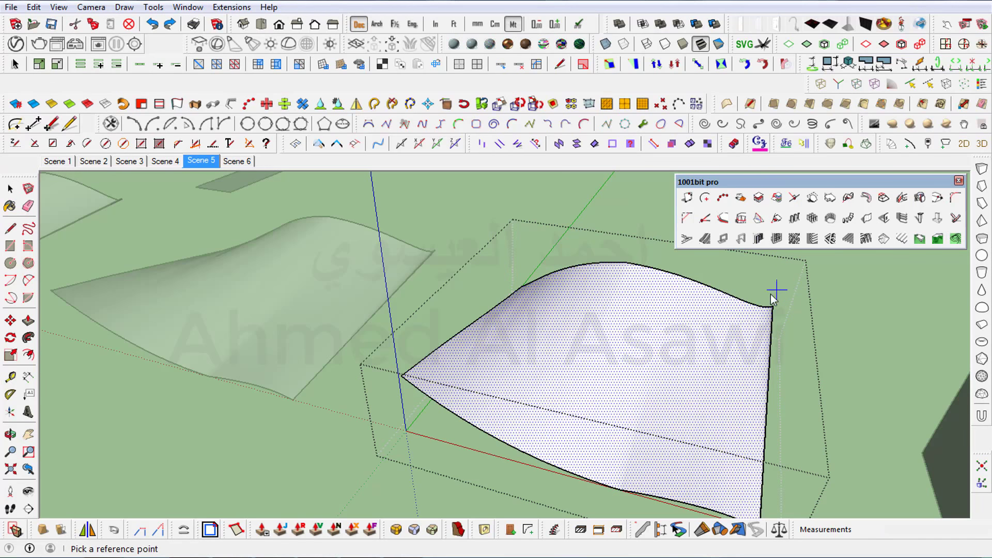
pyautogui.click(578, 322)
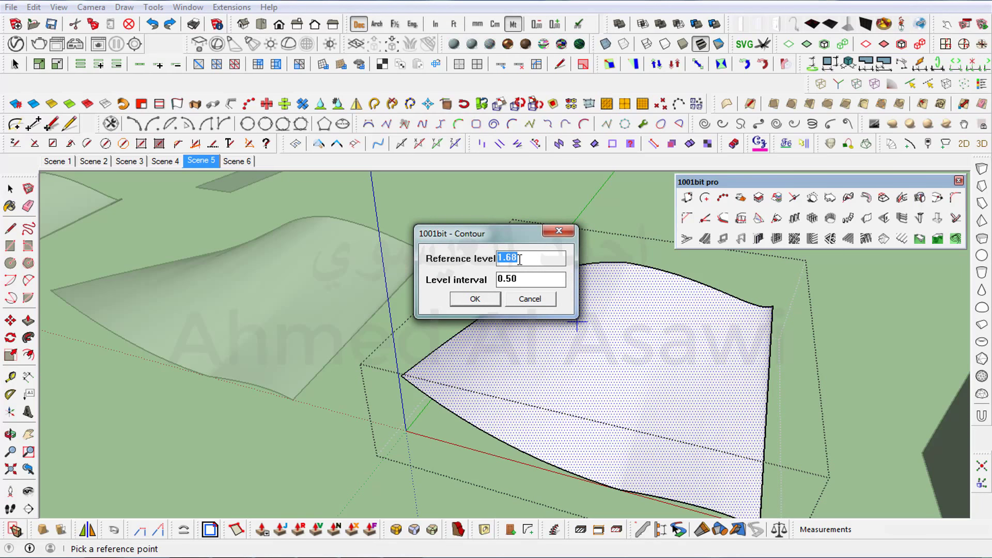
# Regenerate the terrain contours with level interval 1 and reference level 0.
pyautogui.click(516, 280)
pyautogui.doubleClick(518, 279)
pyautogui.click(521, 280)
pyautogui.doubleClick(524, 280)
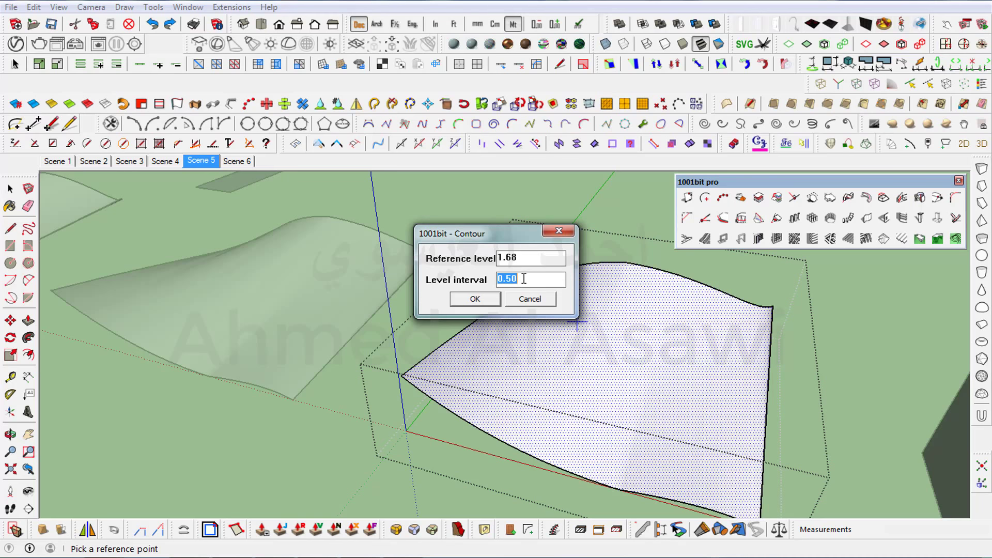
pyautogui.write('1')
pyautogui.doubleClick(541, 257)
pyautogui.write('0')
pyautogui.click(478, 299)
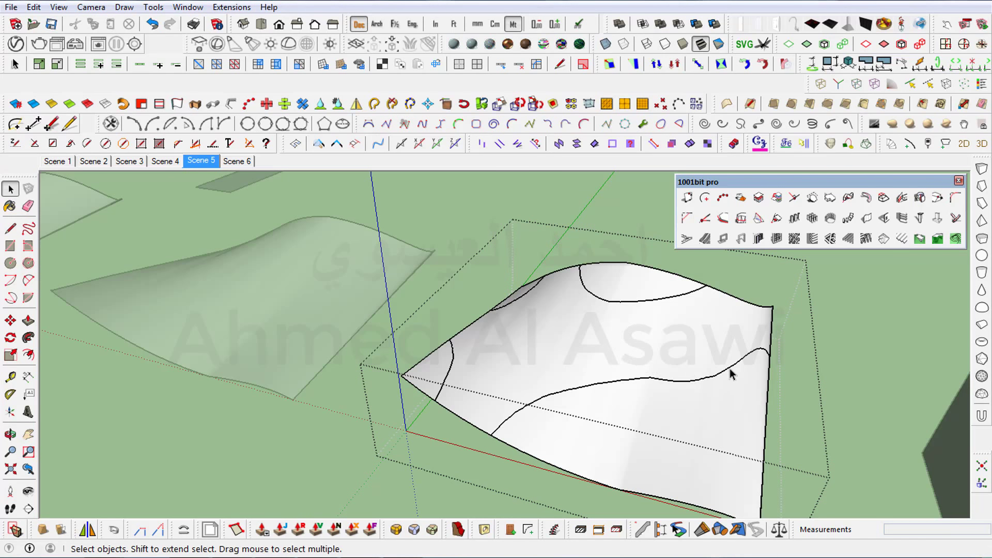
# Make the whole tall box a group and open it for editing.
pyautogui.moveTo(855, 365); pyautogui.dragTo(423, 331, button='middle')
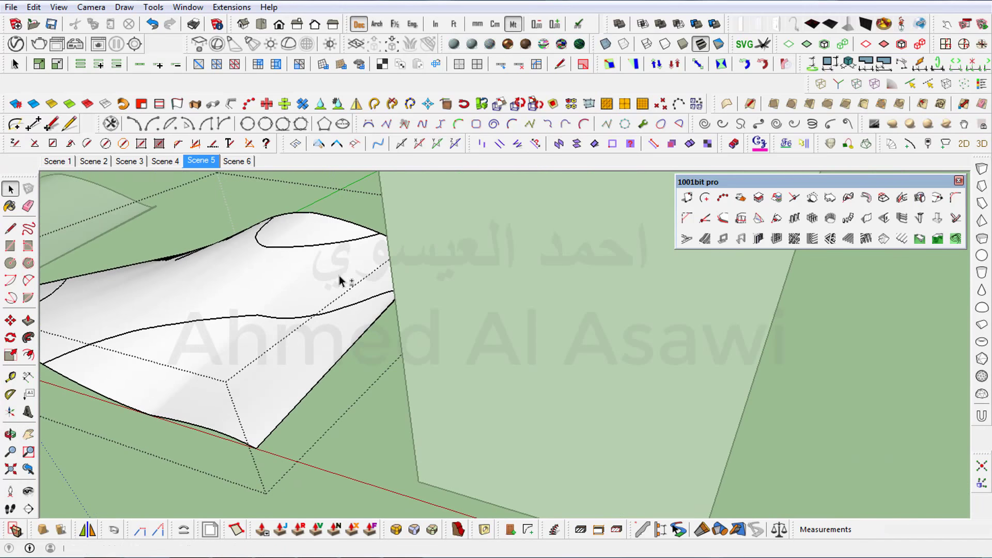
pyautogui.scroll(-3, 422, 331)
pyautogui.scroll(3, 800, 395)
pyautogui.click(545, 336)
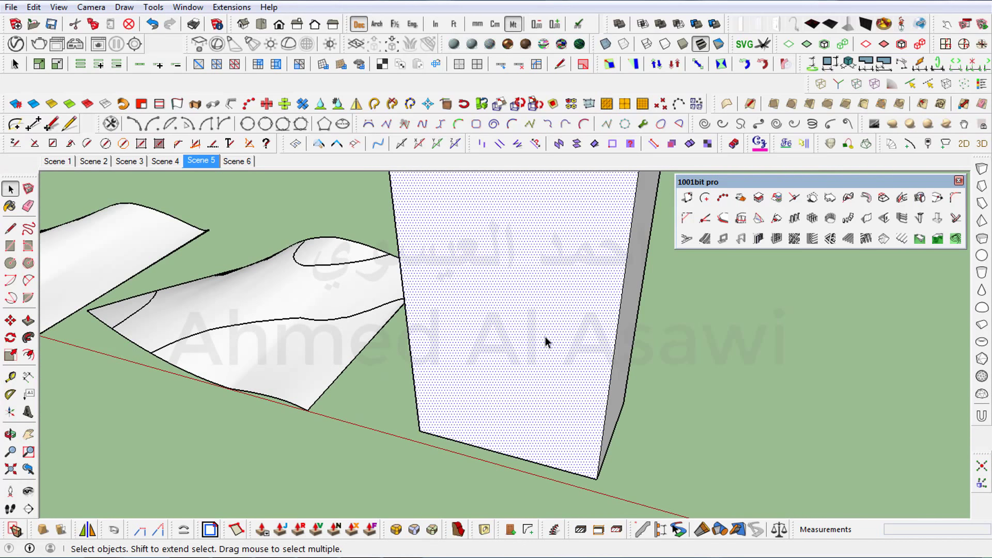
pyautogui.tripleClick(545, 336)
pyautogui.scroll(-2, 546, 335)
pyautogui.rightClick(558, 325)
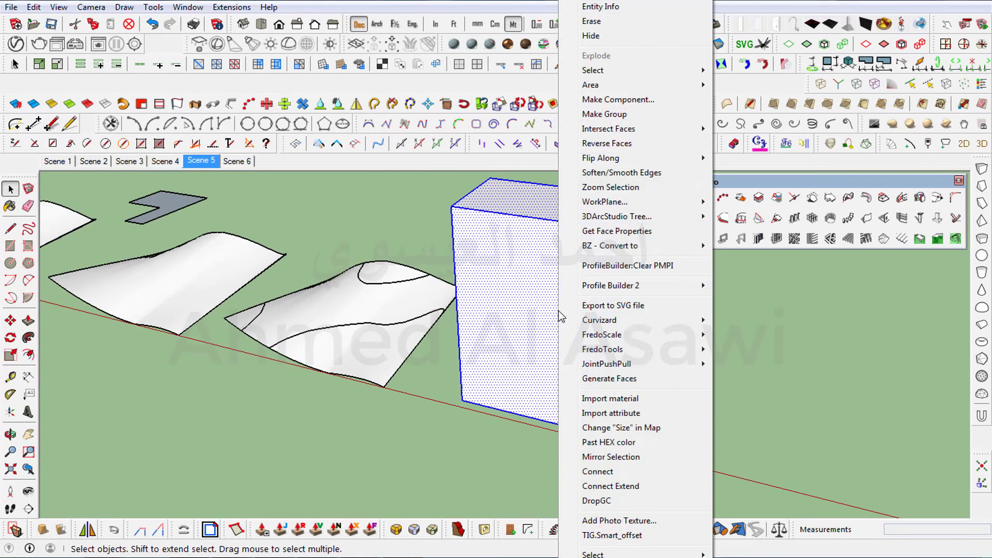
pyautogui.click(607, 114)
pyautogui.doubleClick(573, 301)
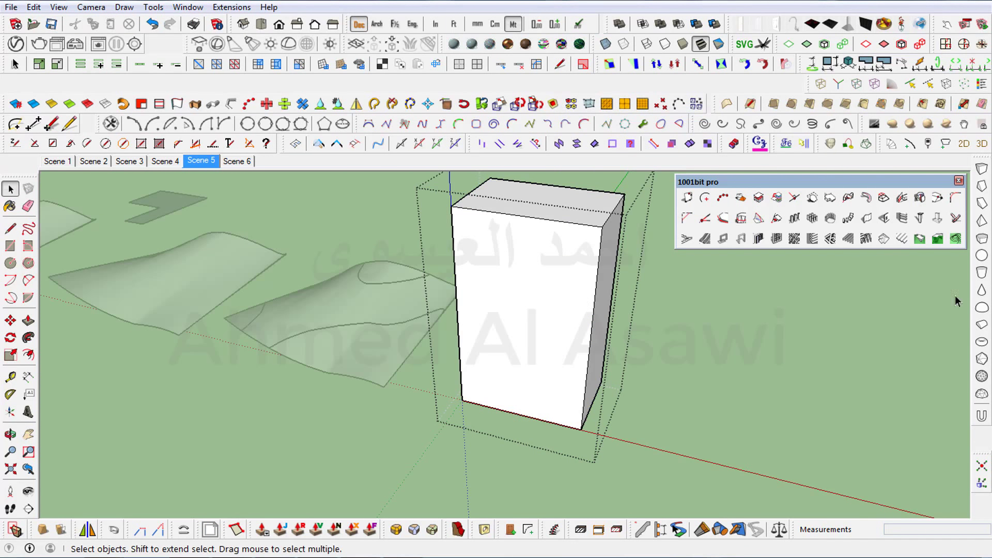
# Slice contour floor lines into the box at 1.00 intervals from reference level 0.
pyautogui.click(956, 239)
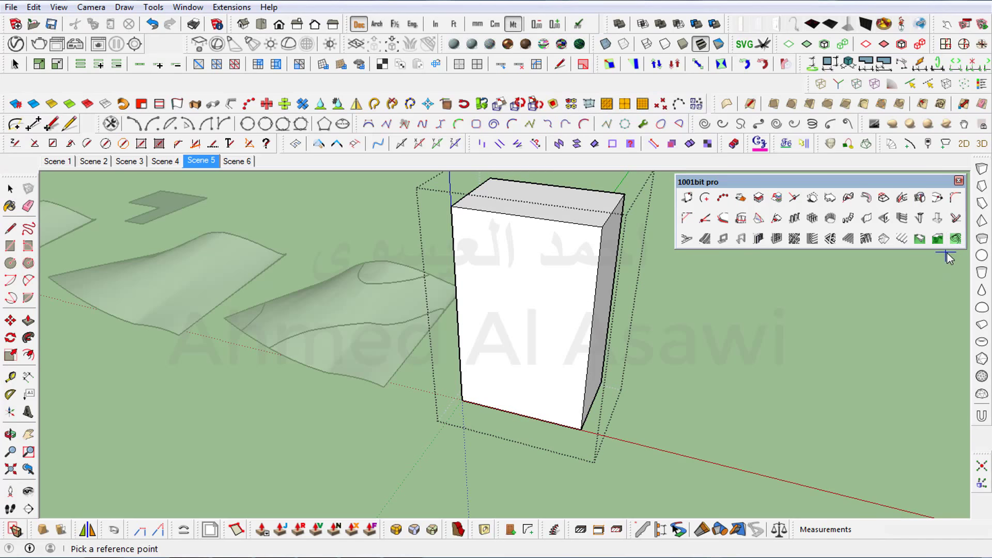
pyautogui.click(535, 313)
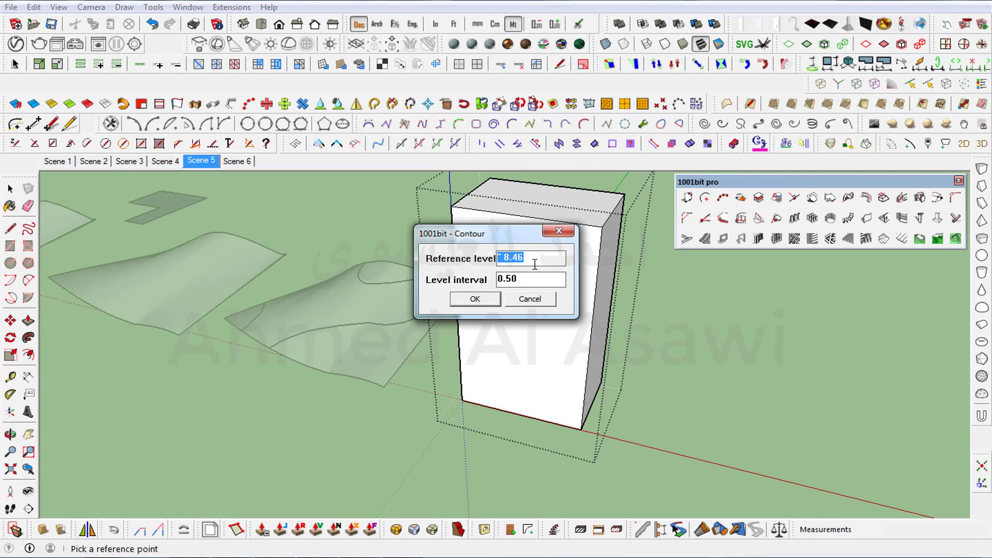
pyautogui.click(526, 280)
pyautogui.doubleClick(527, 279)
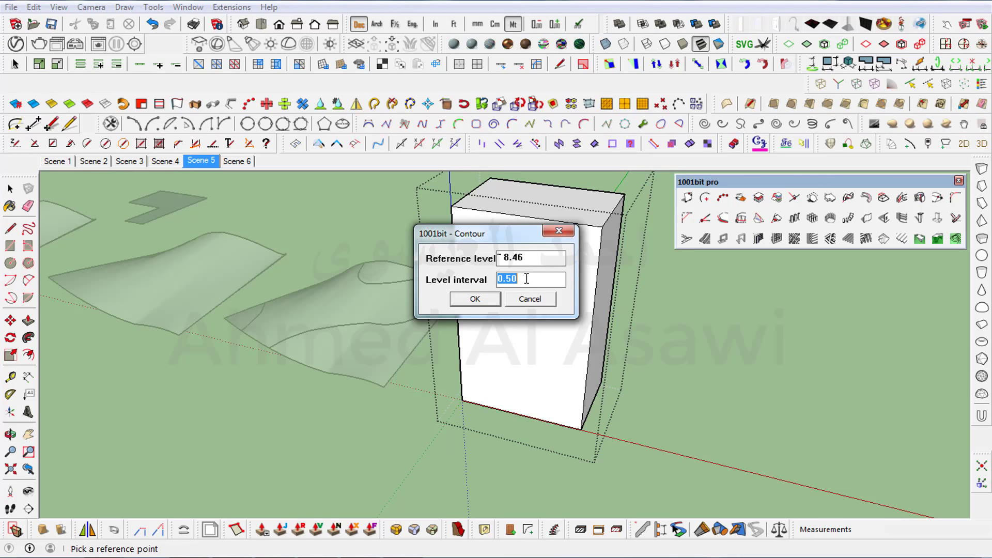
pyautogui.write('1')
pyautogui.press('Home')
pyautogui.write('00')
pyautogui.press('BackSpace')
pyautogui.press('BackSpace')
pyautogui.press('BackSpace')
pyautogui.press('BackSpace')
pyautogui.write('1.')
pyautogui.write('00')
pyautogui.doubleClick(548, 263)
pyautogui.write('0')
pyautogui.write('0')
pyautogui.press('BackSpace')
pyautogui.press('BackSpace')
pyautogui.press('BackSpace')
pyautogui.press('BackSpace')
pyautogui.write('0')
pyautogui.click(476, 304)
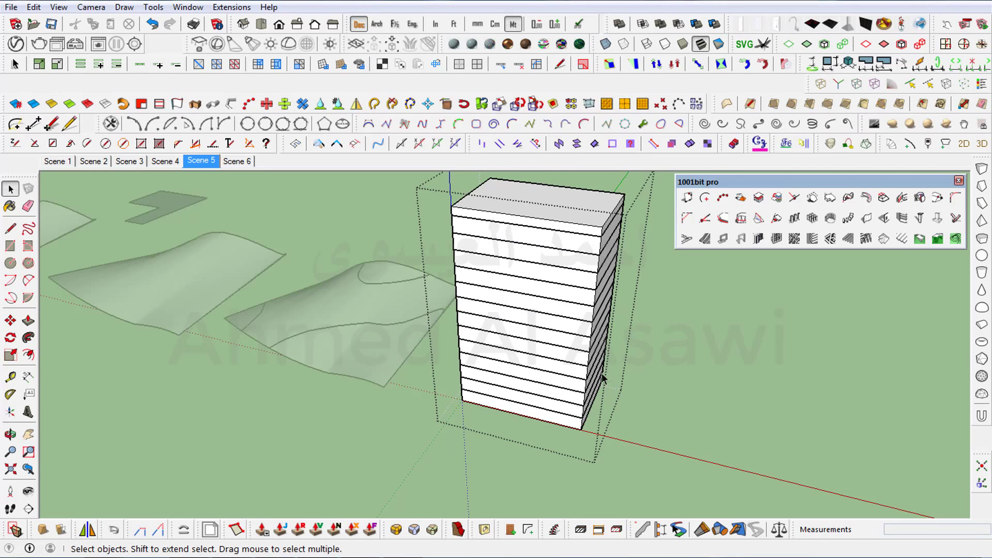
pyautogui.moveTo(600, 373); pyautogui.dragTo(534, 362, button='middle')
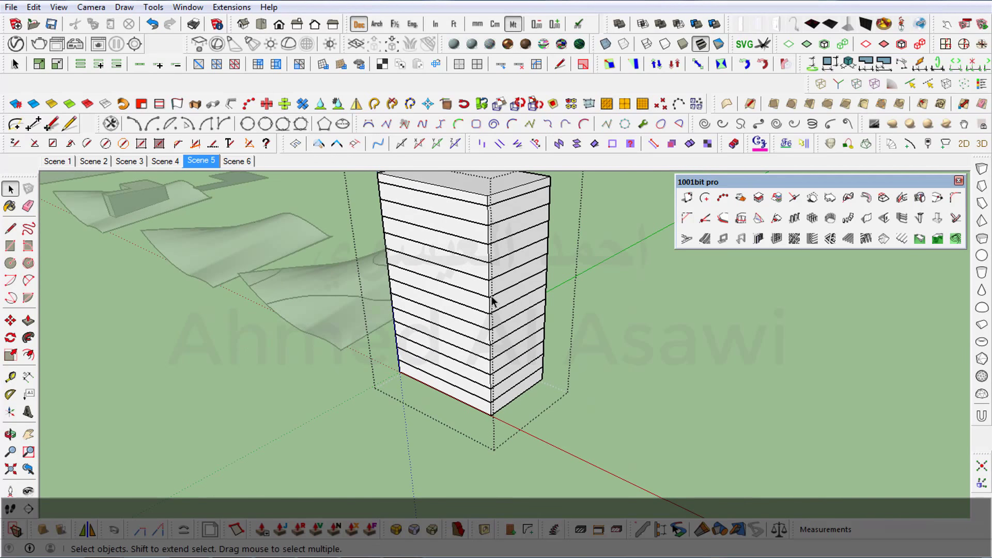
pyautogui.scroll(3, 488, 285)
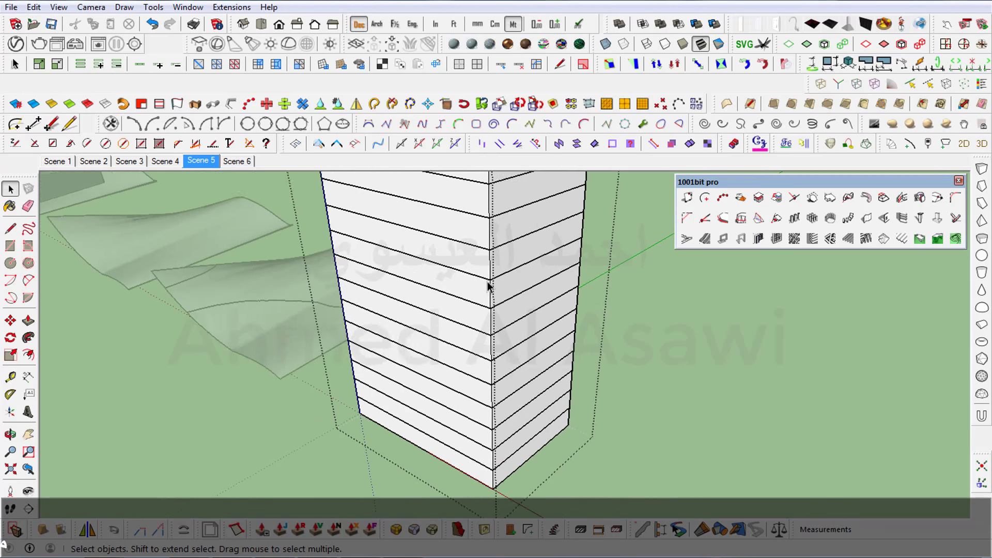
pyautogui.click(459, 217)
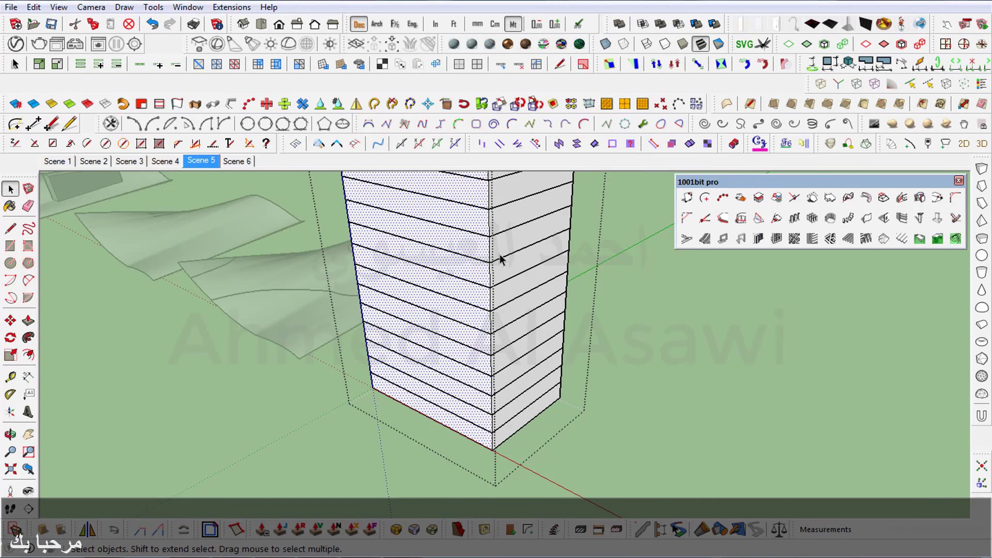
pyautogui.scroll(-1, 487, 258)
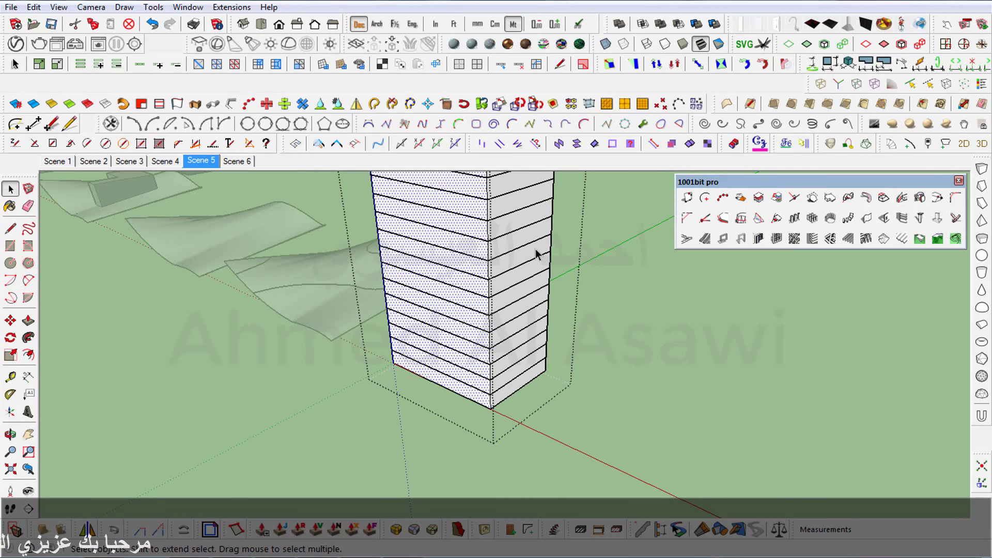
pyautogui.scroll(-1, 478, 257)
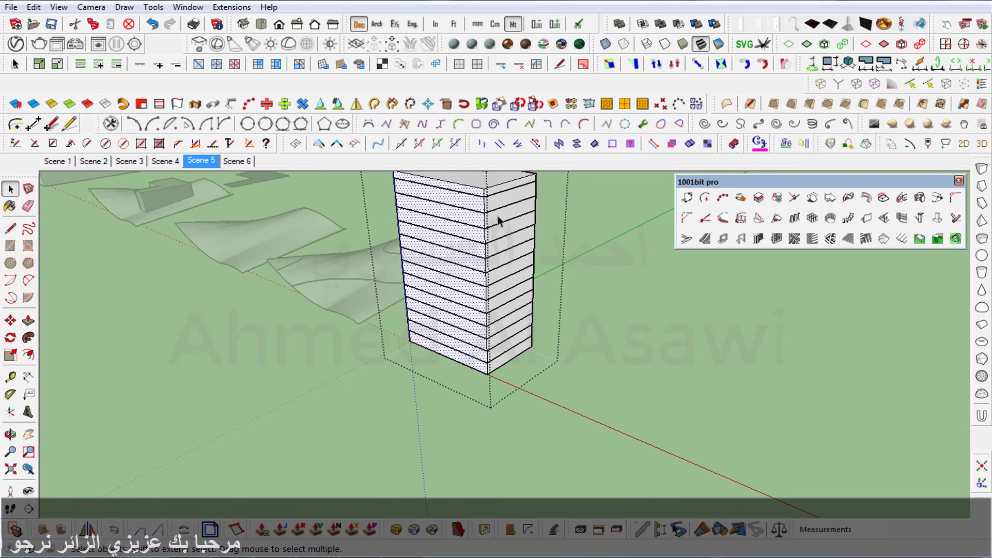
pyautogui.scroll(1, 481, 201)
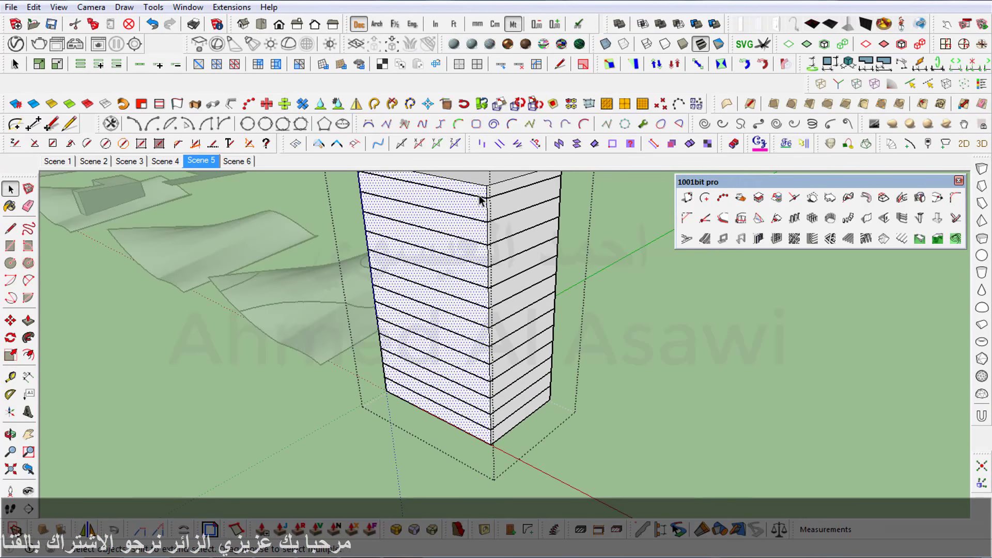
pyautogui.scroll(-1, 480, 201)
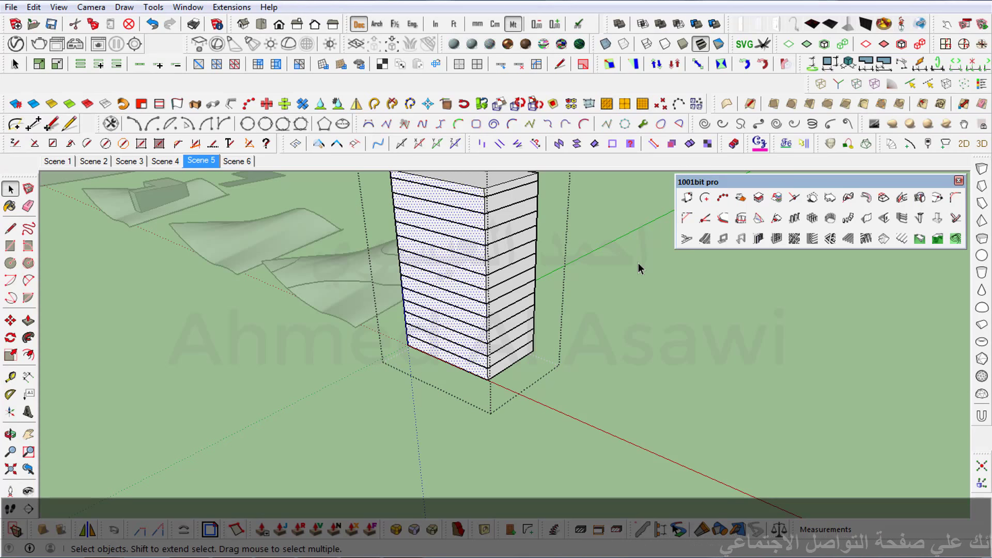
pyautogui.scroll(-3, 619, 275)
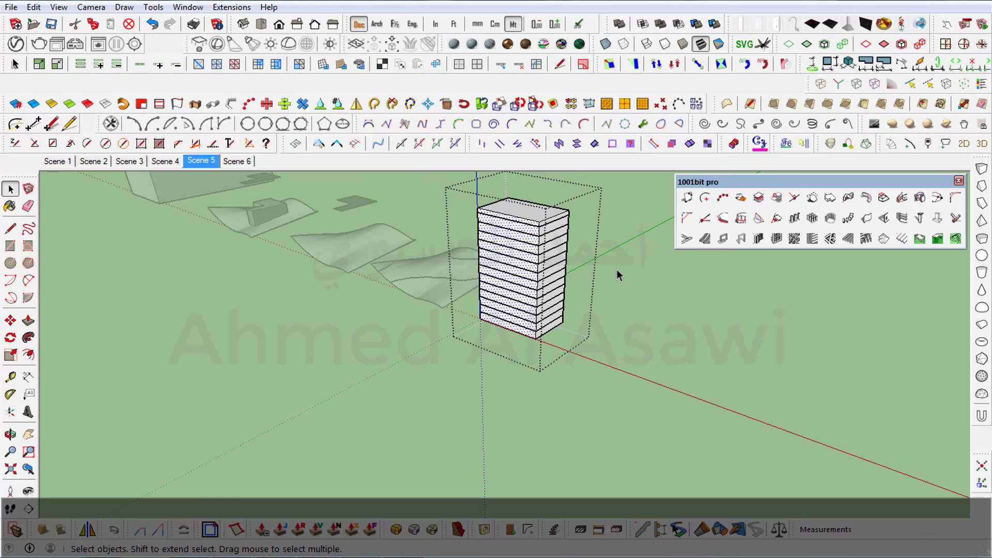
pyautogui.scroll(-2, 585, 266)
pyautogui.scroll(-2, 585, 266)
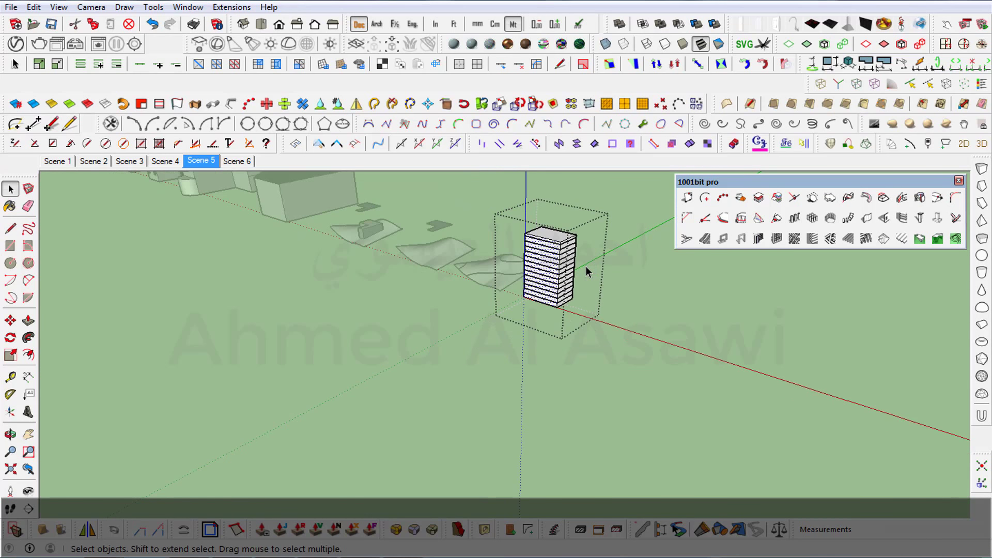
pyautogui.scroll(-2, 585, 266)
pyautogui.scroll(2, 616, 285)
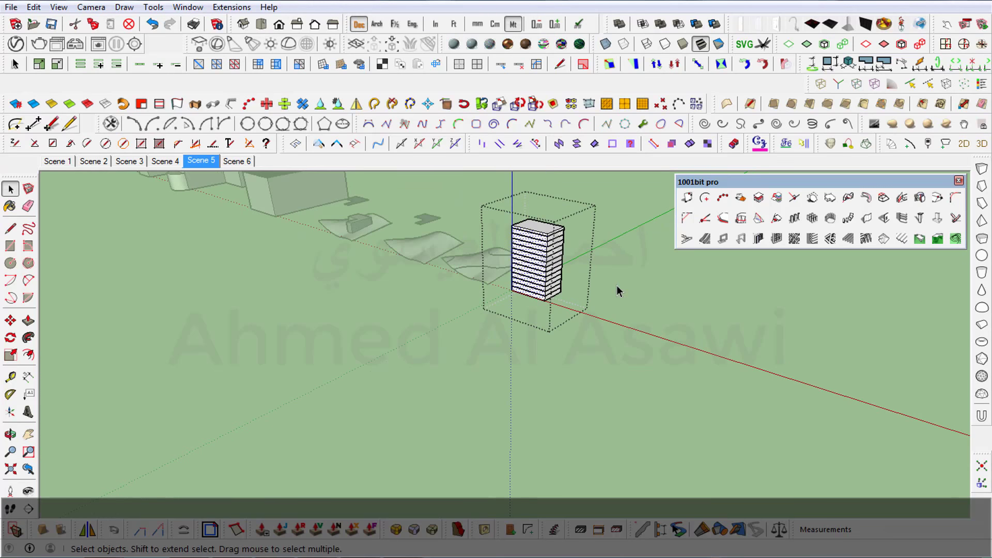
pyautogui.scroll(2, 616, 279)
pyautogui.scroll(3, 617, 281)
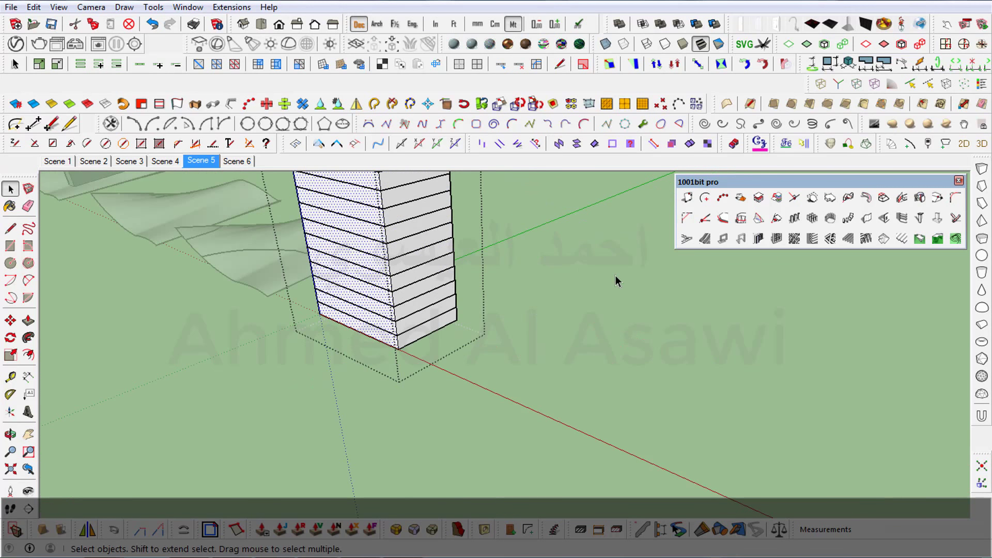
pyautogui.scroll(-2, 598, 241)
pyautogui.scroll(-1, 598, 241)
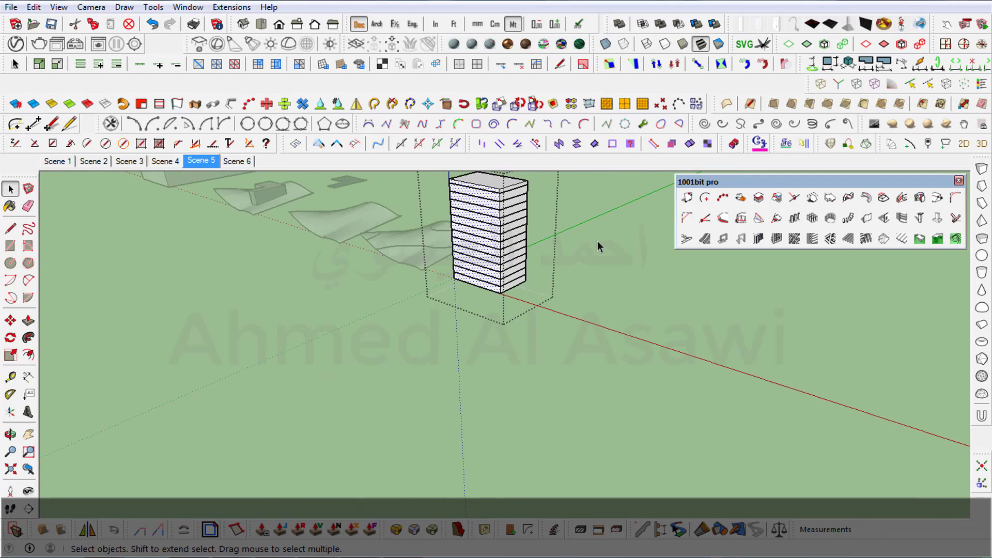
pyautogui.scroll(-2, 597, 241)
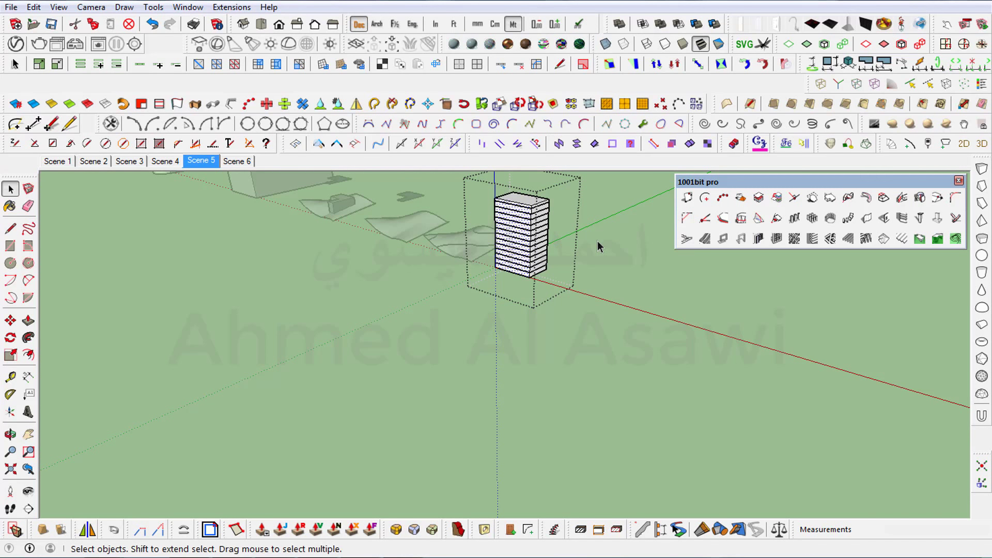
pyautogui.scroll(2, 597, 241)
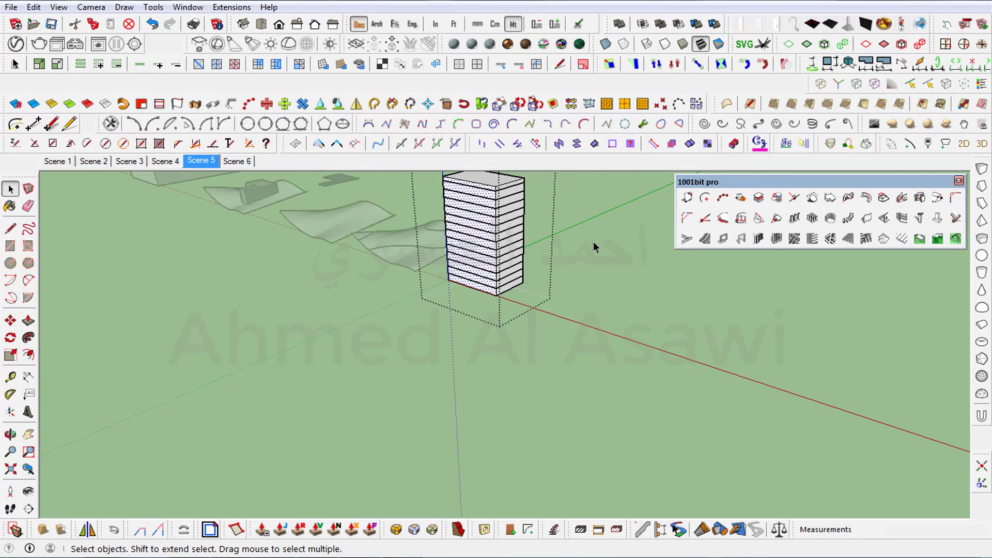
pyautogui.scroll(2, 581, 249)
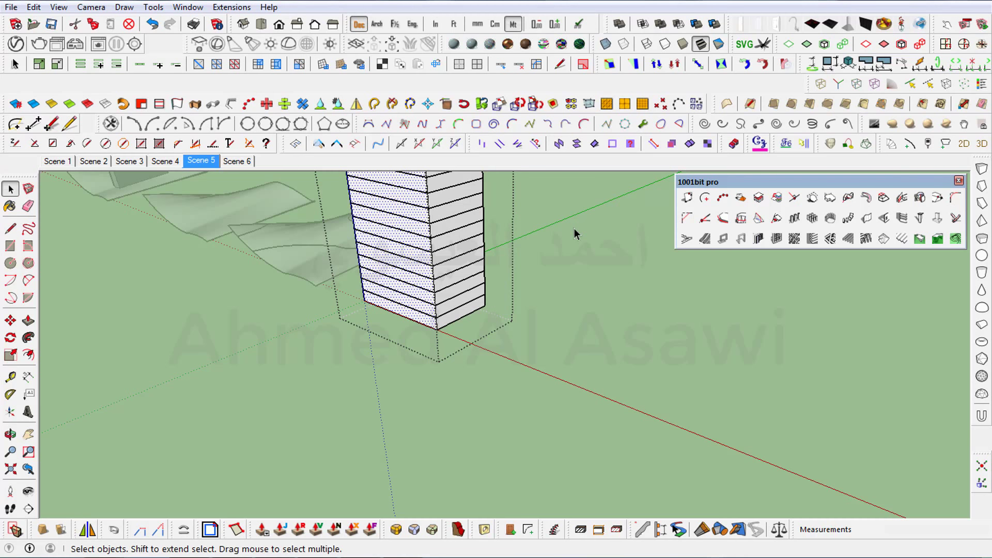
pyautogui.scroll(-5, 576, 233)
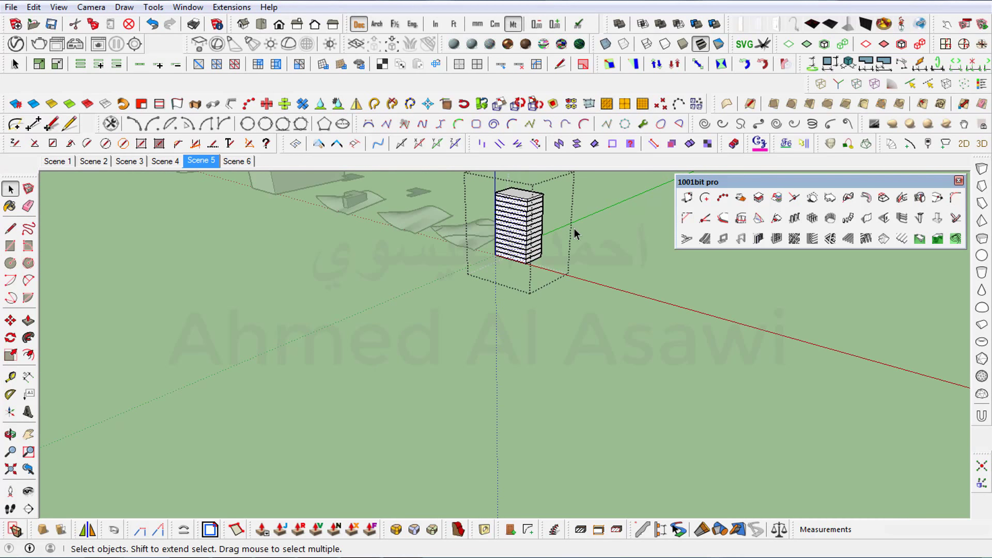
pyautogui.scroll(1, 575, 228)
pyautogui.scroll(3, 575, 228)
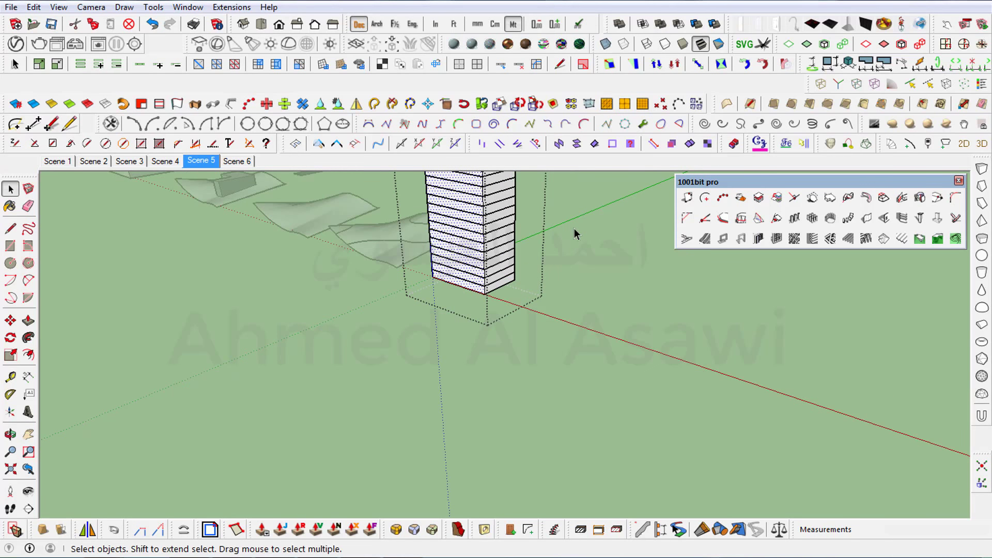
pyautogui.scroll(-3, 575, 229)
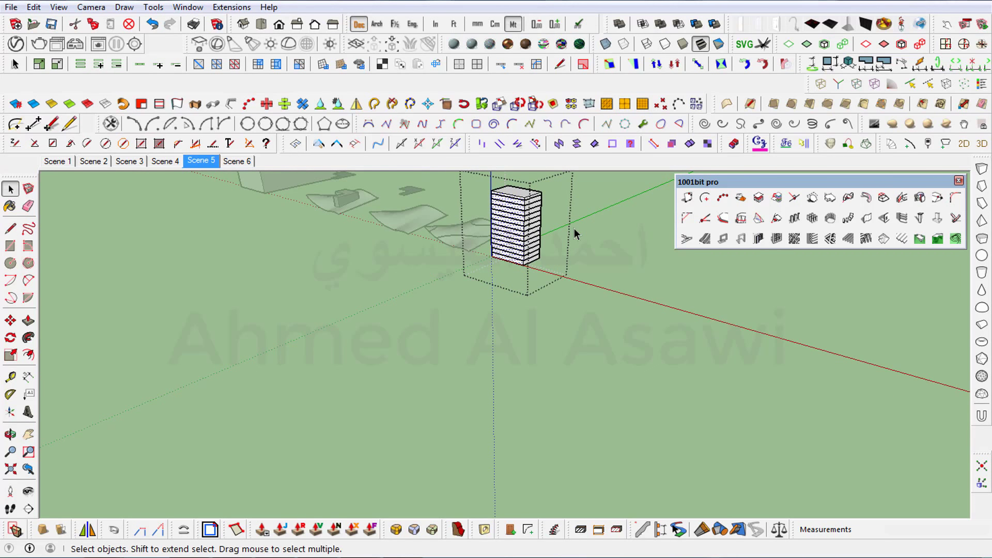
pyautogui.scroll(1, 575, 228)
pyautogui.scroll(3, 575, 228)
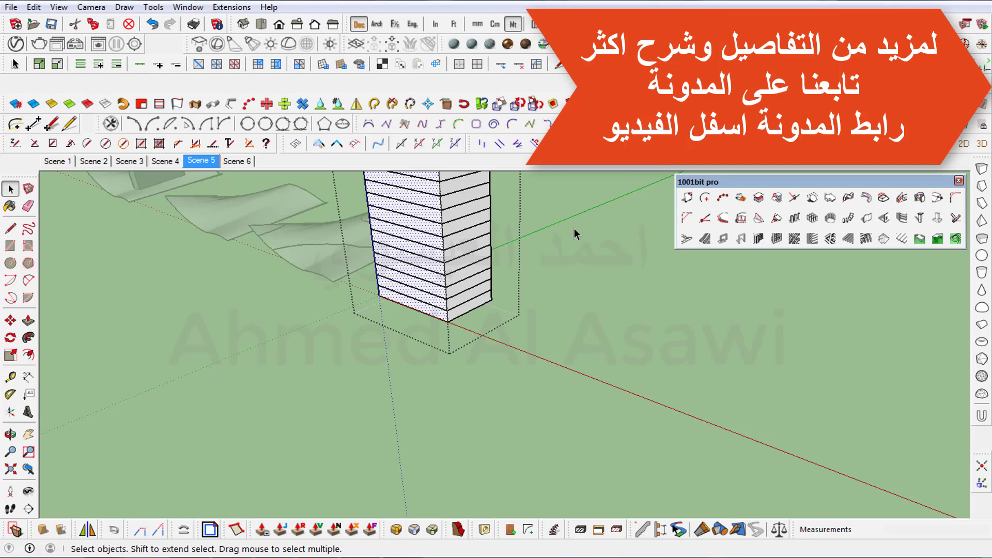
# Step back through Scene 4 and Scene 3 to the Scene 2 view of the hip-roofed houses.
pyautogui.scroll(-2, 576, 234)
pyautogui.scroll(-1, 567, 258)
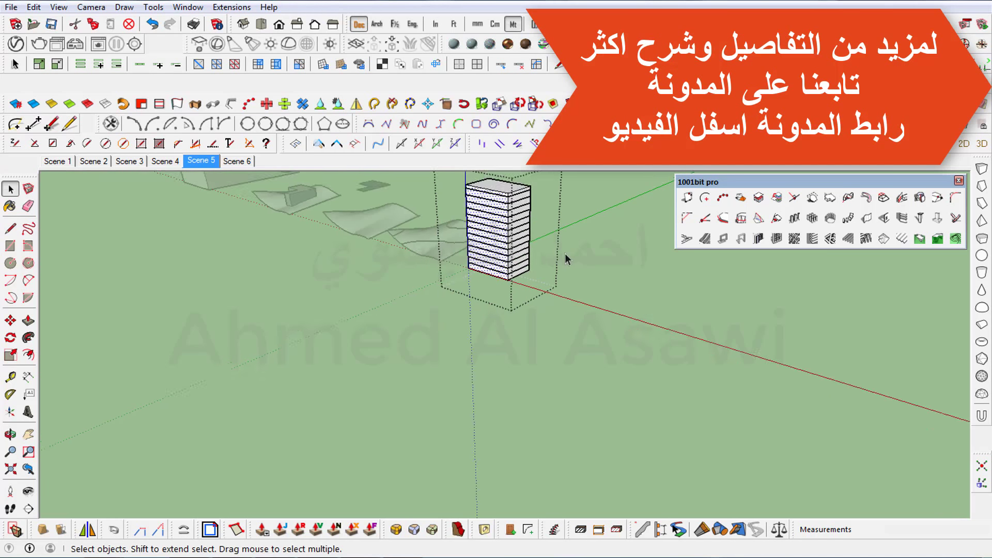
pyautogui.click(165, 161)
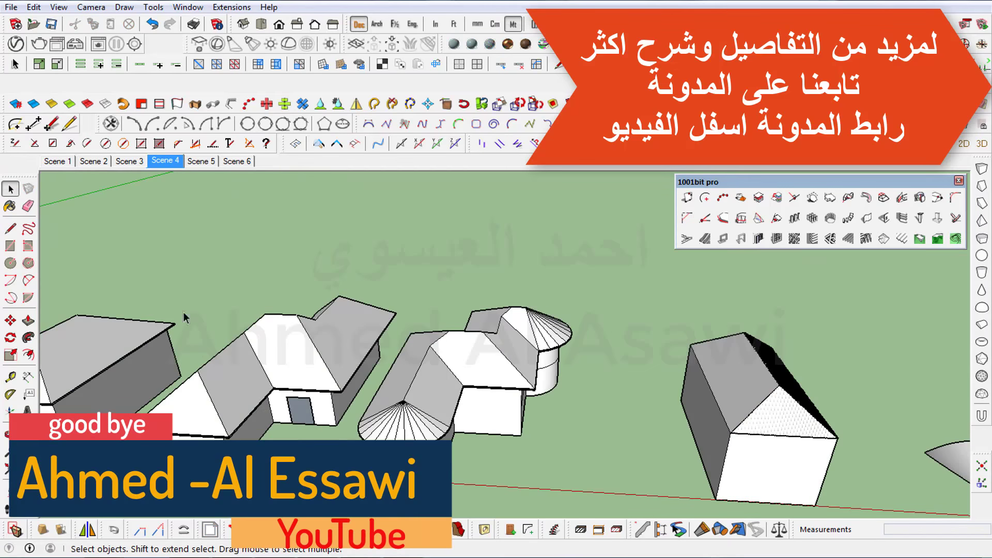
pyautogui.click(136, 161)
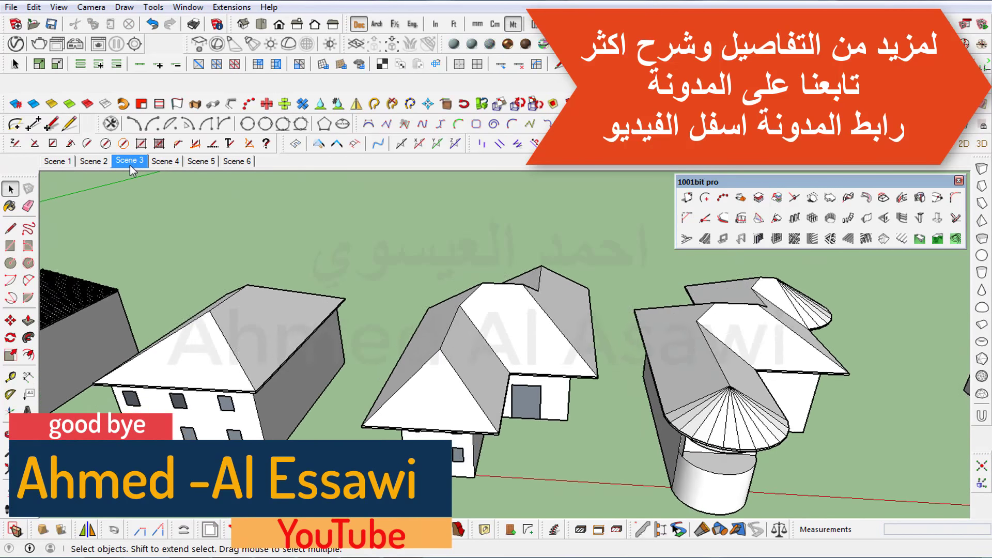
pyautogui.click(92, 161)
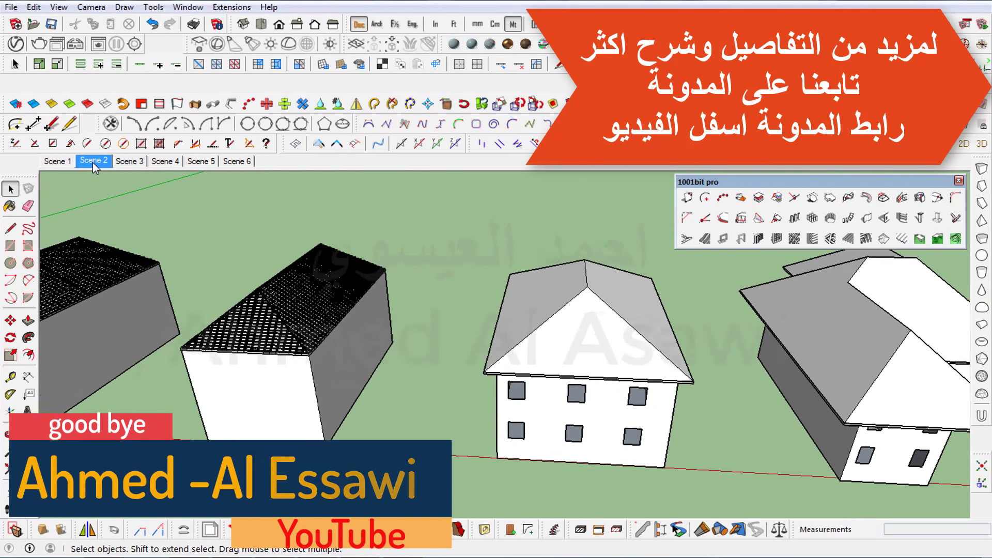